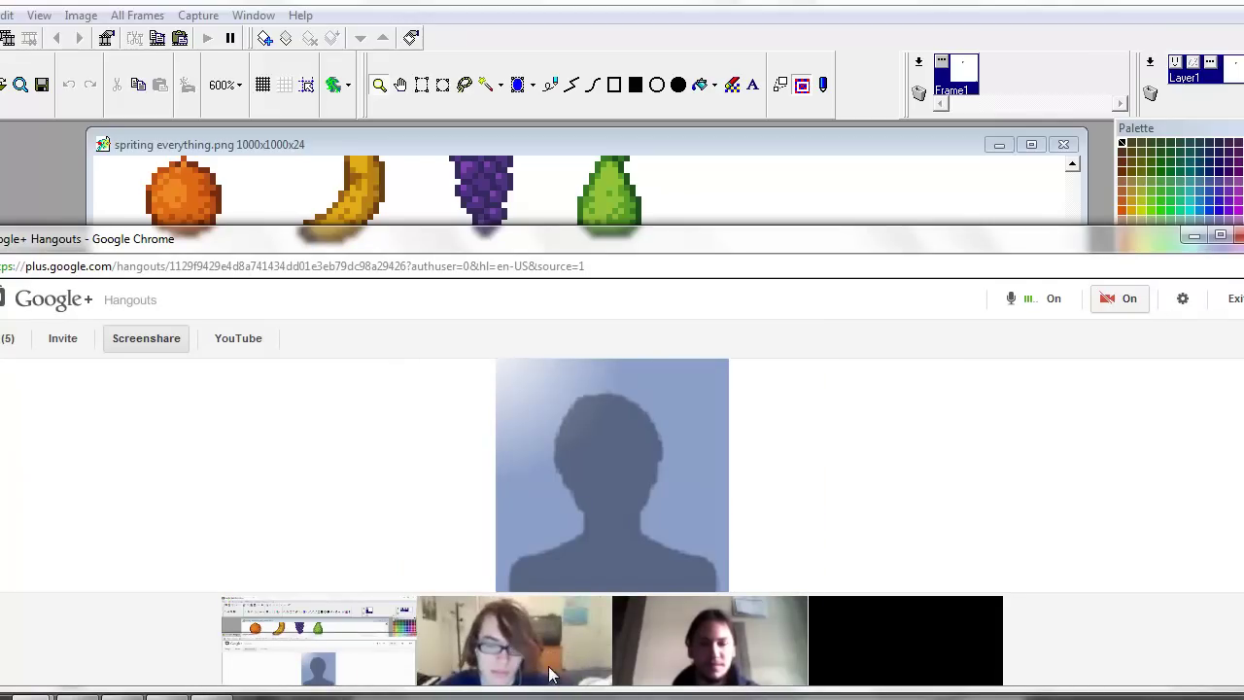
Show each of the other three Hangouts participants in turn in the main video view.
{"action": "left_click", "coordinate": [547, 677]}
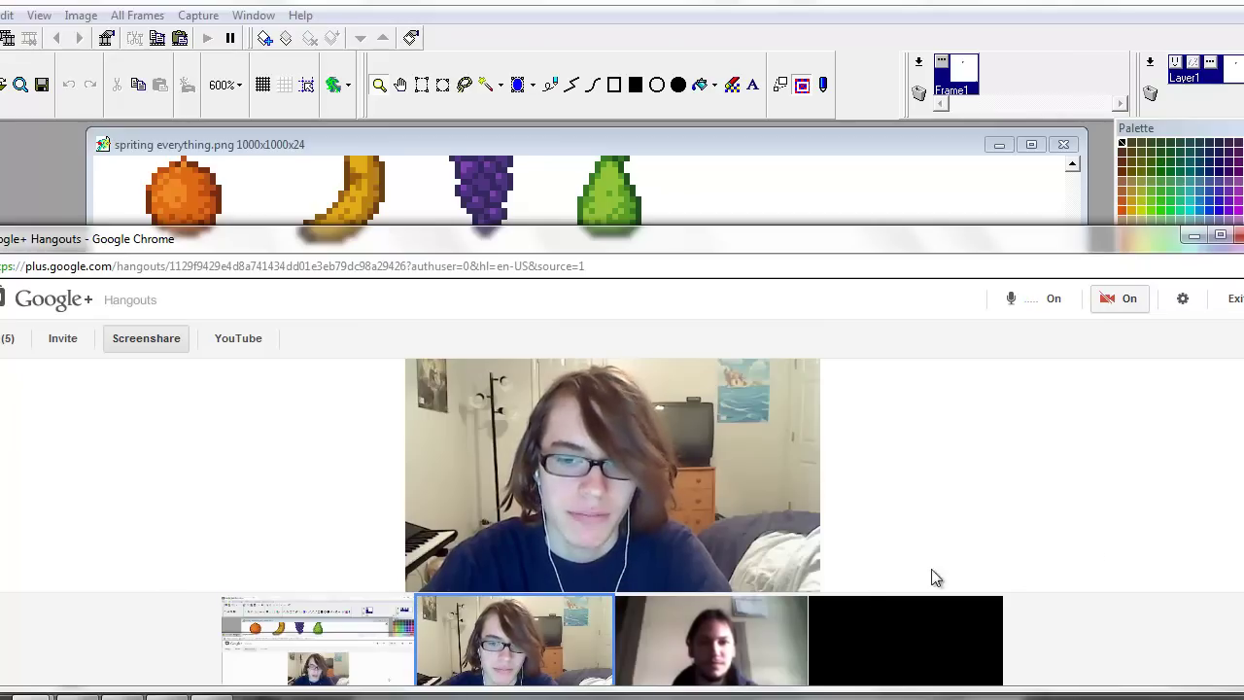
{"action": "left_click", "coordinate": [734, 658]}
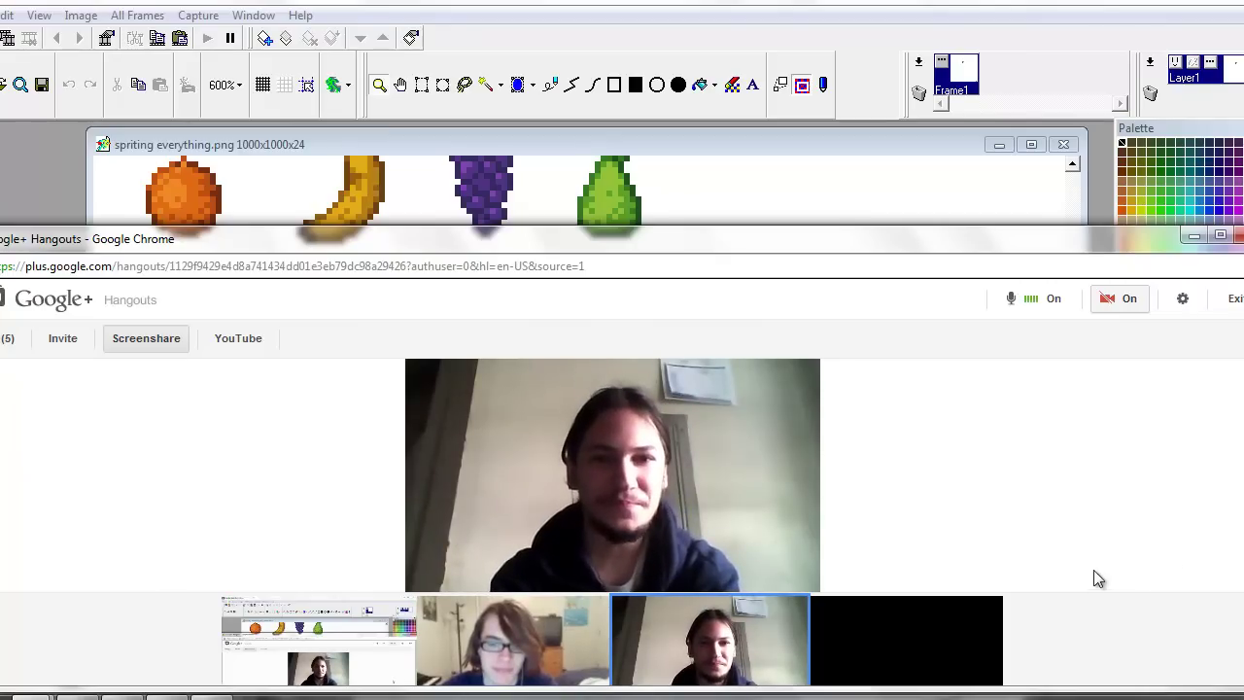
{"action": "left_click", "coordinate": [969, 665]}
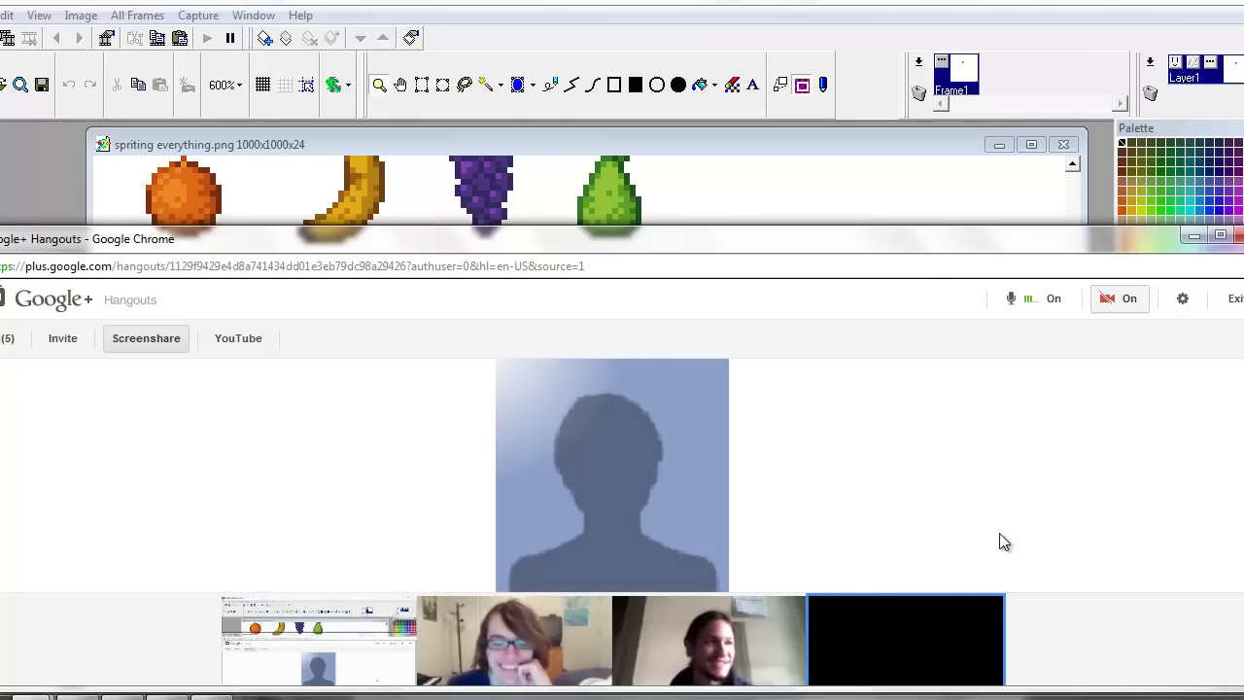
Switch to GraphicsGale and display the blue grid over the empty canvas area beside the sandwich at 800% zoom.
{"action": "left_click", "coordinate": [907, 2]}
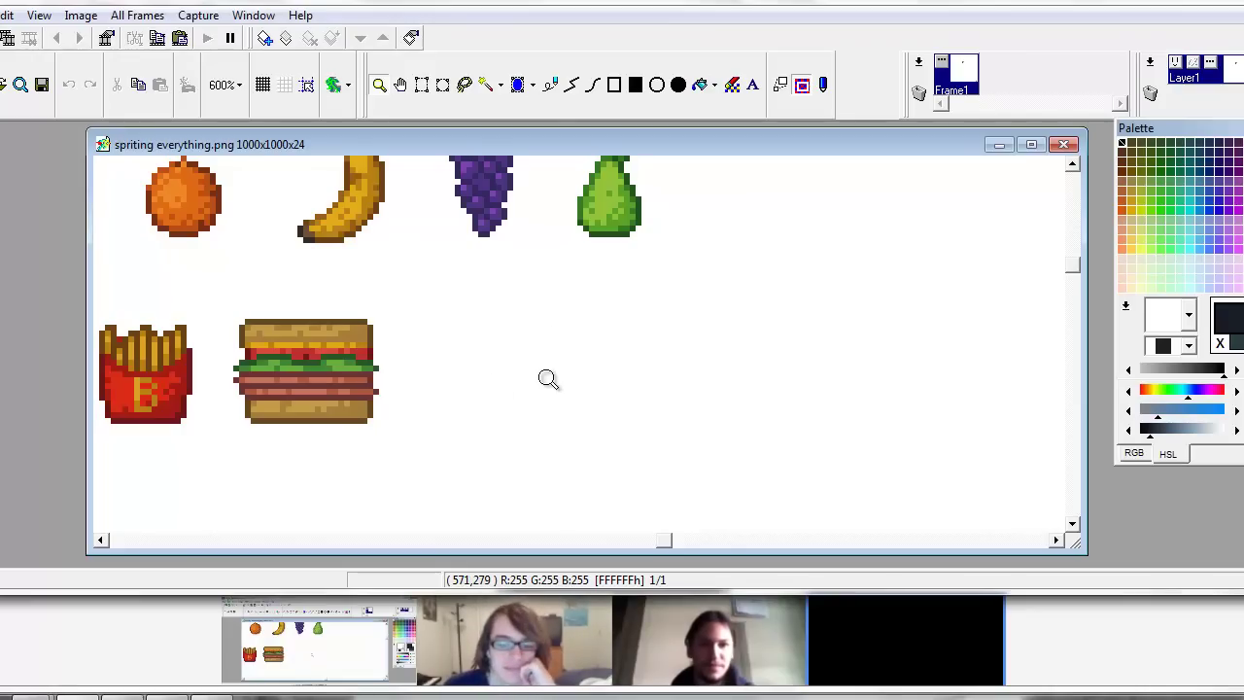
{"action": "left_click", "coordinate": [558, 373]}
{"action": "left_click", "coordinate": [527, 337]}
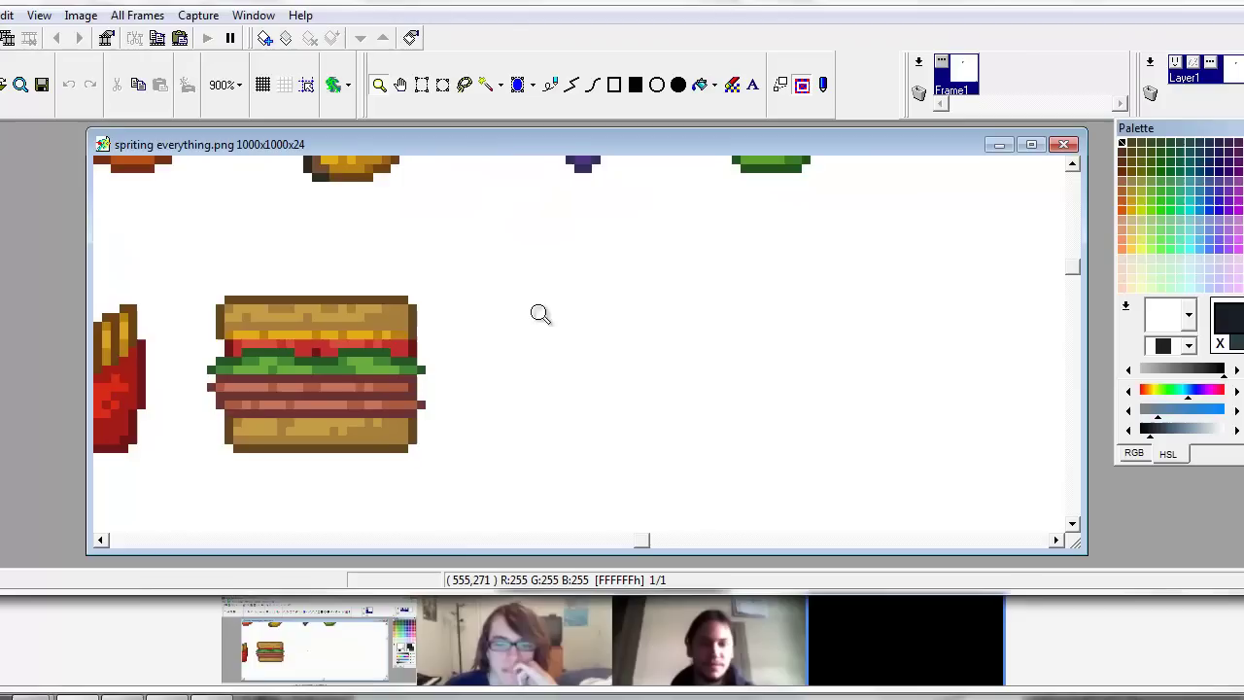
{"action": "right_click", "coordinate": [620, 358]}
{"action": "left_click", "coordinate": [281, 92]}
{"action": "left_click", "coordinate": [363, 175]}
{"action": "left_click", "coordinate": [595, 336]}
{"action": "right_click", "coordinate": [595, 336]}
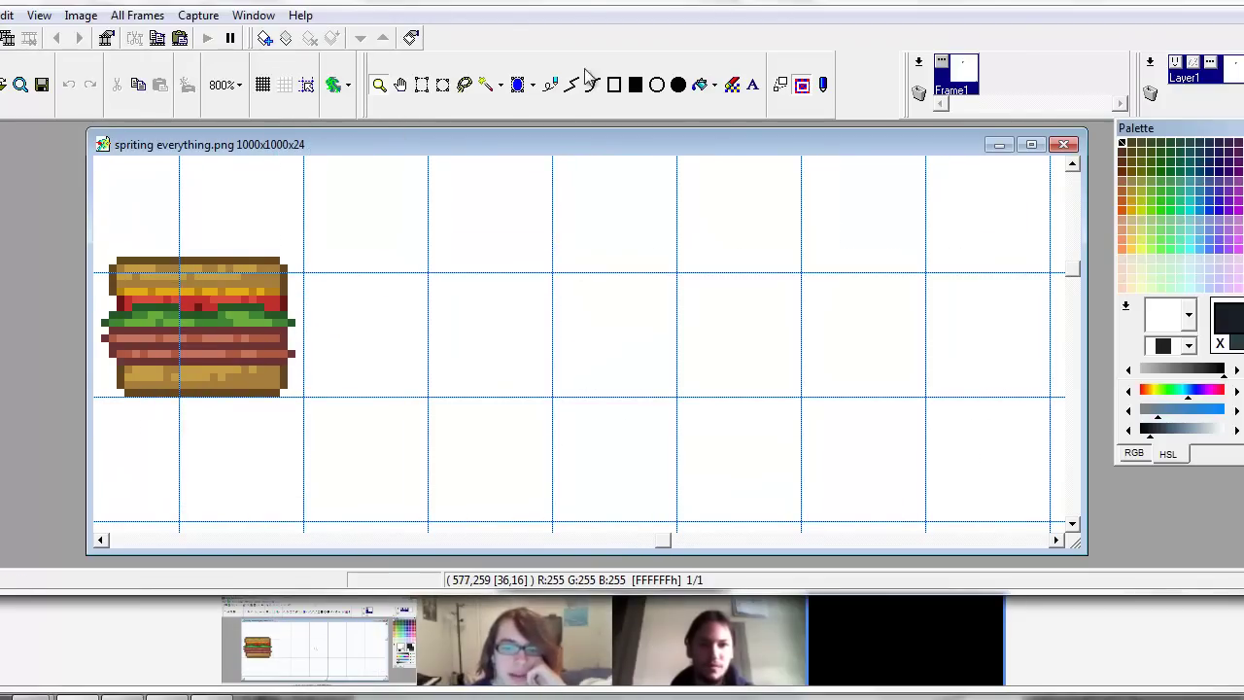
Outline a flat-topped bottom bun in black with the one-pixel brush beside the sandwich, and erase its stray upper-left corner pixel.
{"action": "left_click", "coordinate": [1144, 433]}
{"action": "left_click", "coordinate": [1164, 391]}
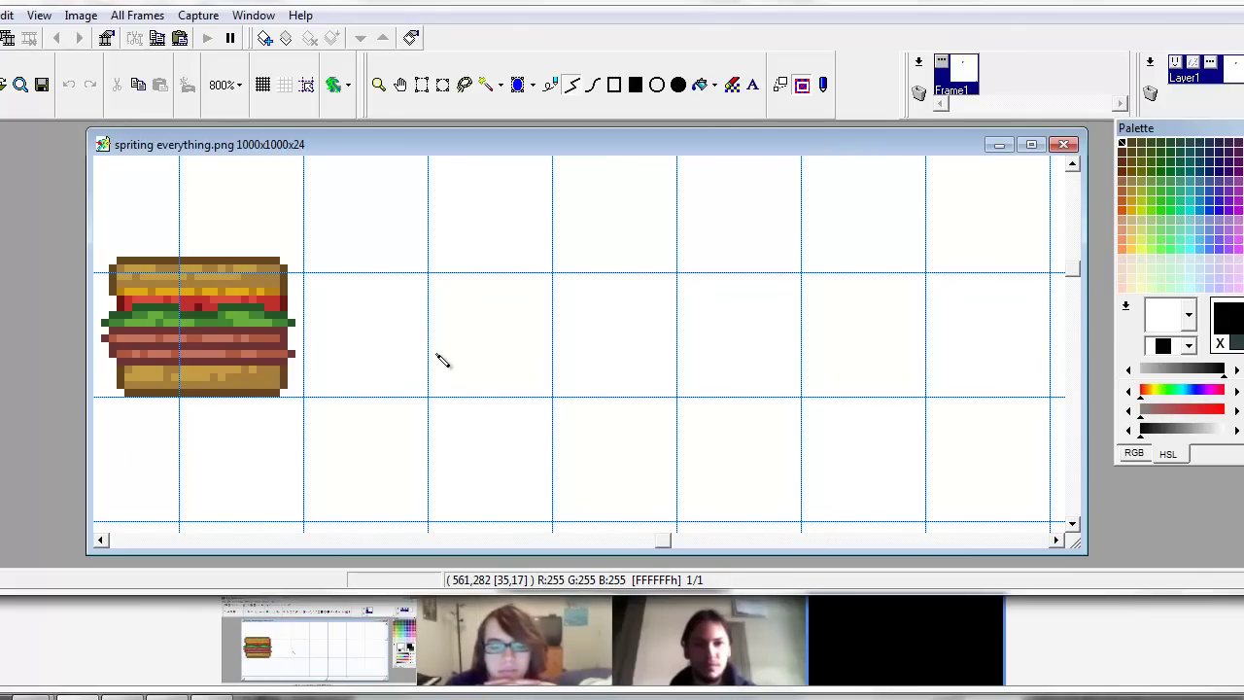
{"action": "left_click", "coordinate": [439, 362]}
{"action": "key", "text": "ctrl+z"}
{"action": "left_click", "coordinate": [1176, 320]}
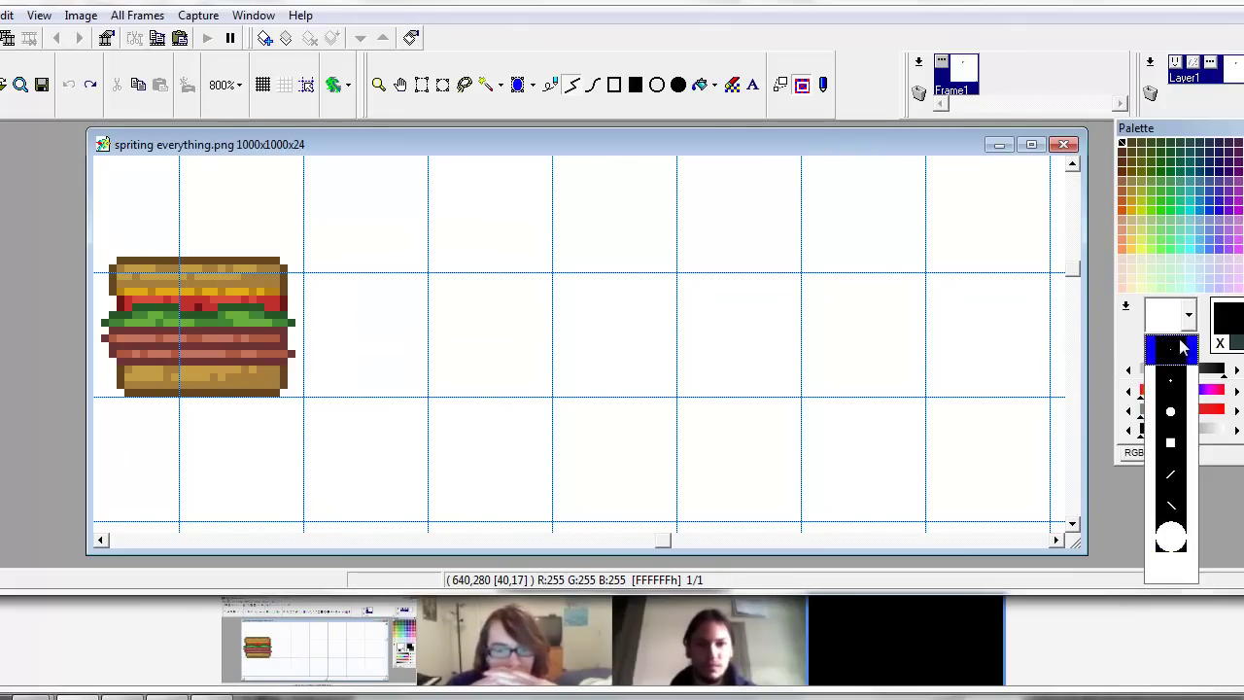
{"action": "left_click", "coordinate": [1172, 348]}
{"action": "mouse_move", "coordinate": [436, 345]}
{"action": "left_mouse_down"}
{"action": "mouse_move", "coordinate": [463, 384]}
{"action": "mouse_move", "coordinate": [434, 353]}
{"action": "mouse_move", "coordinate": [455, 371]}
{"action": "mouse_move", "coordinate": [544, 363]}
{"action": "mouse_move", "coordinate": [576, 376]}
{"action": "mouse_move", "coordinate": [607, 345]}
{"action": "mouse_move", "coordinate": [596, 331]}
{"action": "mouse_move", "coordinate": [385, 329]}
{"action": "mouse_move", "coordinate": [432, 331]}
{"action": "left_mouse_up"}
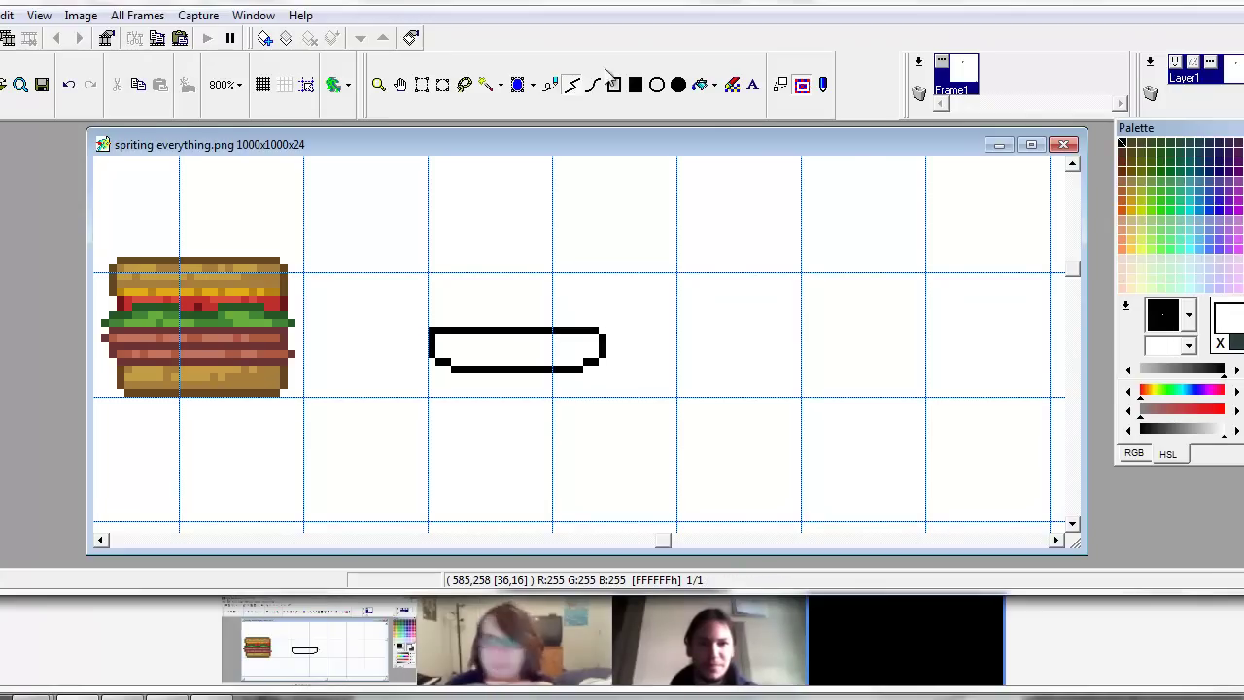
{"action": "left_click", "coordinate": [431, 331]}
Draw the black outlines of the patty and the rounded top bun above the bottom bun.
{"action": "right_click", "coordinate": [453, 331]}
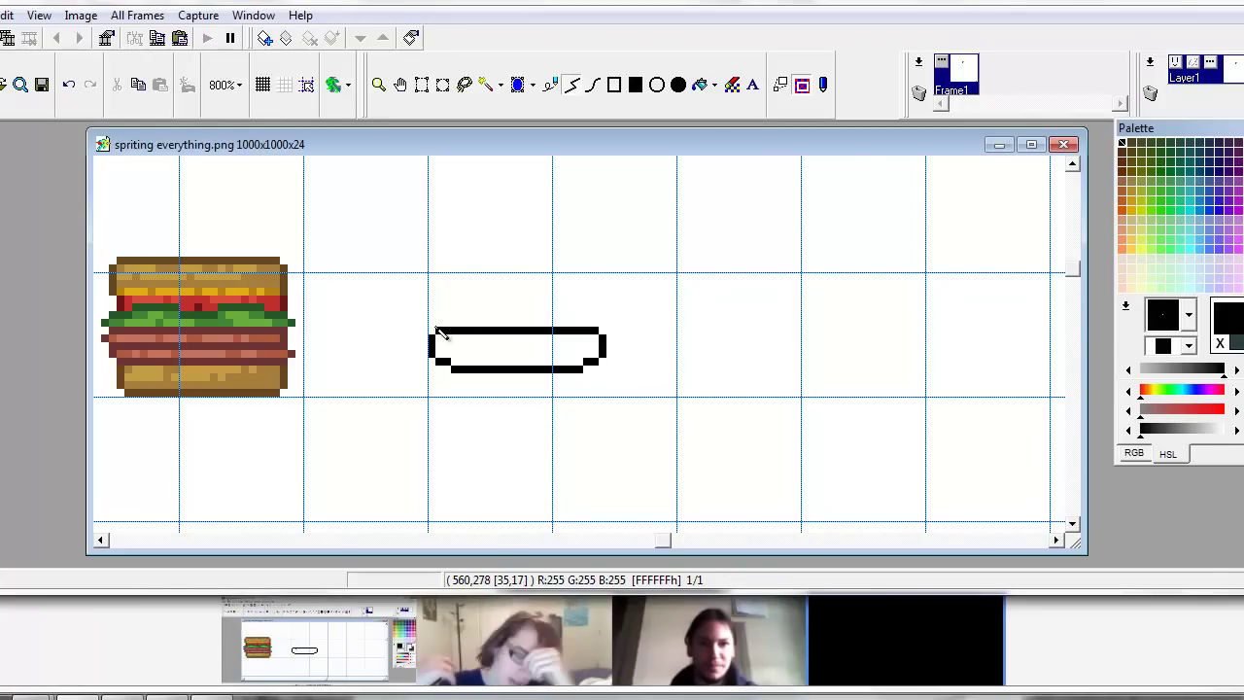
{"action": "mouse_move", "coordinate": [434, 329]}
{"action": "left_mouse_down"}
{"action": "mouse_move", "coordinate": [440, 304]}
{"action": "mouse_move", "coordinate": [601, 307]}
{"action": "left_mouse_up"}
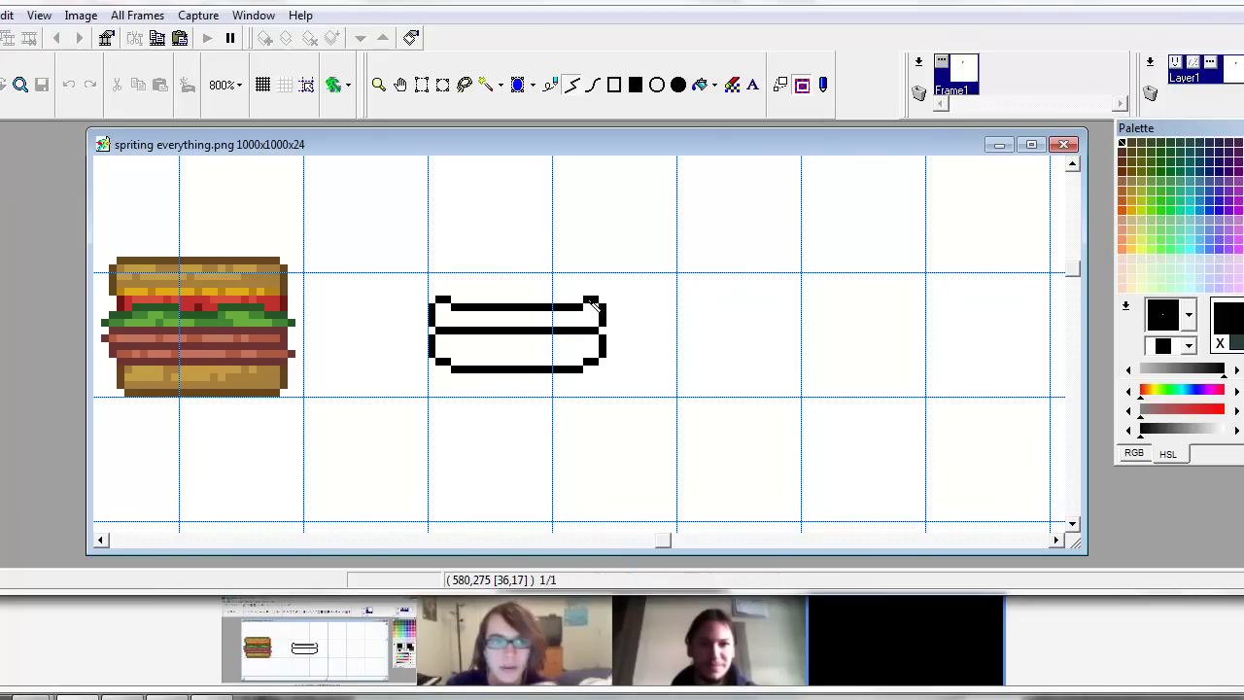
{"action": "mouse_move", "coordinate": [453, 294]}
{"action": "left_mouse_down"}
{"action": "mouse_move", "coordinate": [583, 295]}
{"action": "mouse_move", "coordinate": [601, 274]}
{"action": "mouse_move", "coordinate": [524, 260]}
{"action": "mouse_move", "coordinate": [455, 260]}
{"action": "mouse_move", "coordinate": [431, 276]}
{"action": "left_mouse_up"}
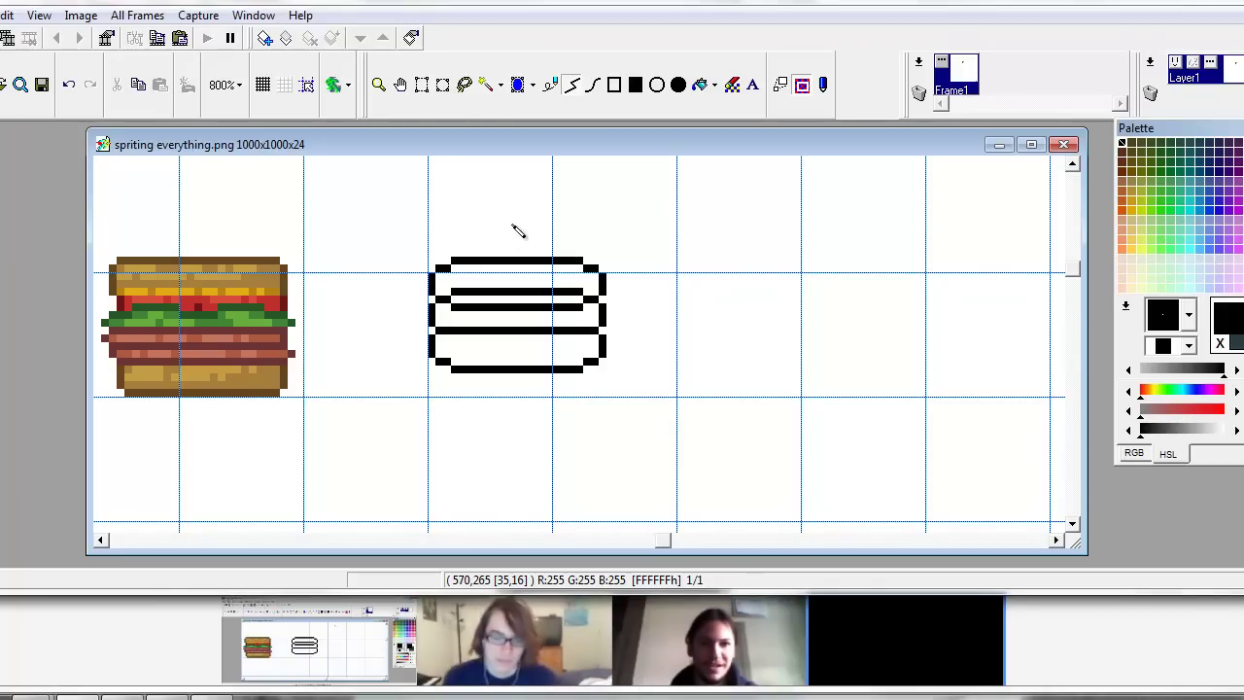
Move the upper edge of the top bun down one pixel and close the gaps in the burger's side outlines.
{"action": "left_click", "coordinate": [422, 85]}
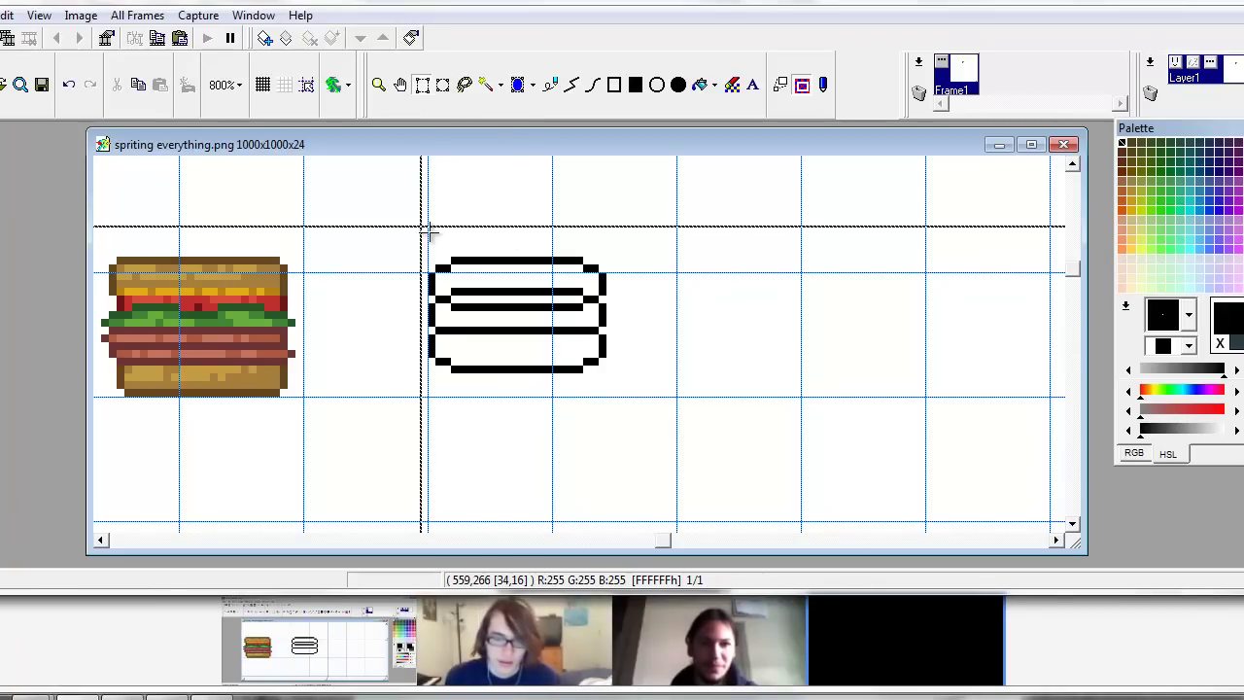
{"action": "left_click_drag", "start_coordinate": [382, 234], "coordinate": [619, 281]}
{"action": "key", "text": "Down"}
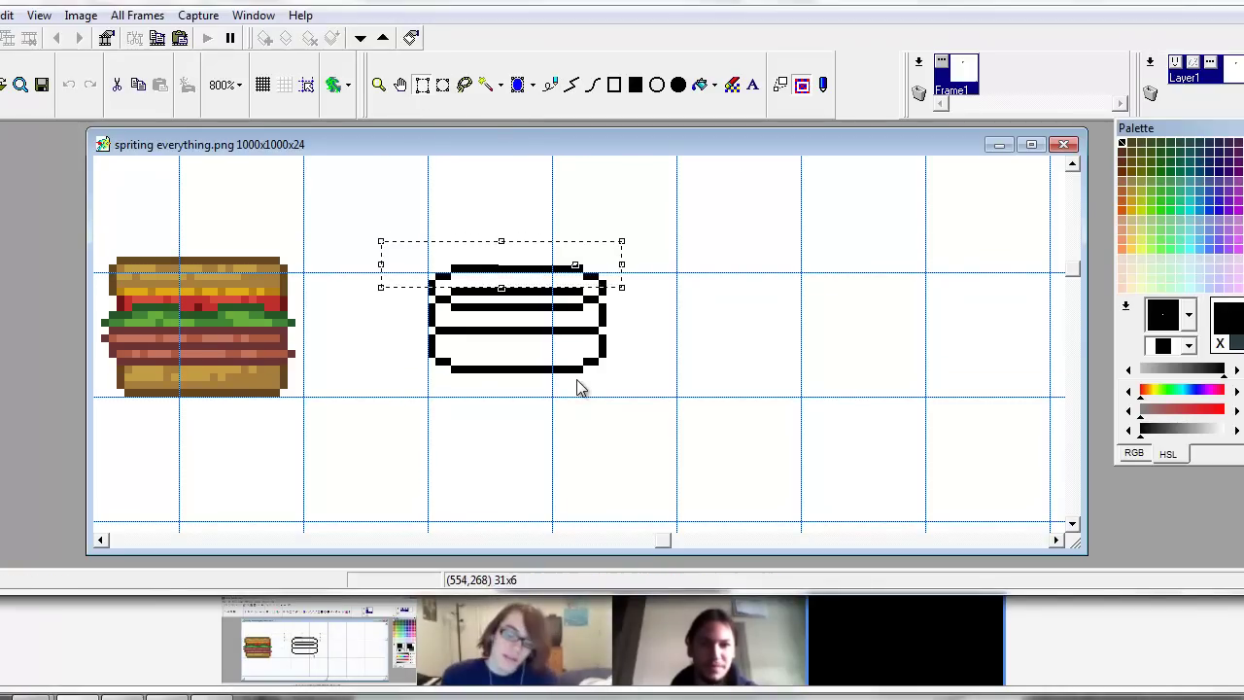
{"action": "left_click", "coordinate": [579, 387]}
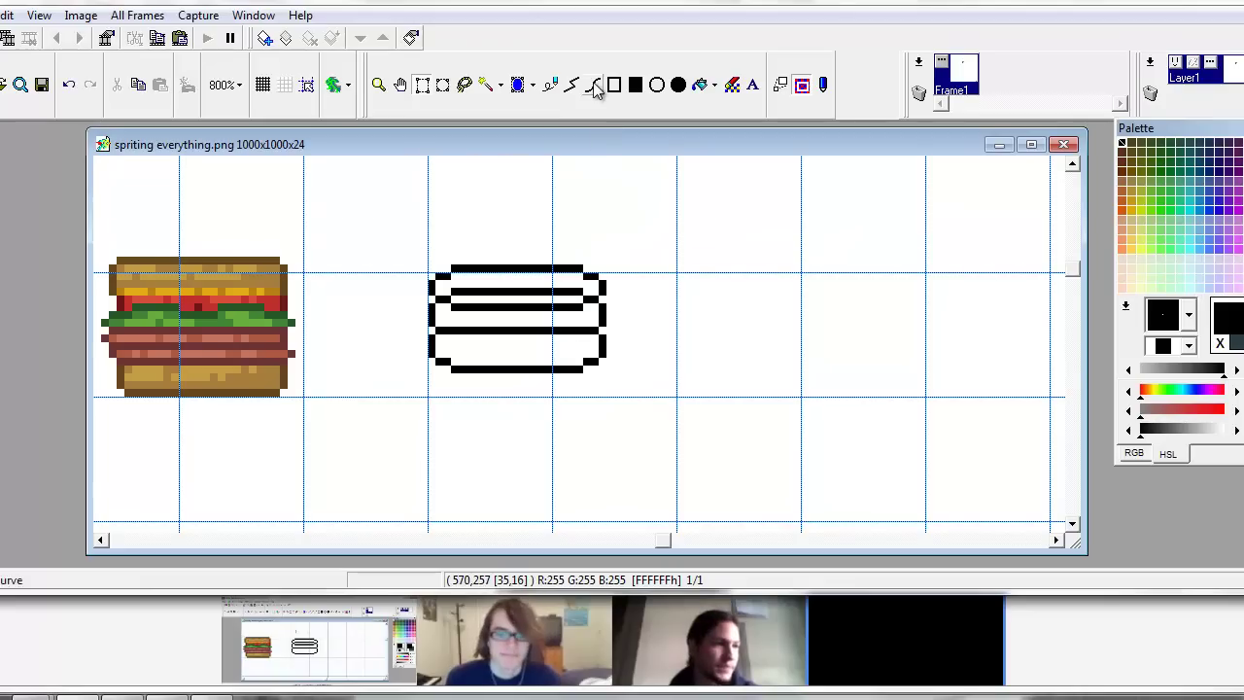
{"action": "left_click", "coordinate": [553, 86]}
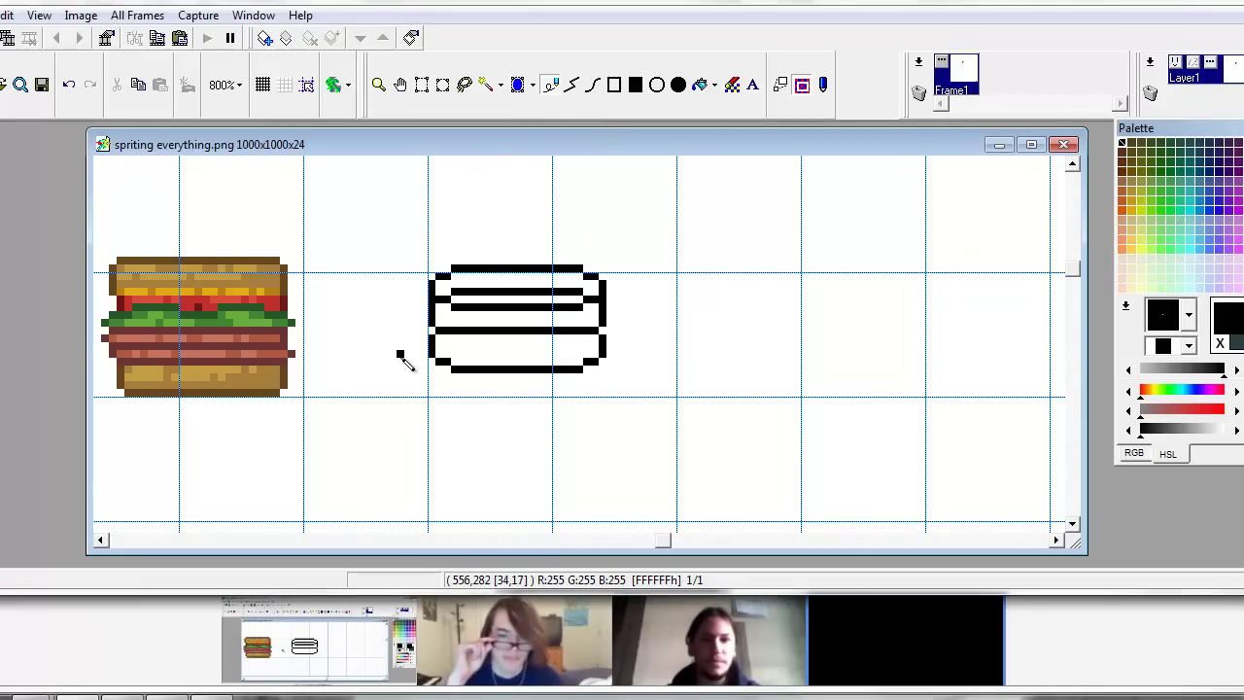
Fill the top and bottom buns with a muted golden tan, #C19533.
{"action": "left_click", "coordinate": [699, 86]}
{"action": "left_click_drag", "start_coordinate": [1154, 394], "coordinate": [1149, 396]}
{"action": "left_click", "coordinate": [1175, 410]}
{"action": "left_click", "coordinate": [1181, 436]}
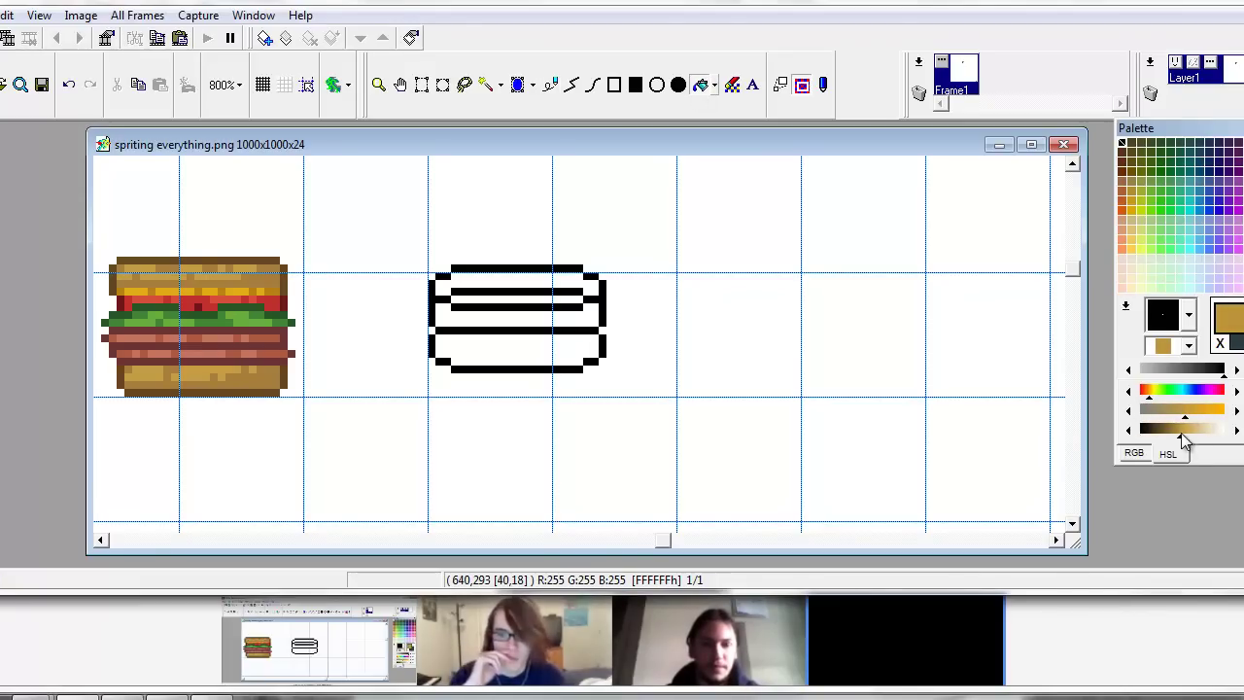
{"action": "left_click", "coordinate": [1189, 432]}
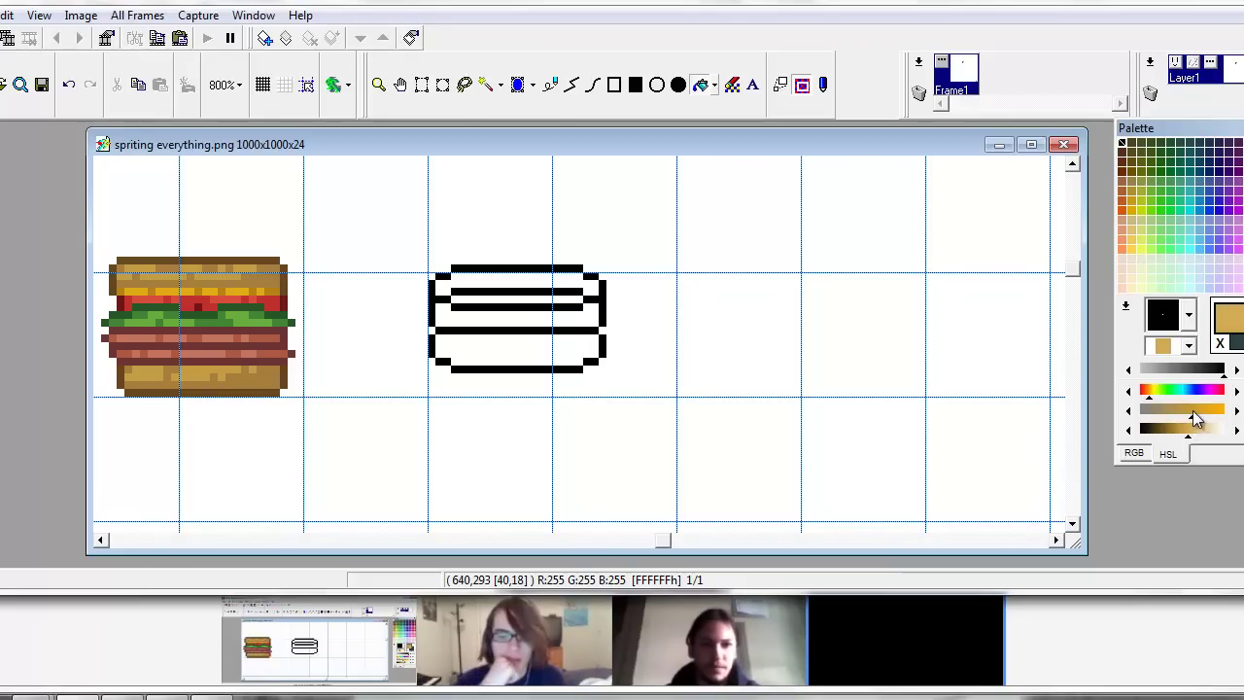
{"action": "left_click", "coordinate": [554, 344]}
{"action": "left_click", "coordinate": [556, 280]}
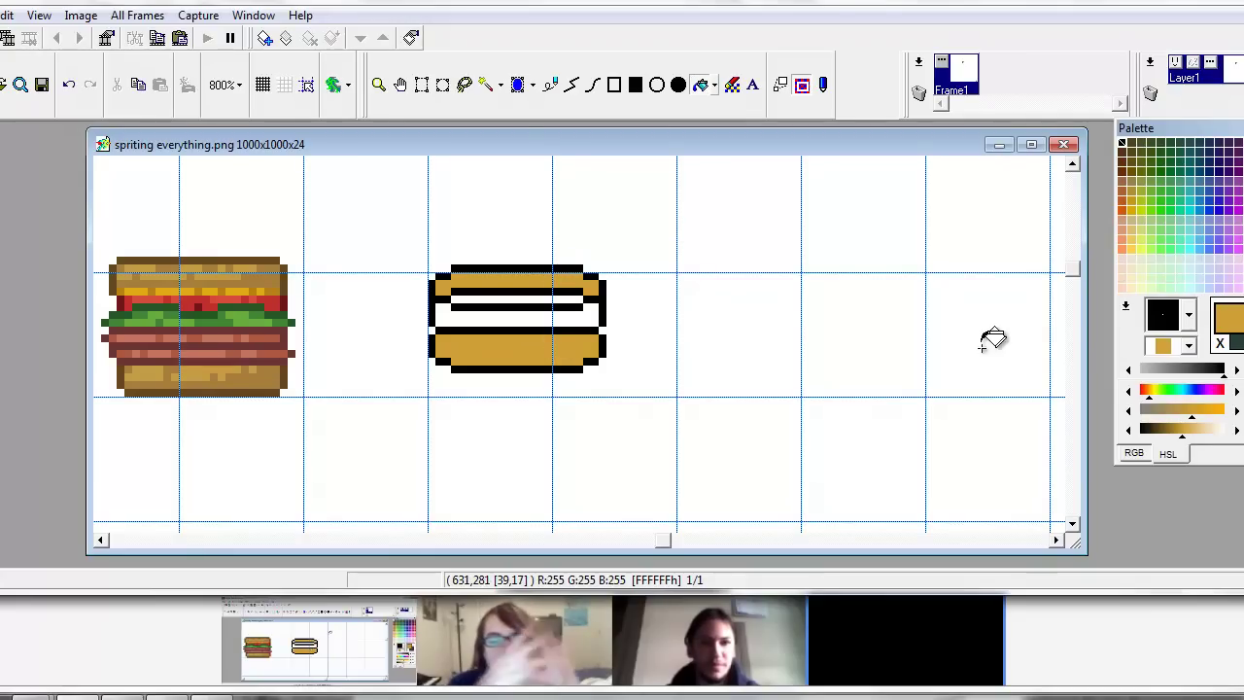
{"action": "left_click", "coordinate": [1129, 411]}
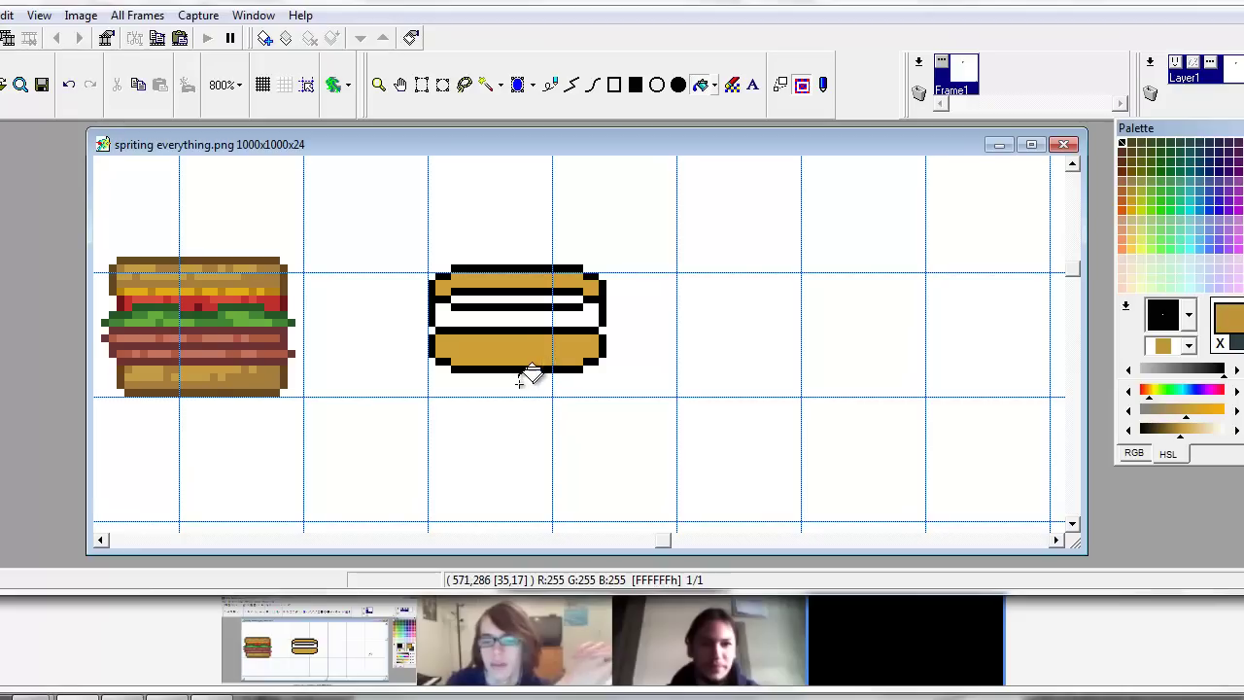
{"action": "left_click", "coordinate": [532, 346]}
{"action": "left_click", "coordinate": [554, 275]}
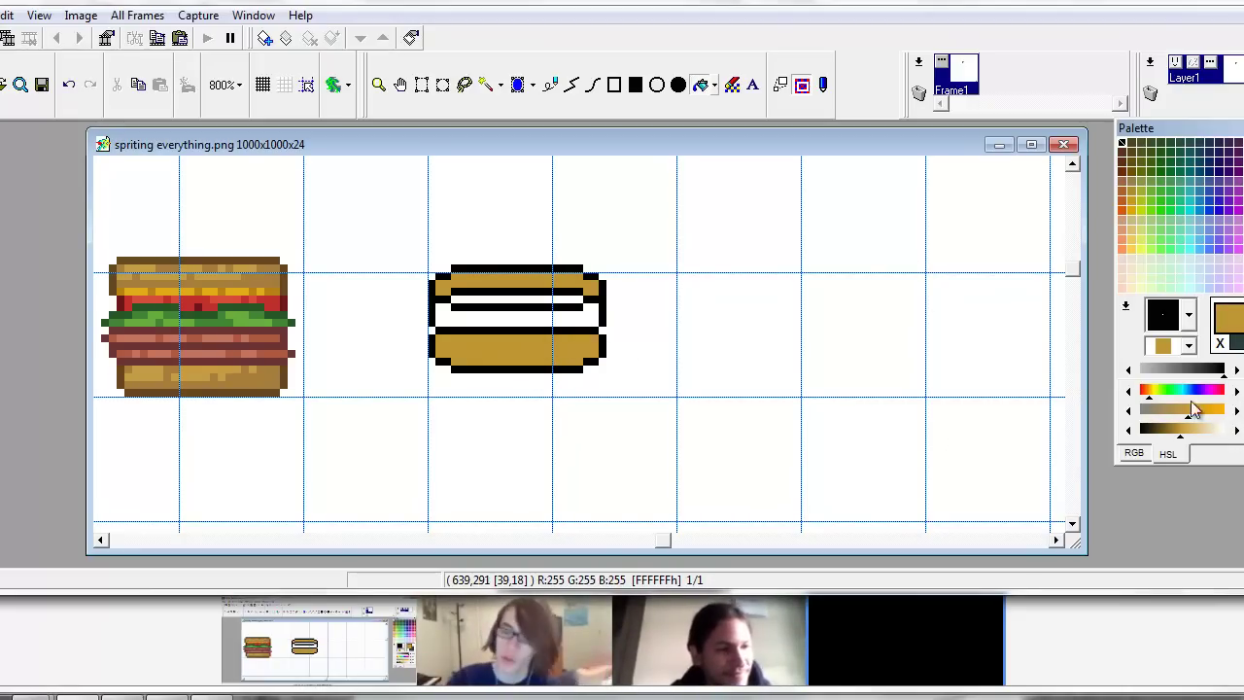
Fill the burger's patty with a dark reddish brown.
{"action": "left_click", "coordinate": [1148, 392]}
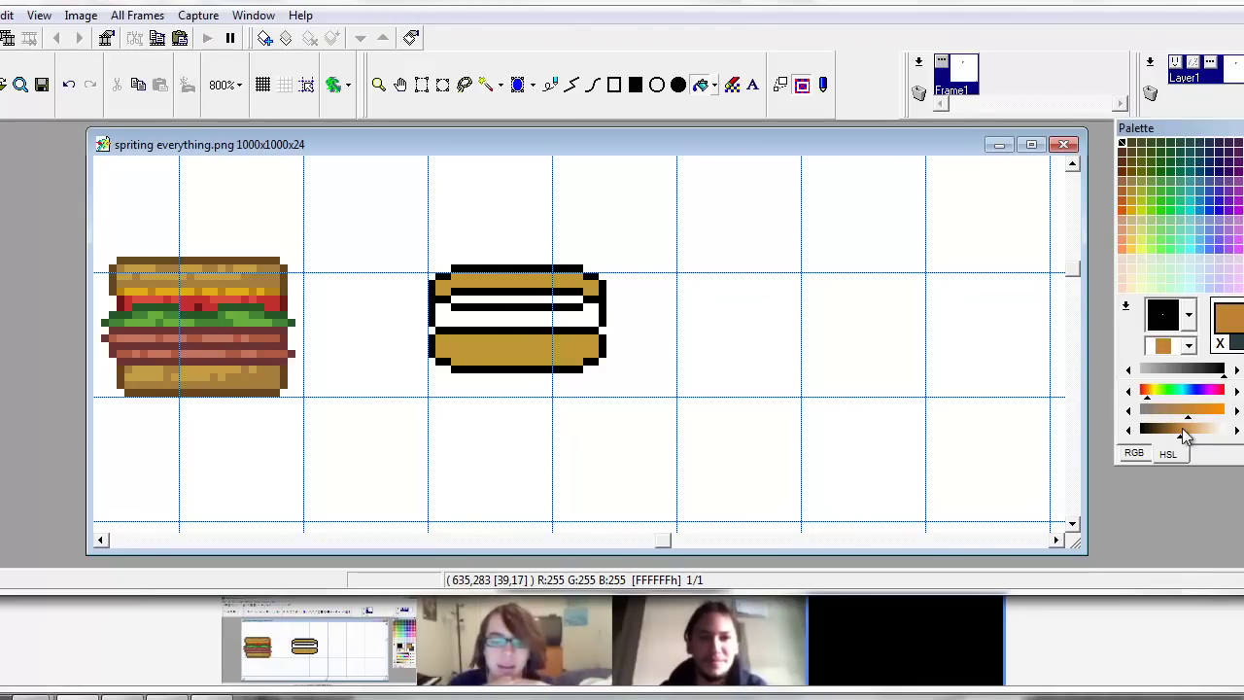
{"action": "left_click", "coordinate": [1171, 436]}
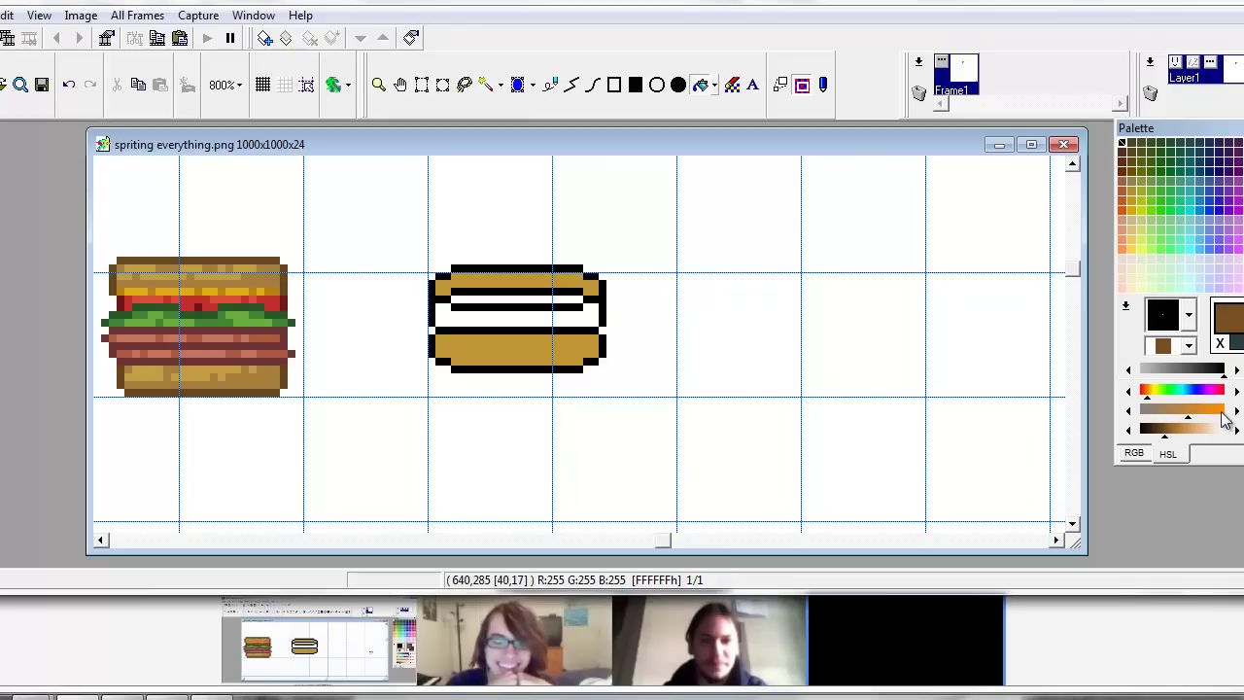
{"action": "left_click", "coordinate": [1144, 394]}
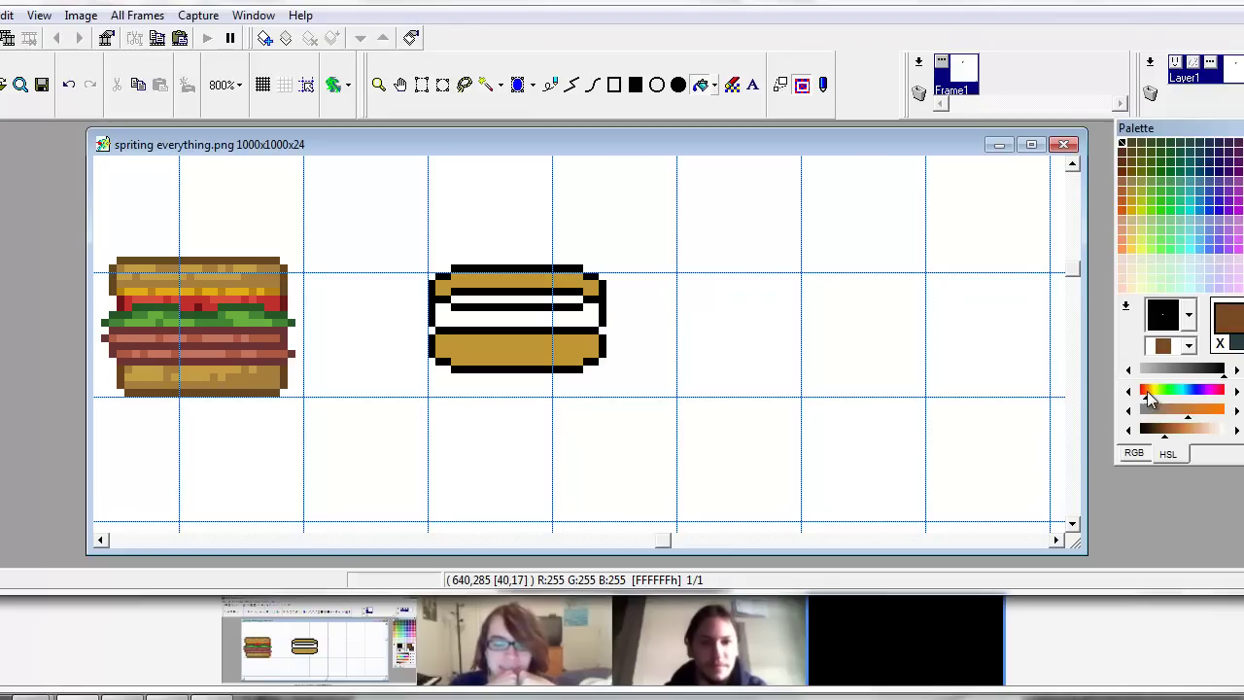
{"action": "left_click", "coordinate": [1176, 434]}
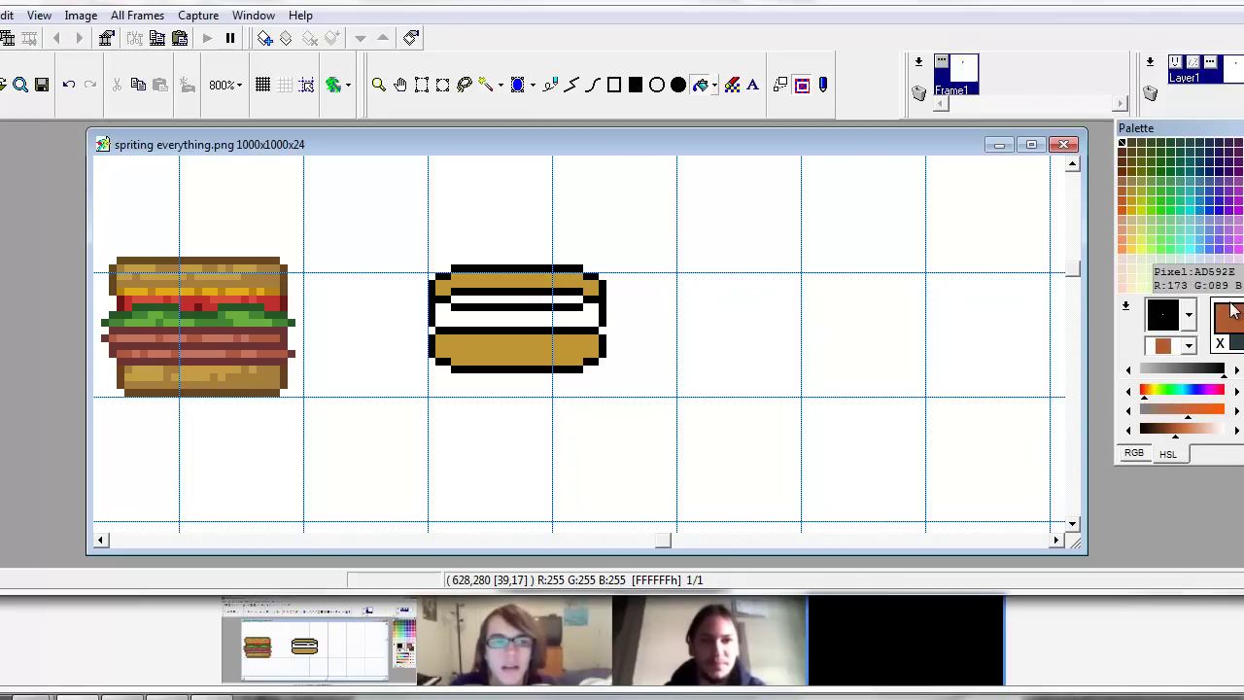
{"action": "left_click", "coordinate": [585, 317]}
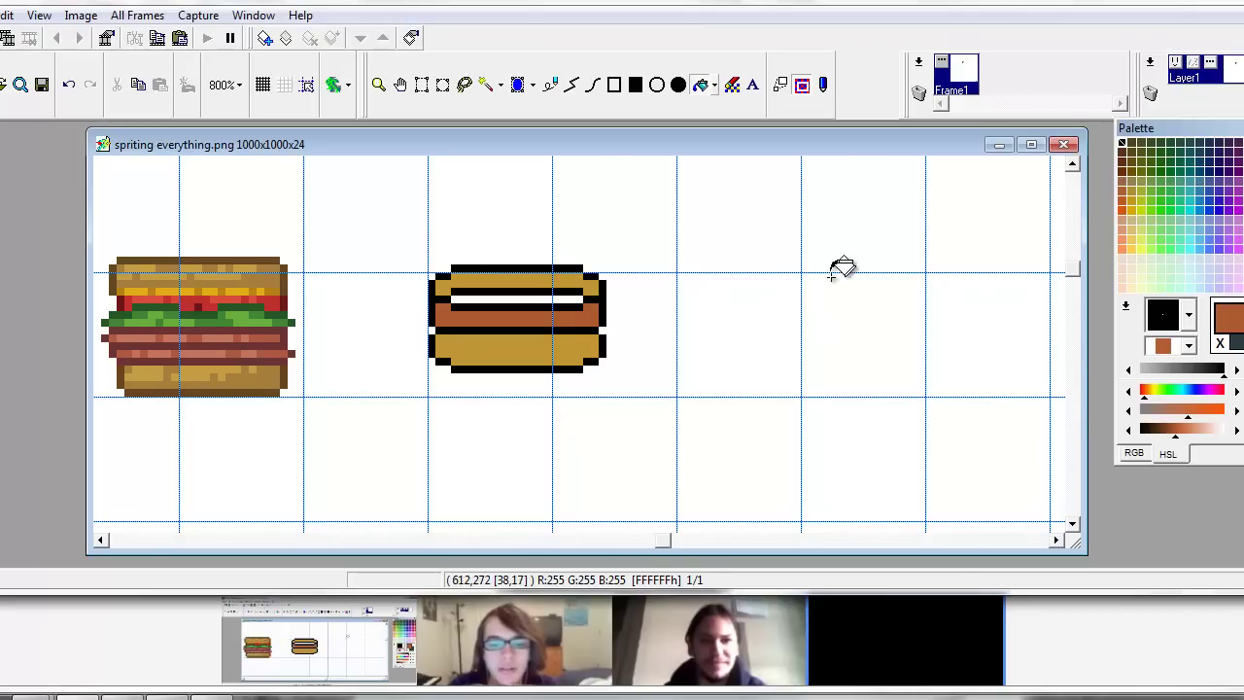
{"action": "key", "text": "ctrl+z"}
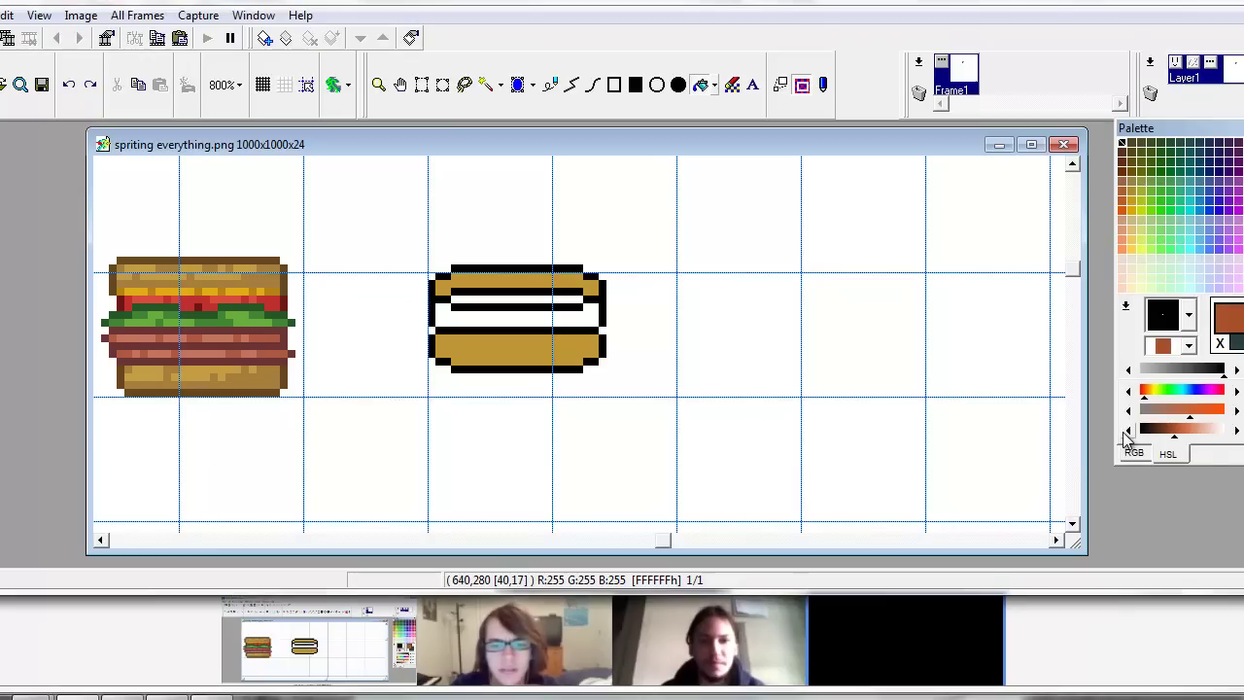
{"action": "left_click", "coordinate": [539, 316]}
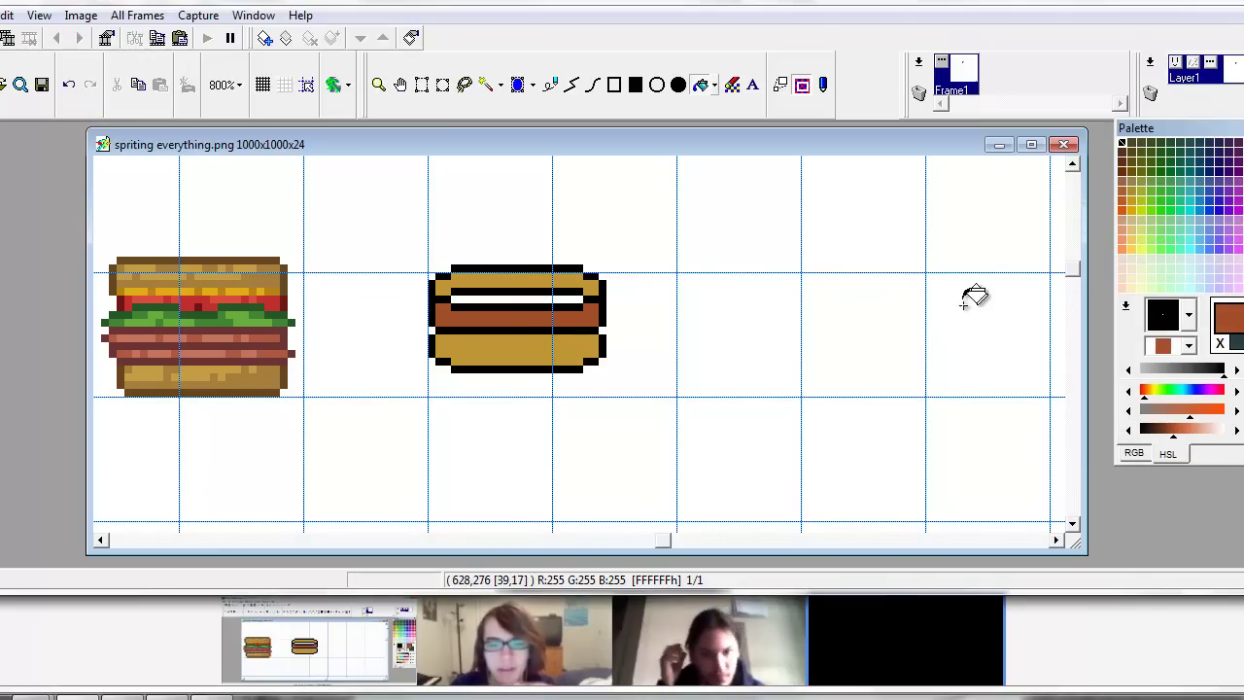
Lengthen the white strip above the patty by one pixel at each end, adjusting its black outline to match.
{"action": "left_click", "coordinate": [550, 84]}
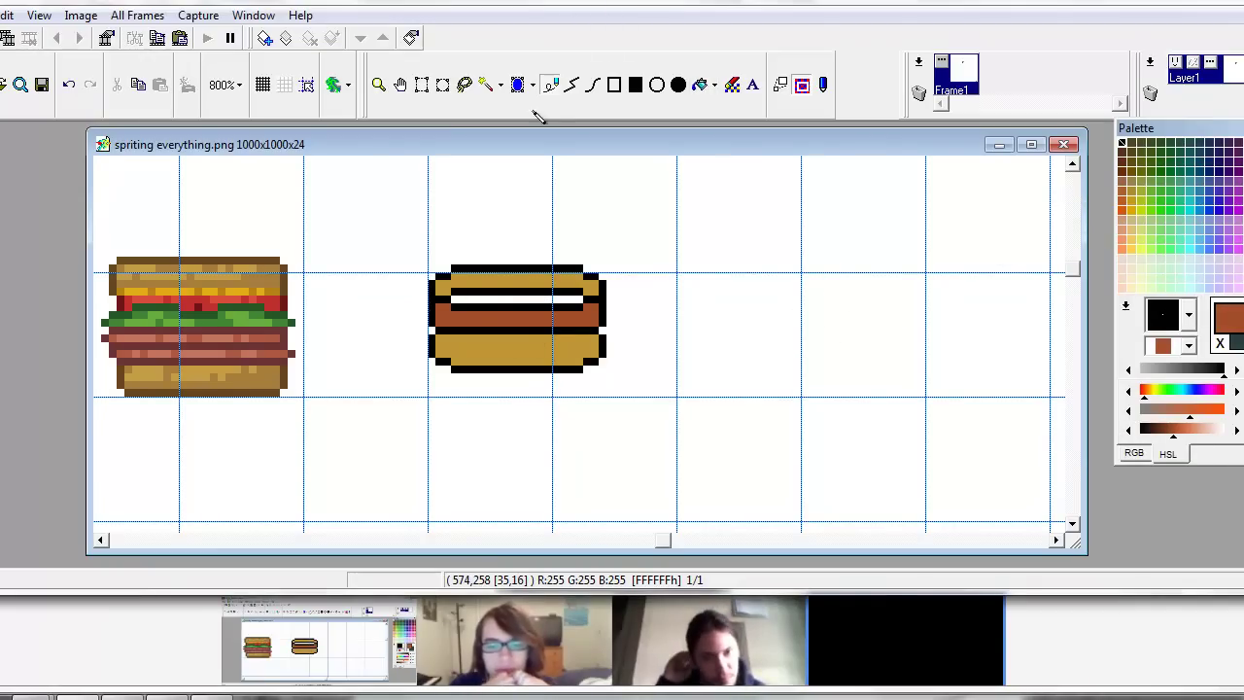
{"action": "right_click", "coordinate": [458, 306]}
{"action": "left_click", "coordinate": [447, 308]}
{"action": "right_click", "coordinate": [464, 301]}
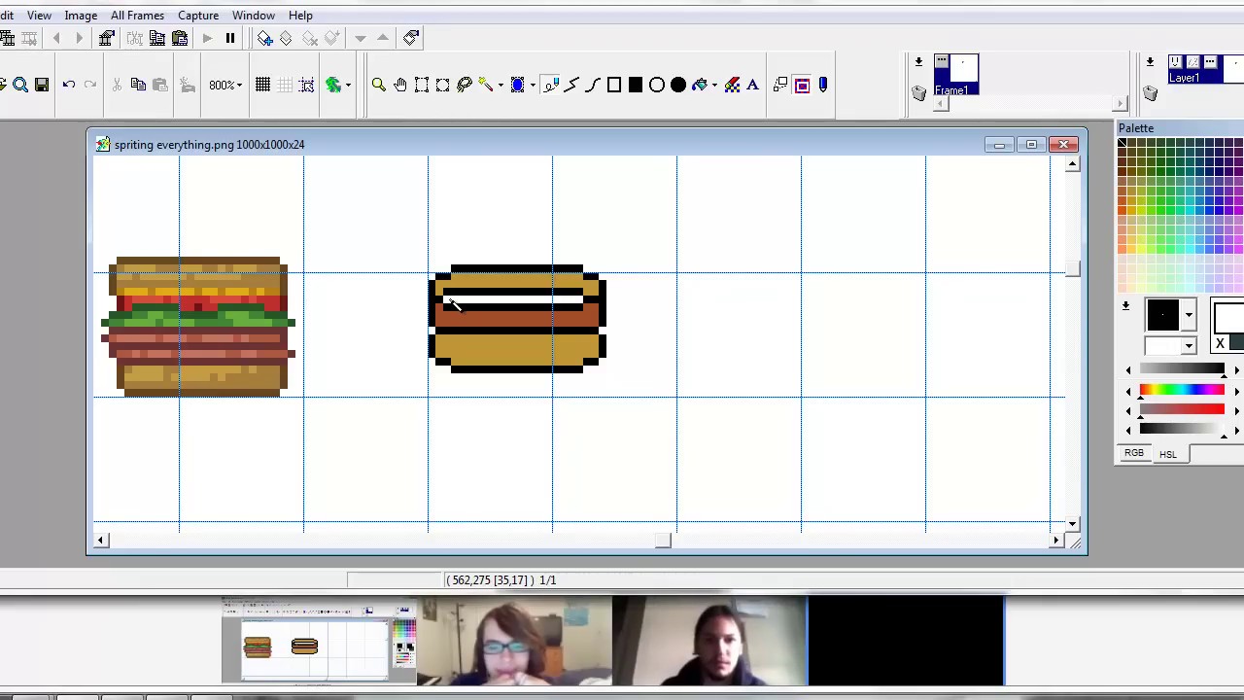
{"action": "right_click", "coordinate": [513, 307]}
{"action": "left_click", "coordinate": [587, 307]}
{"action": "right_click", "coordinate": [579, 299]}
{"action": "left_click", "coordinate": [587, 299]}
{"action": "right_click", "coordinate": [595, 301]}
{"action": "left_click", "coordinate": [588, 293]}
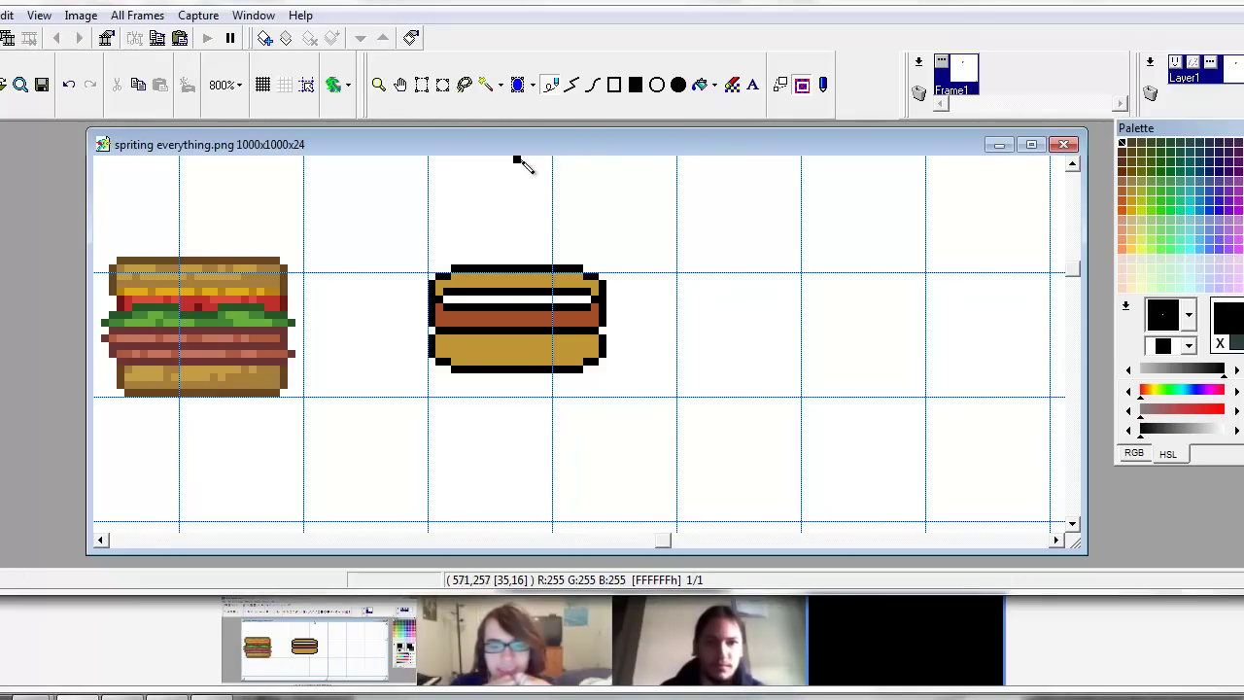
Shift the bottom bun up one pixel and redraw the black line separating it from the patty one pixel higher.
{"action": "left_click", "coordinate": [422, 84]}
{"action": "left_click_drag", "start_coordinate": [420, 326], "coordinate": [607, 380]}
{"action": "left_click", "coordinate": [588, 399]}
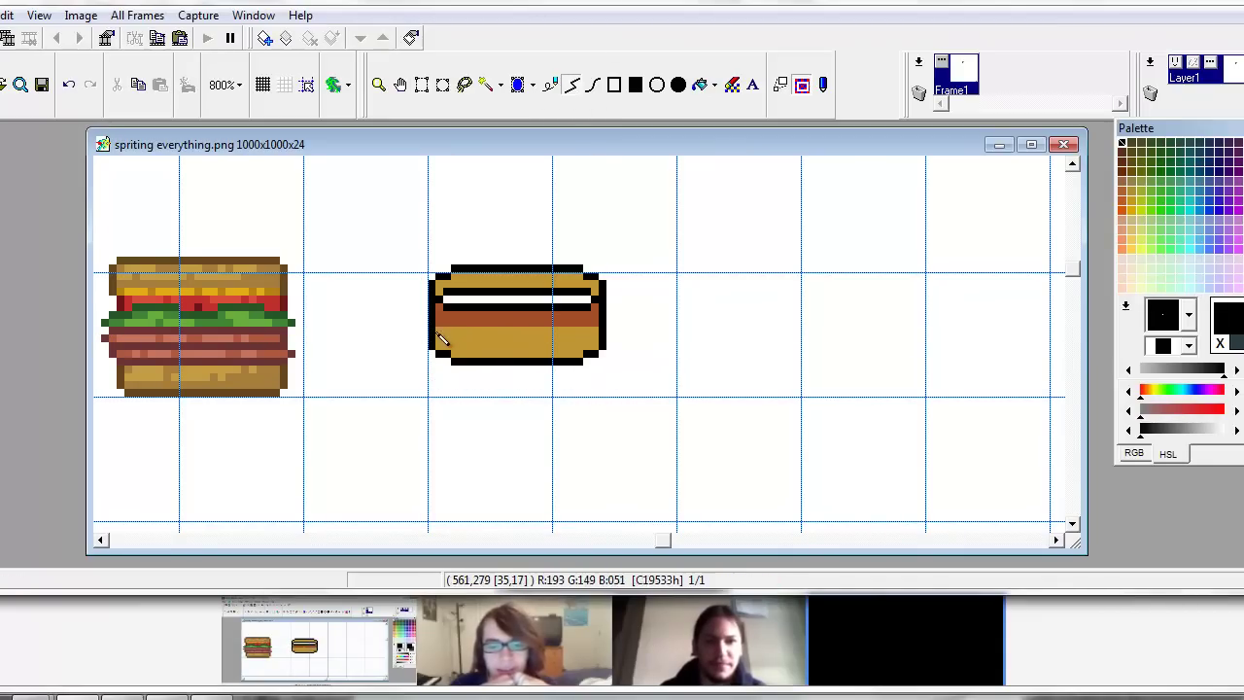
{"action": "left_click_drag", "start_coordinate": [436, 327], "coordinate": [608, 329]}
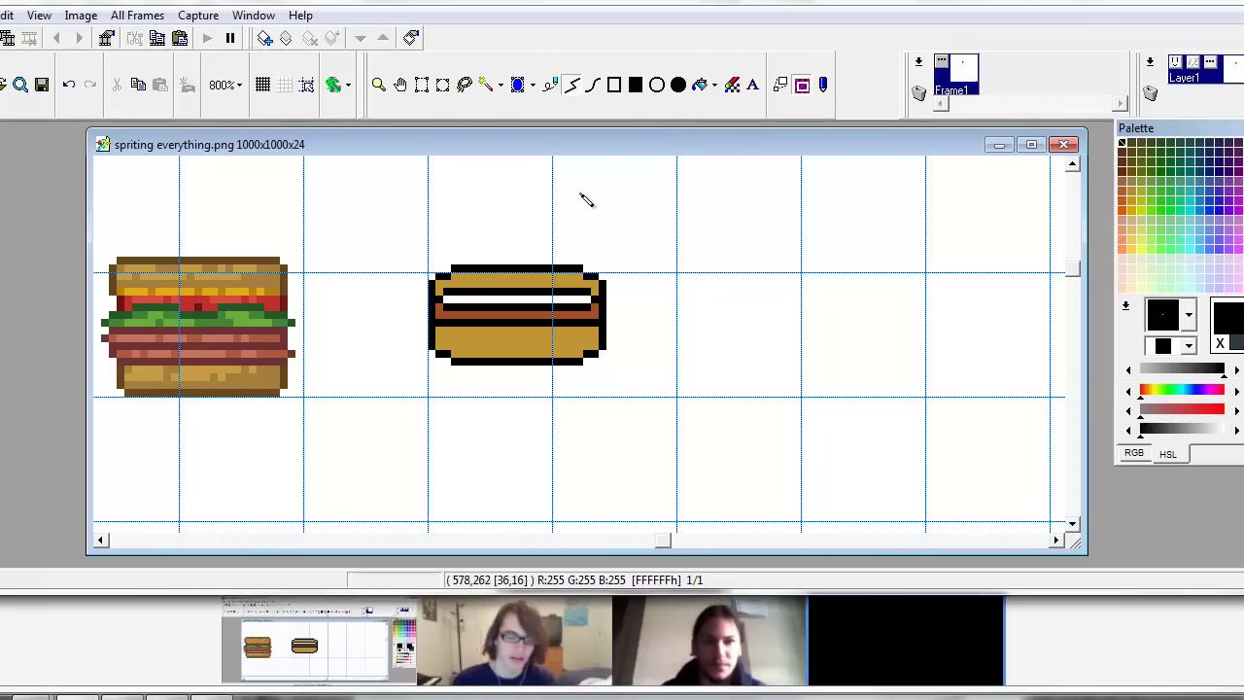
Recolour the black line below the meat a darker reddish brown and fill the white strip with the neighbouring sandwich's yellow.
{"action": "right_click", "coordinate": [566, 316]}
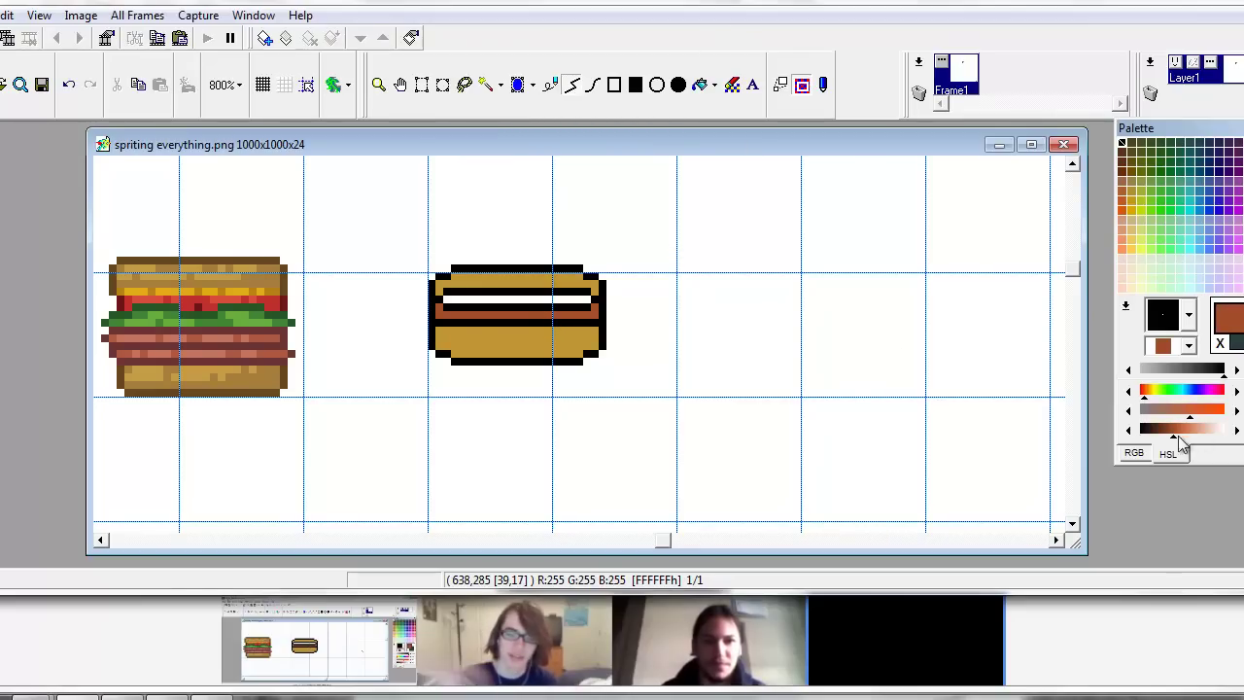
{"action": "mouse_move", "coordinate": [1170, 433]}
{"action": "left_mouse_down"}
{"action": "mouse_move", "coordinate": [1182, 435]}
{"action": "mouse_move", "coordinate": [1168, 434]}
{"action": "left_mouse_up"}
{"action": "left_click", "coordinate": [1127, 431]}
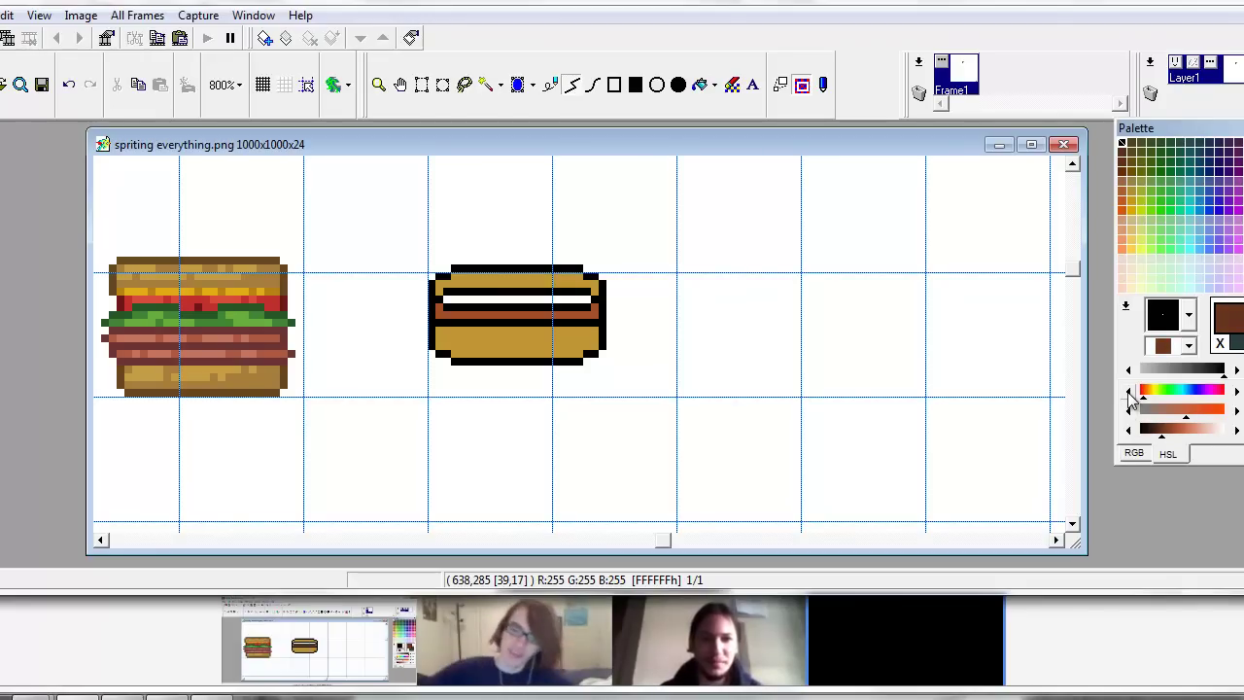
{"action": "left_click_drag", "start_coordinate": [443, 328], "coordinate": [595, 325]}
{"action": "left_click", "coordinate": [595, 300]}
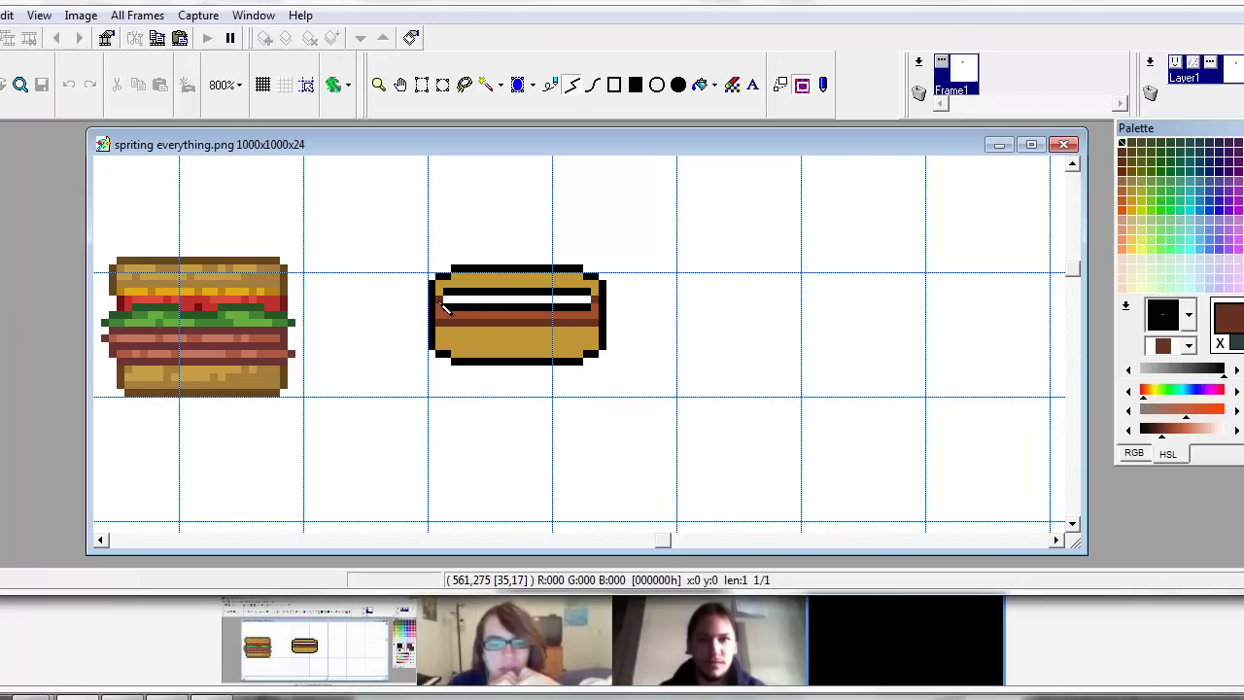
{"action": "right_click", "coordinate": [233, 292]}
{"action": "left_click_drag", "start_coordinate": [453, 304], "coordinate": [595, 304]}
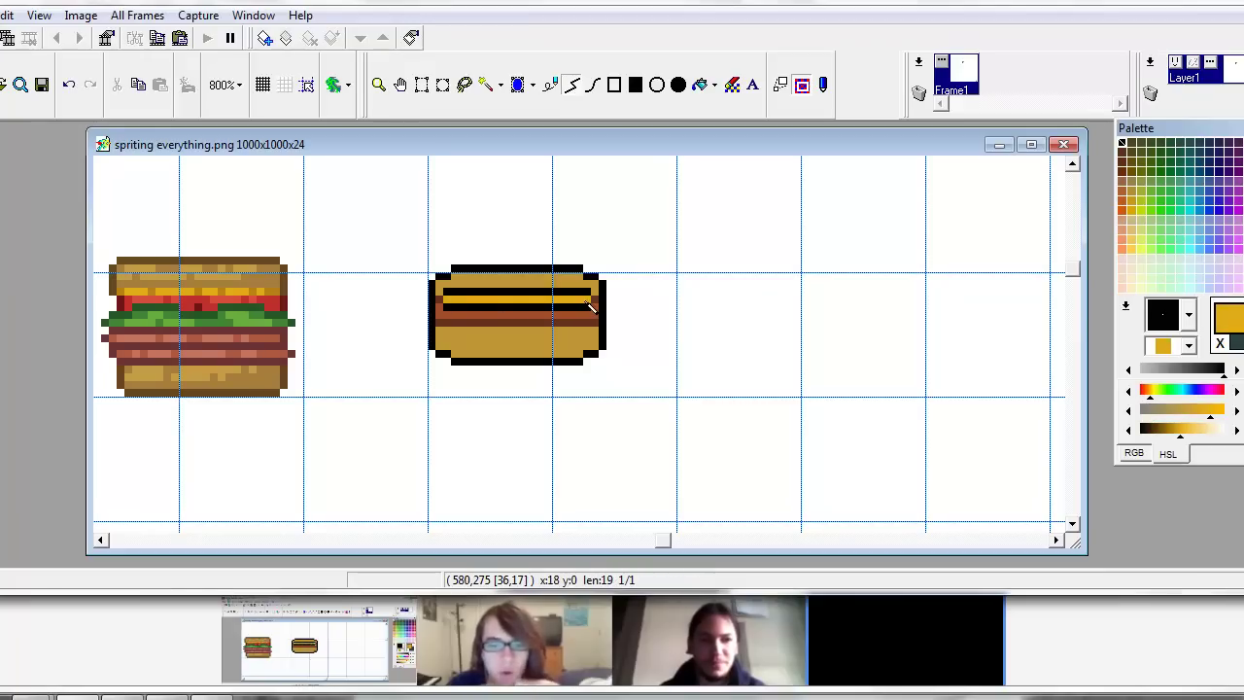
Shade the yellow strip and both buns with scattered pixels of darker tan, denser towards the right side.
{"action": "right_click", "coordinate": [276, 291]}
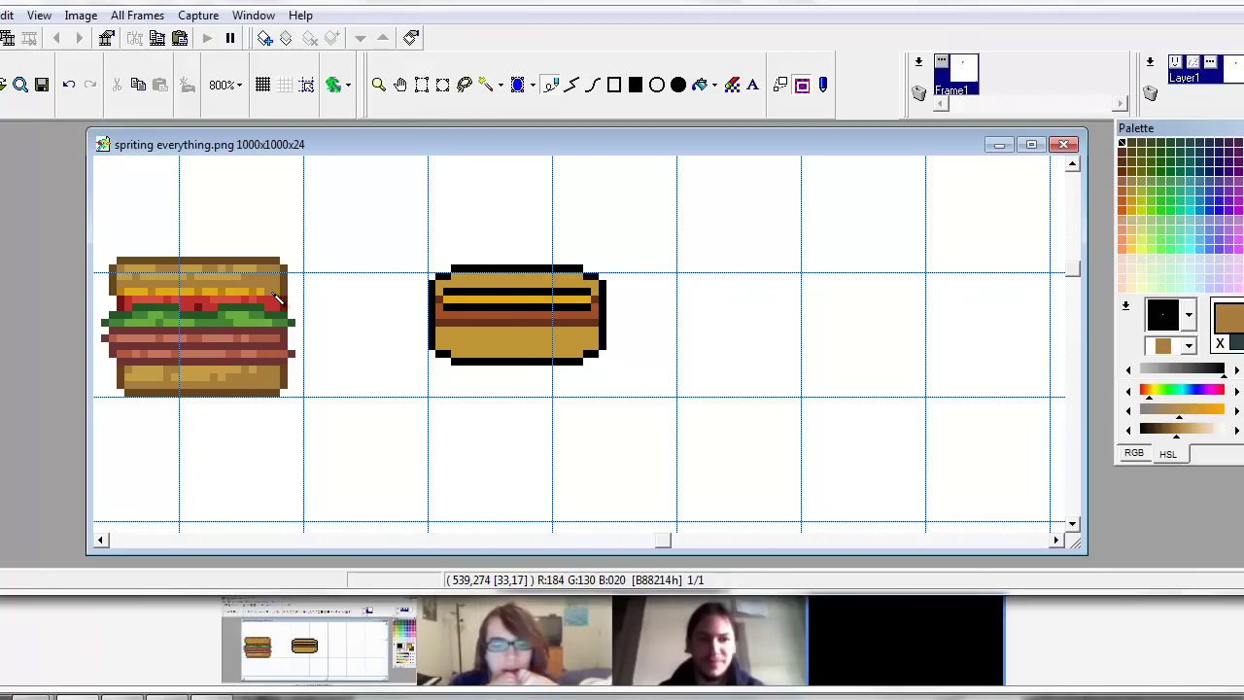
{"action": "left_click_drag", "start_coordinate": [589, 302], "coordinate": [585, 303]}
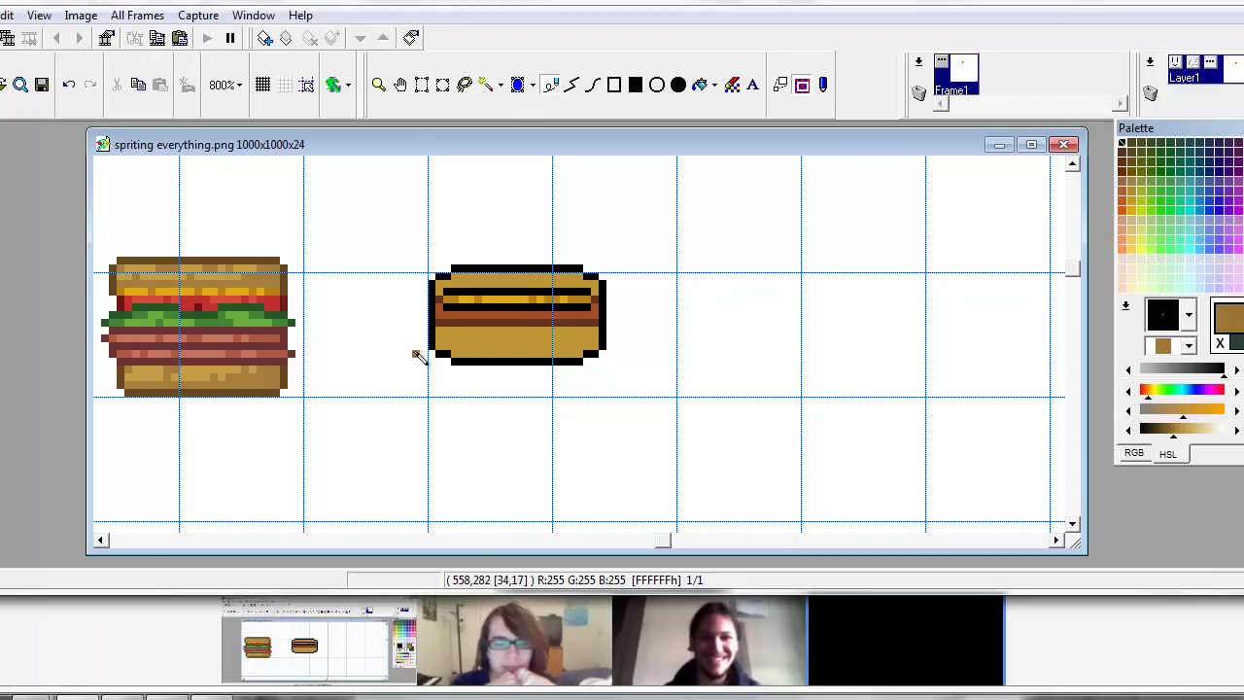
{"action": "left_click_drag", "start_coordinate": [472, 350], "coordinate": [560, 360]}
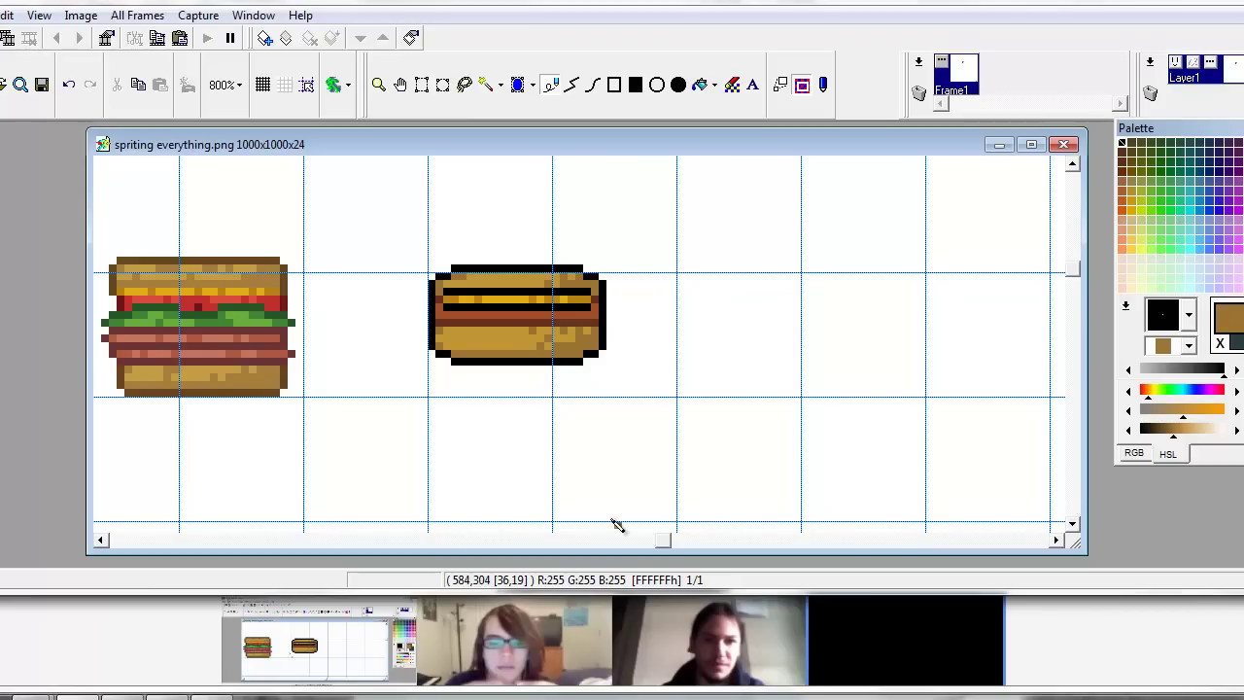
Reshape the yellow strip into a wavy sauce line dipping over the meat, and adjust its black outlines to follow the waves.
{"action": "mouse_move", "coordinate": [661, 544]}
{"action": "left_mouse_down"}
{"action": "mouse_move", "coordinate": [591, 541]}
{"action": "mouse_move", "coordinate": [667, 538]}
{"action": "mouse_move", "coordinate": [656, 541]}
{"action": "left_mouse_up"}
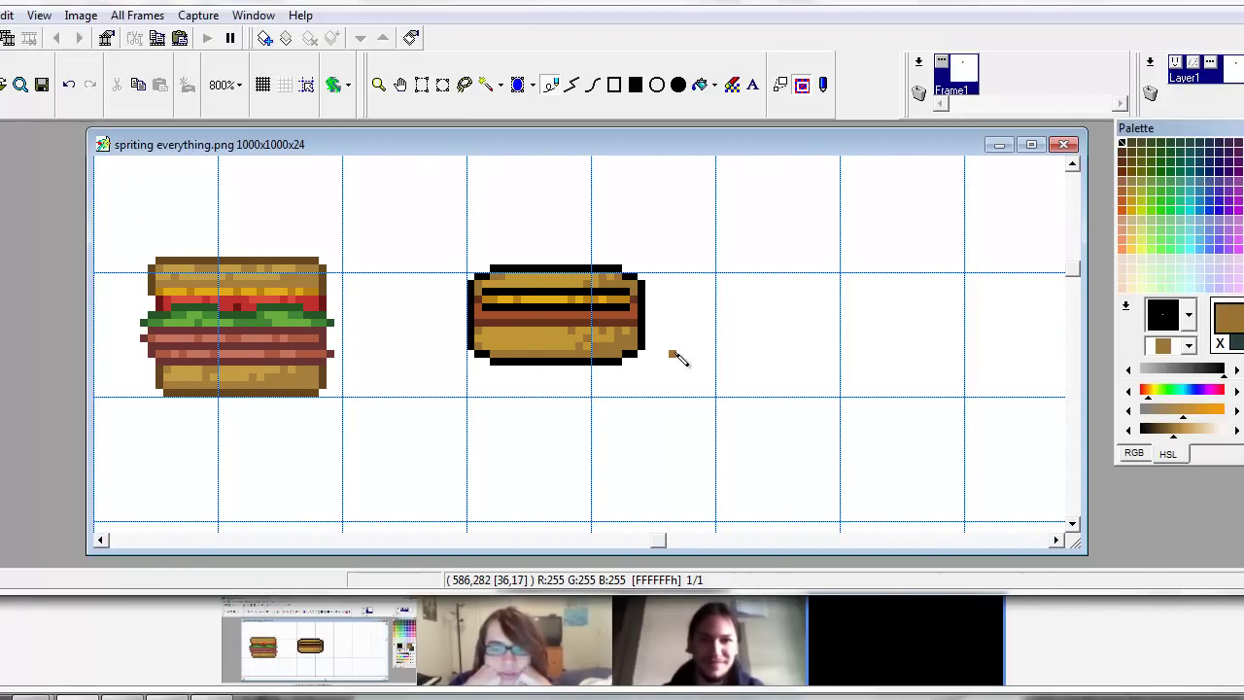
{"action": "left_click", "coordinate": [514, 308]}
{"action": "left_click_drag", "start_coordinate": [584, 309], "coordinate": [617, 309]}
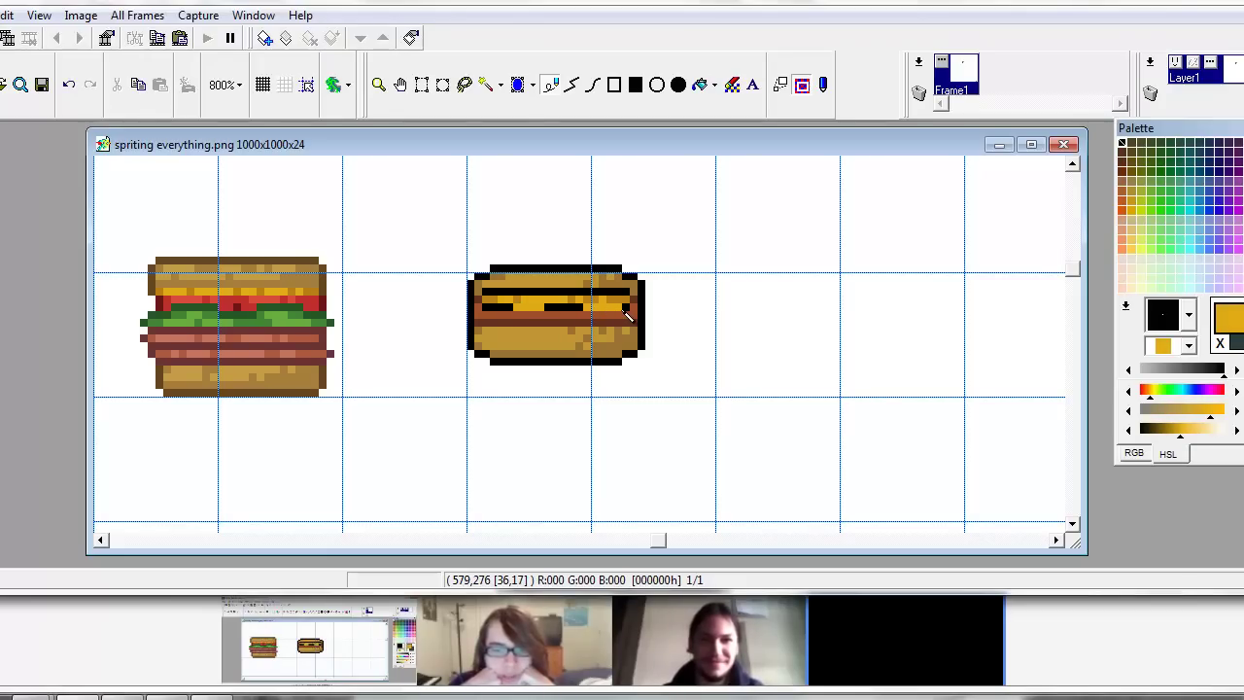
{"action": "right_click", "coordinate": [627, 313]}
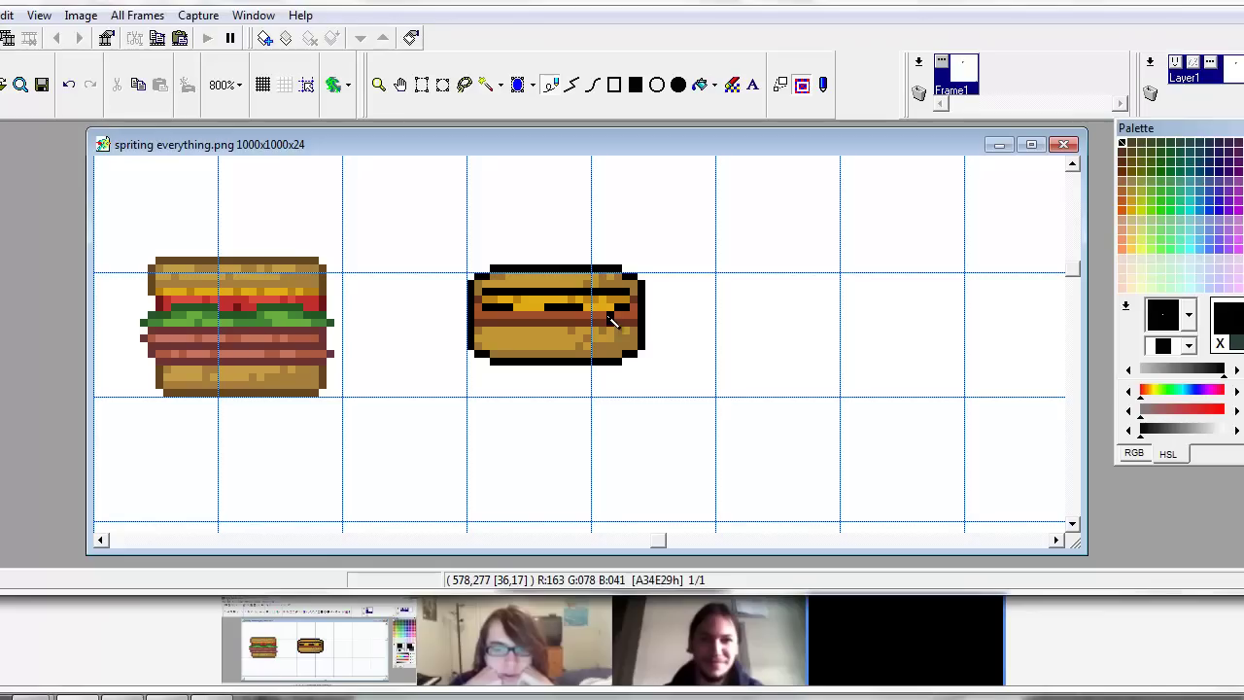
{"action": "left_click_drag", "start_coordinate": [595, 315], "coordinate": [570, 315]}
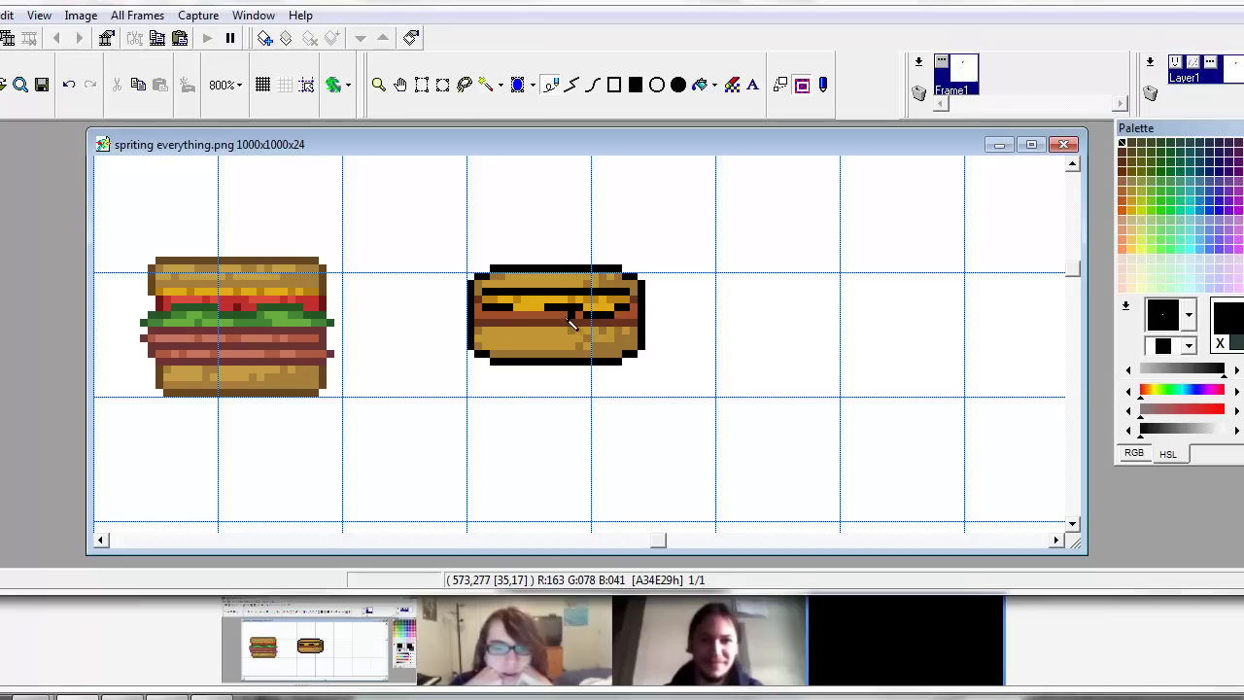
{"action": "right_click", "coordinate": [534, 289]}
{"action": "right_click", "coordinate": [600, 301]}
{"action": "right_click", "coordinate": [603, 294]}
{"action": "right_click", "coordinate": [602, 302]}
{"action": "right_click", "coordinate": [604, 294]}
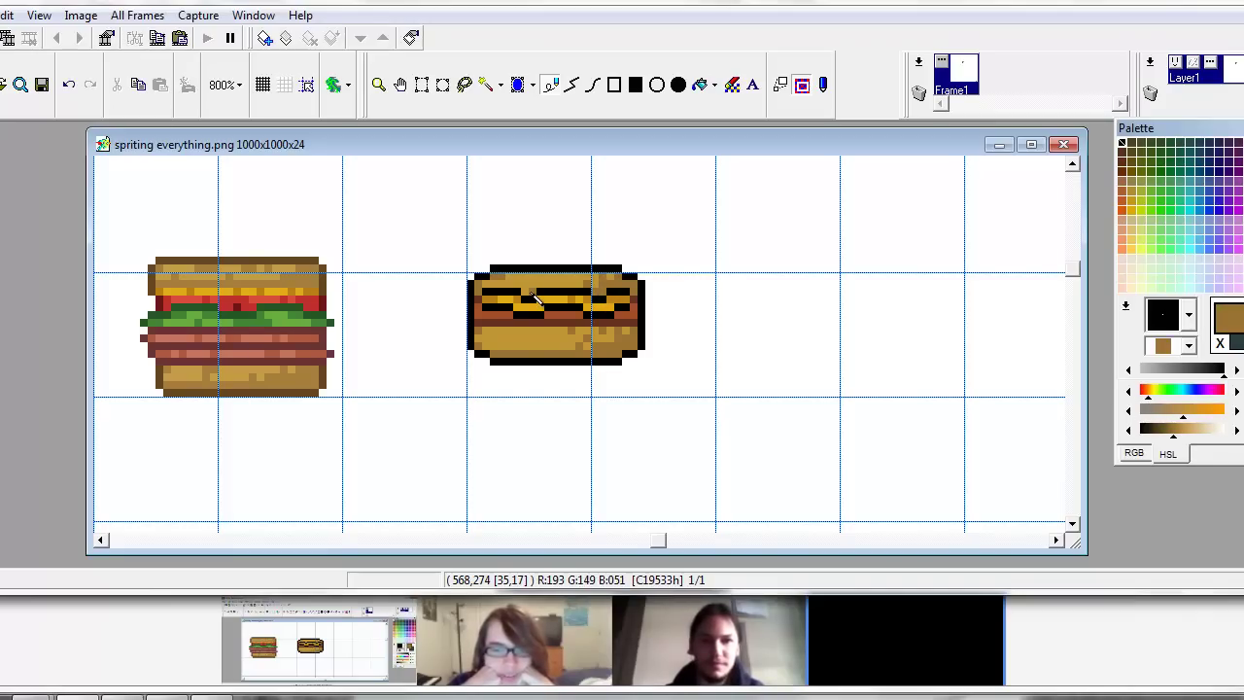
{"action": "right_click", "coordinate": [494, 308]}
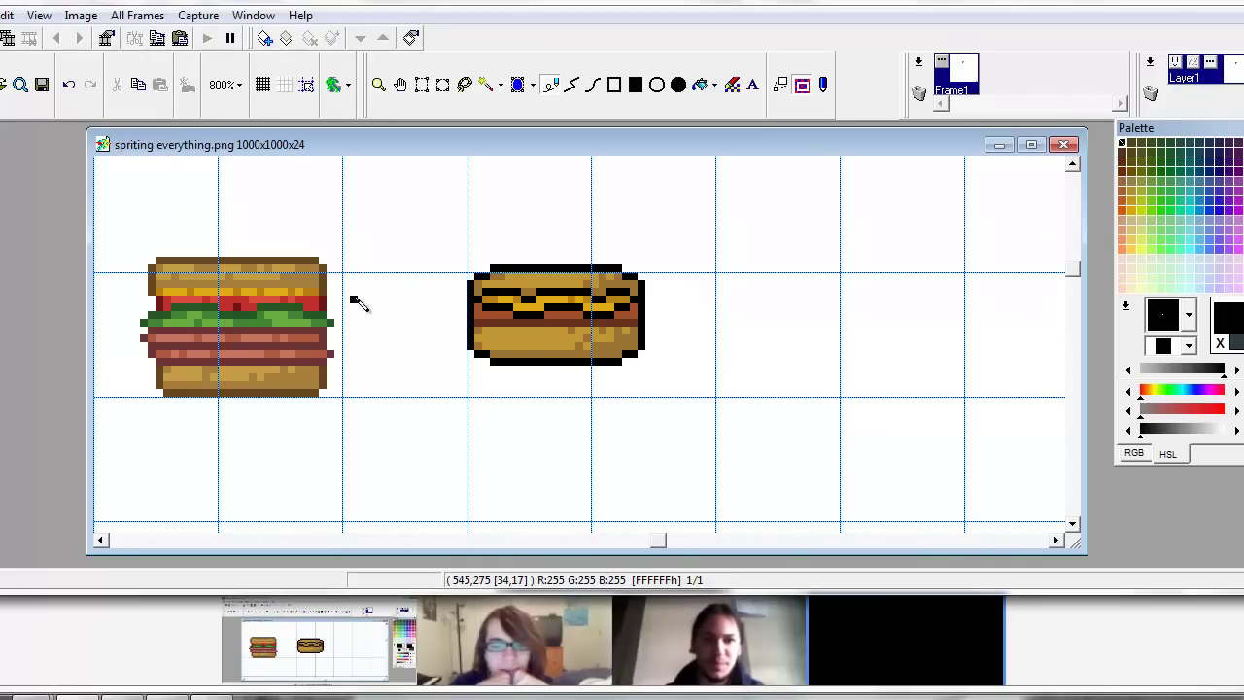
Recolour the black outlines around the yellow sauce in the dark brown of the neighbouring sandwich's outline.
{"action": "right_click", "coordinate": [322, 292]}
{"action": "left_click_drag", "start_coordinate": [482, 301], "coordinate": [516, 293]}
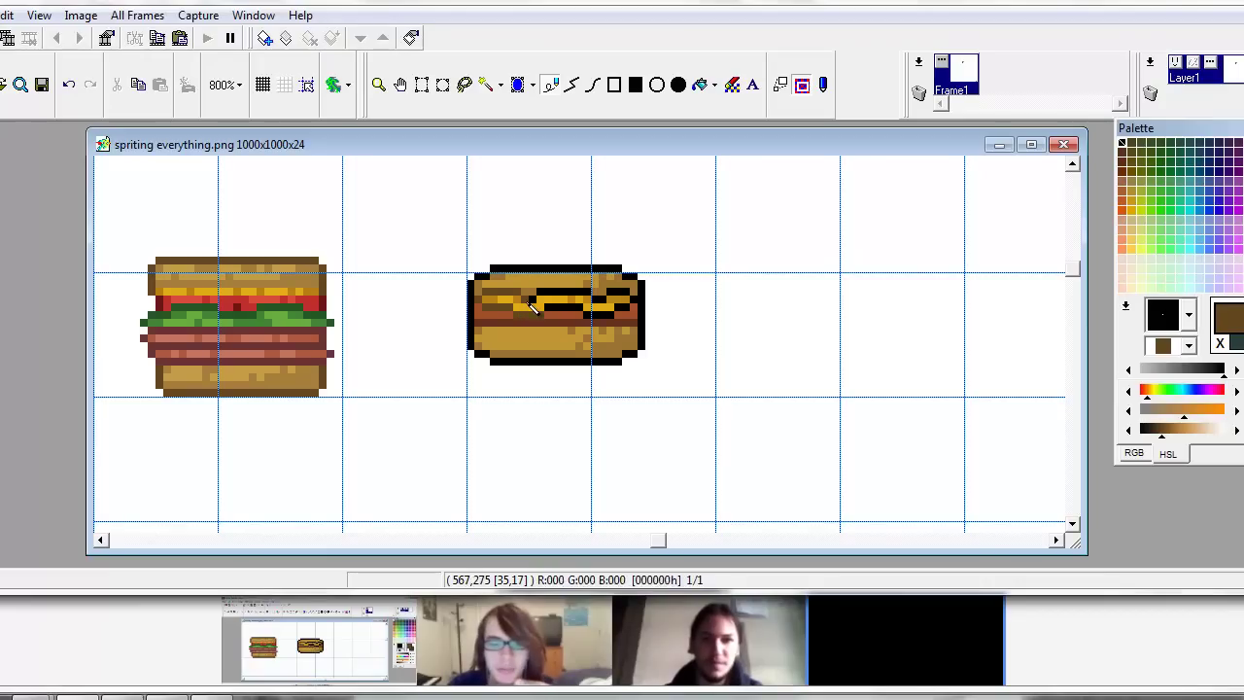
{"action": "left_click_drag", "start_coordinate": [535, 304], "coordinate": [560, 295]}
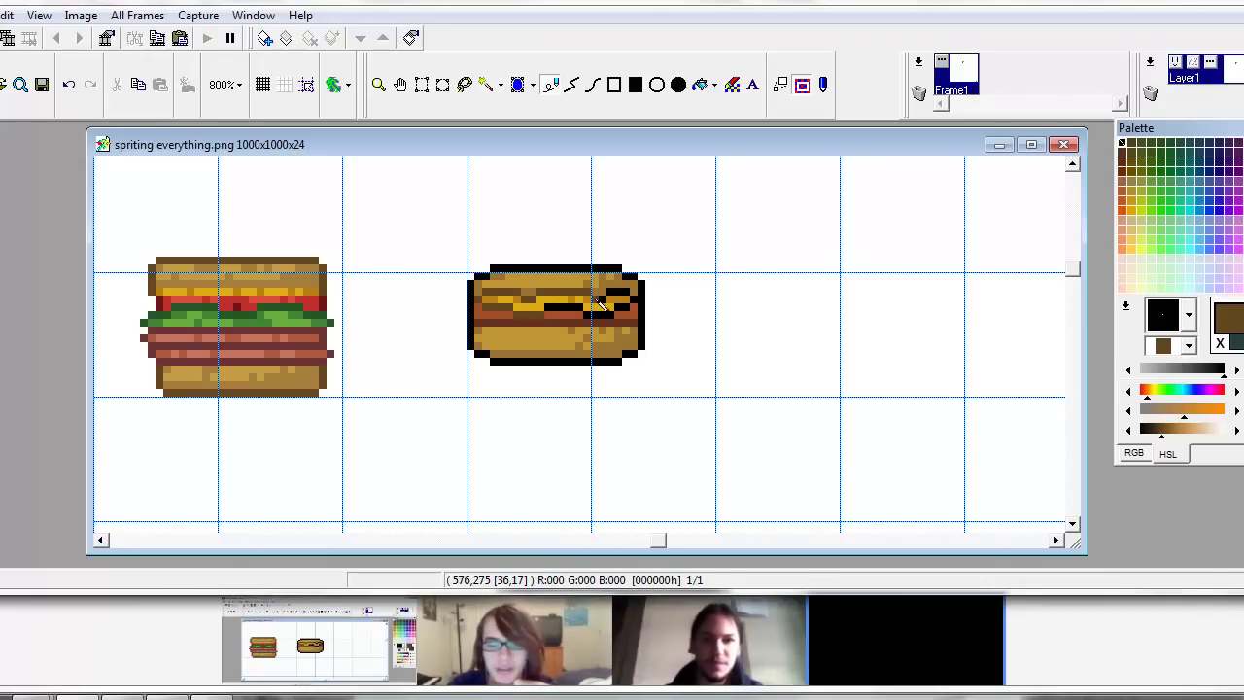
{"action": "key", "text": "ctrl+z"}
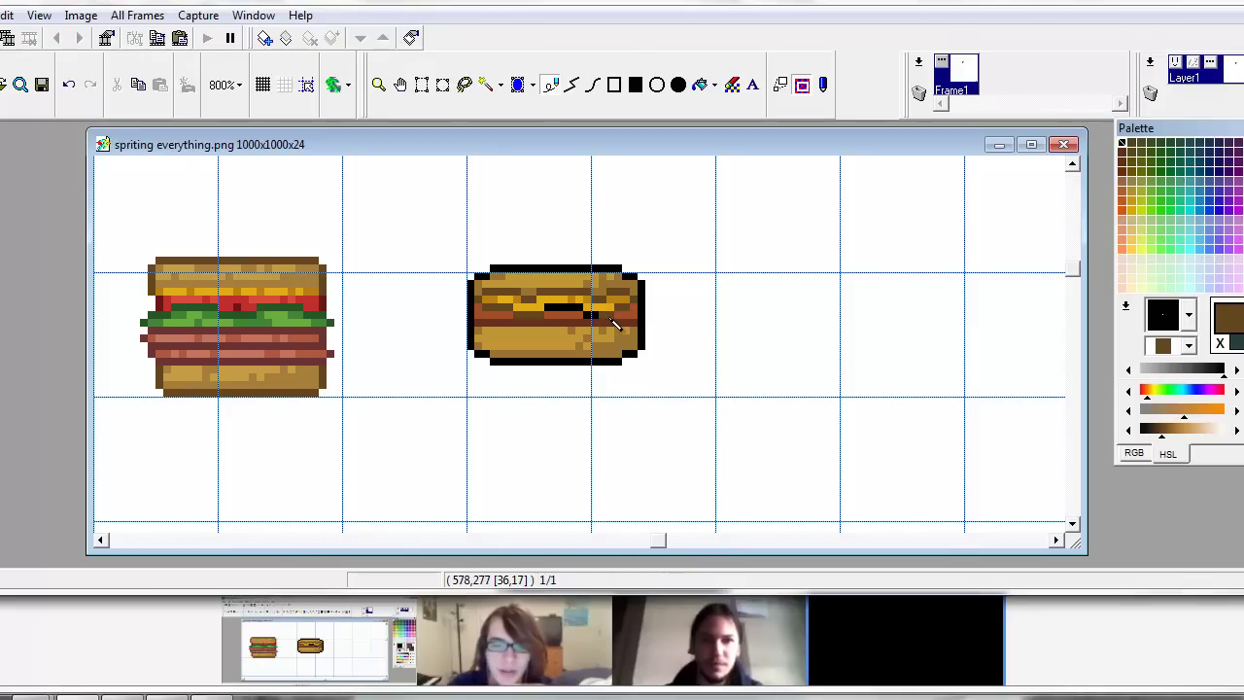
{"action": "left_click_drag", "start_coordinate": [579, 307], "coordinate": [548, 307]}
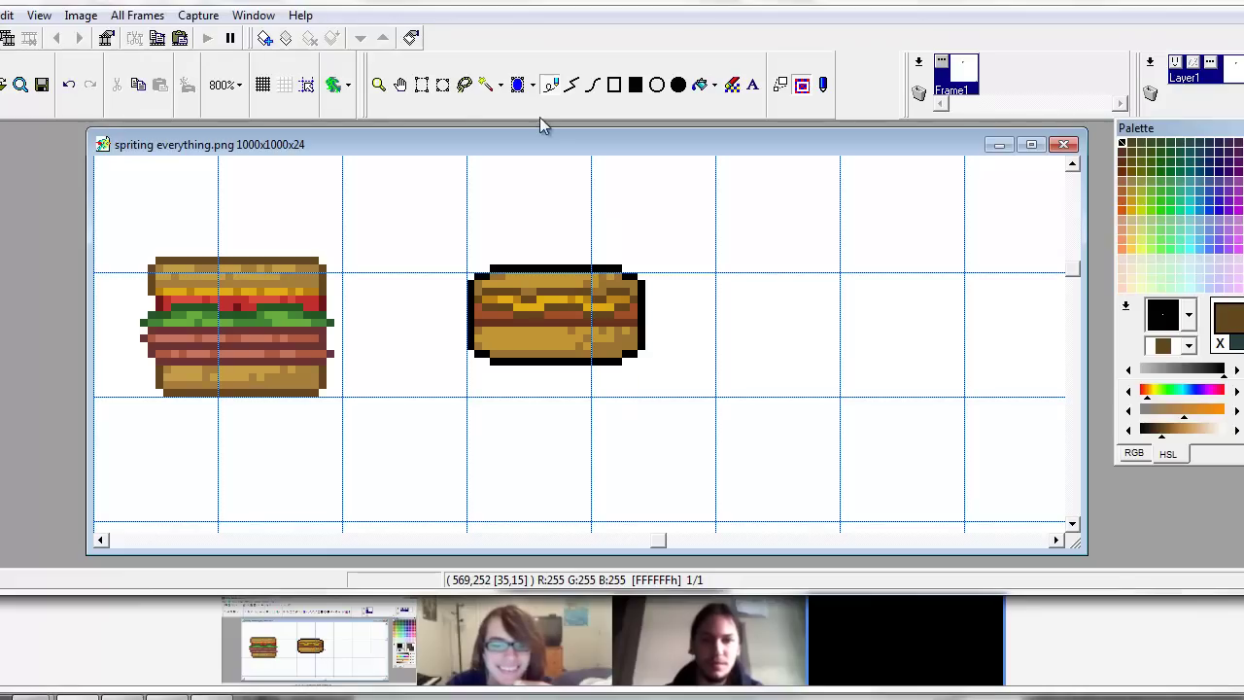
Recolour the black outline along the bun's left side and top edge dark brown.
{"action": "left_click", "coordinate": [422, 84]}
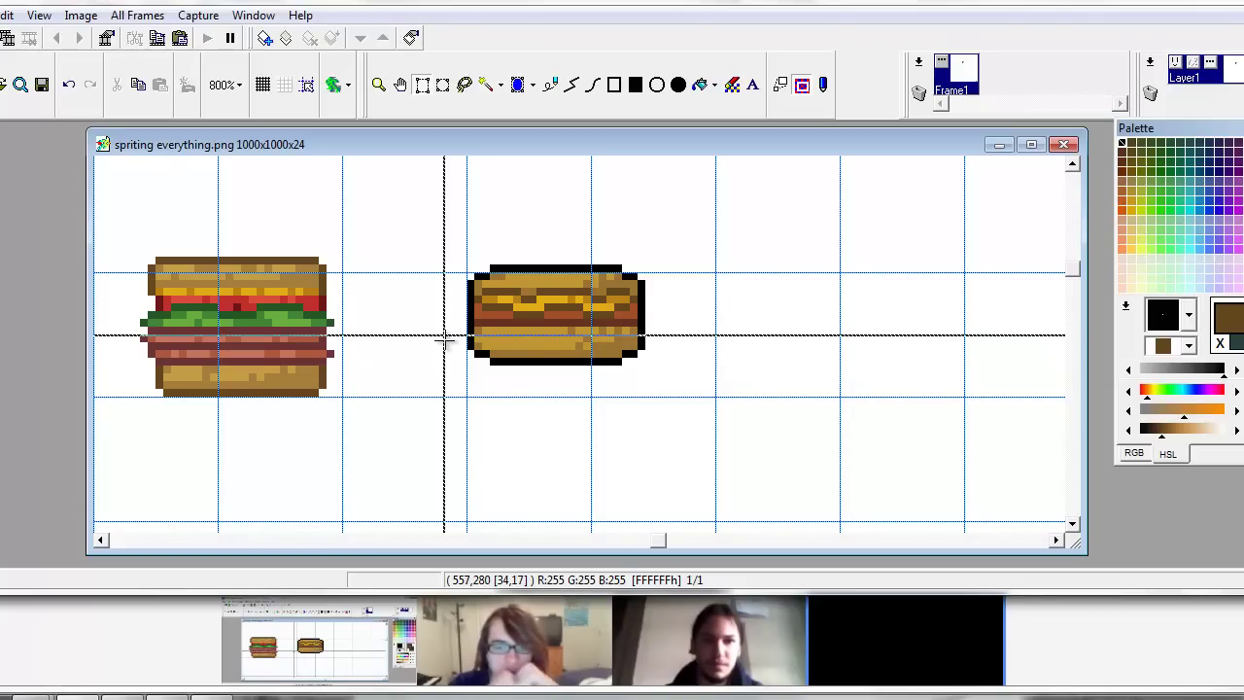
{"action": "left_click", "coordinate": [572, 85]}
{"action": "mouse_move", "coordinate": [472, 346]}
{"action": "left_mouse_down"}
{"action": "mouse_move", "coordinate": [472, 283]}
{"action": "mouse_move", "coordinate": [616, 269]}
{"action": "left_mouse_up"}
Extend the meat one pixel beyond the bun on both sides, giving it dark reddish-brown ends.
{"action": "right_click", "coordinate": [636, 325]}
{"action": "mouse_move", "coordinate": [649, 323]}
{"action": "left_mouse_down"}
{"action": "mouse_move", "coordinate": [642, 299]}
{"action": "mouse_move", "coordinate": [650, 322]}
{"action": "left_mouse_up"}
{"action": "right_click", "coordinate": [659, 299]}
{"action": "right_click", "coordinate": [639, 325]}
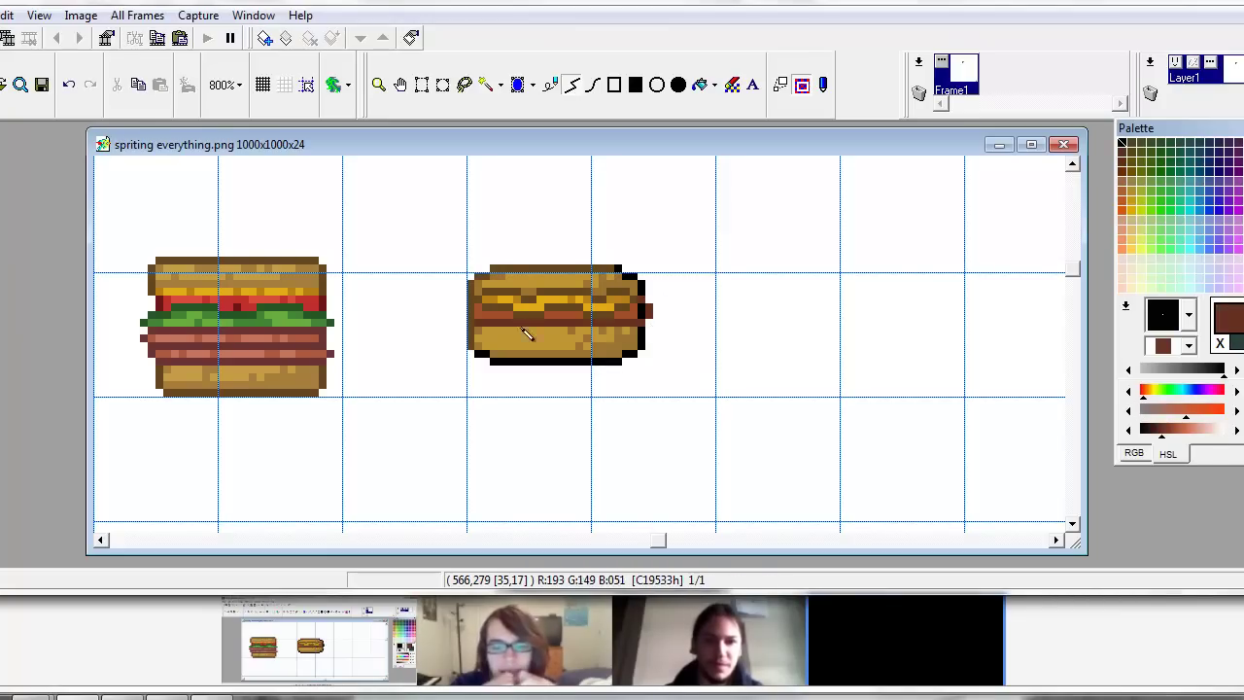
{"action": "mouse_move", "coordinate": [475, 324]}
{"action": "left_mouse_down"}
{"action": "mouse_move", "coordinate": [481, 301]}
{"action": "mouse_move", "coordinate": [472, 320]}
{"action": "left_mouse_up"}
{"action": "right_click", "coordinate": [478, 315]}
{"action": "right_click", "coordinate": [472, 322]}
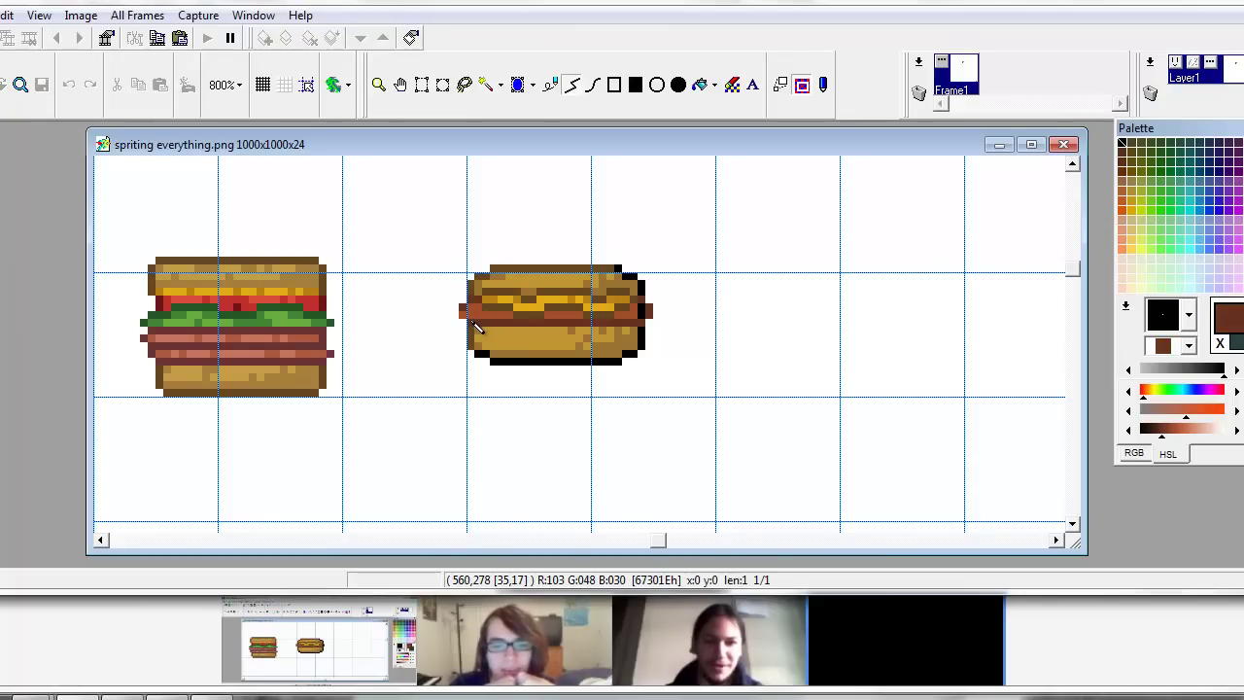
{"action": "left_click", "coordinate": [464, 317]}
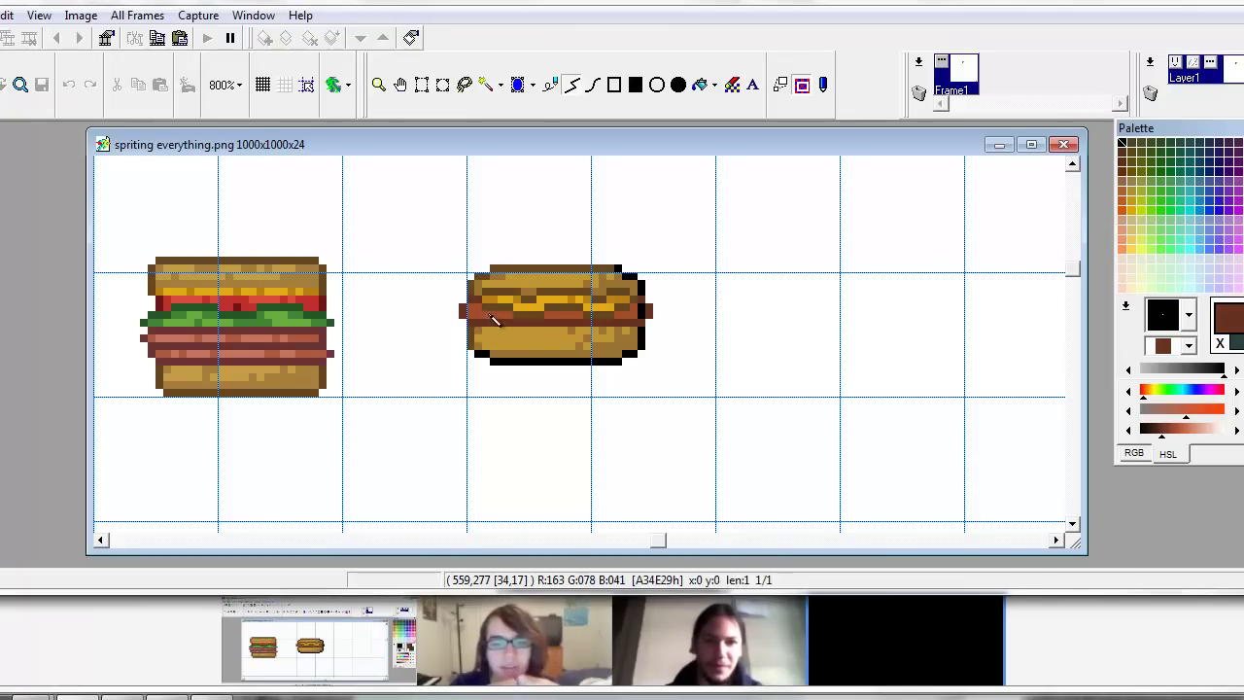
Carry the meat's lighter reddish brown across the bun's right edge and undo the last stray stroke.
{"action": "right_click", "coordinate": [635, 316]}
{"action": "left_click_drag", "start_coordinate": [635, 316], "coordinate": [643, 311]}
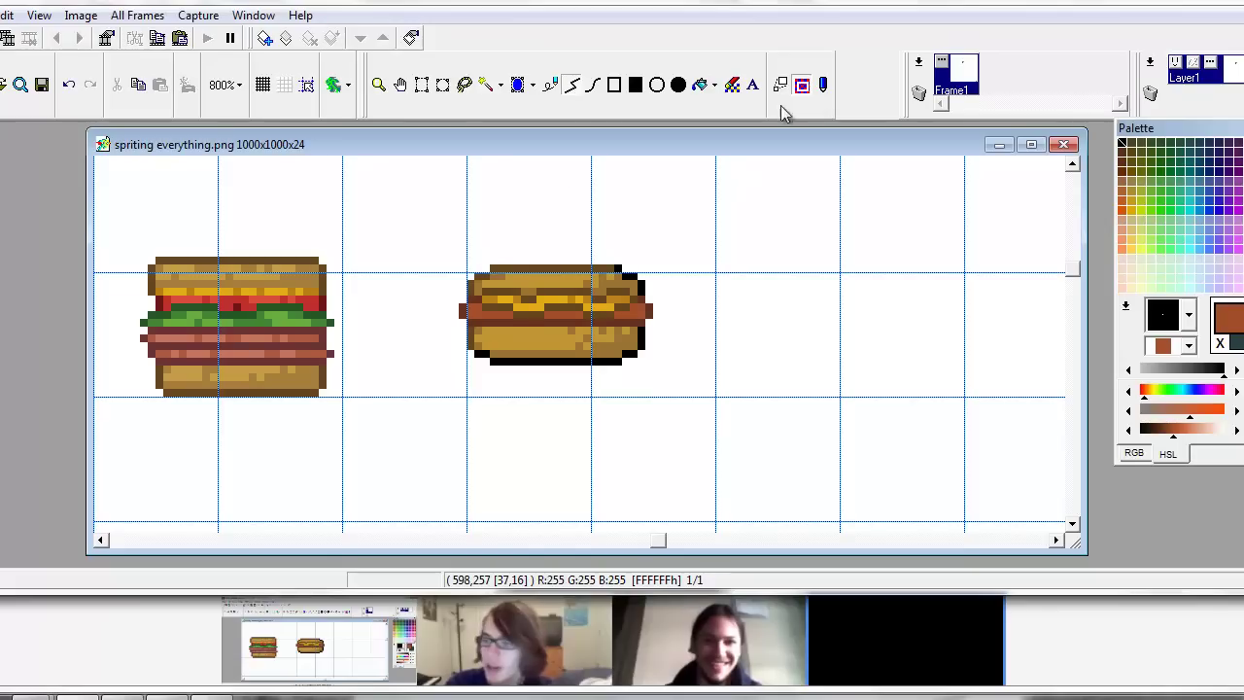
{"action": "left_click", "coordinate": [551, 85]}
{"action": "right_click", "coordinate": [642, 329]}
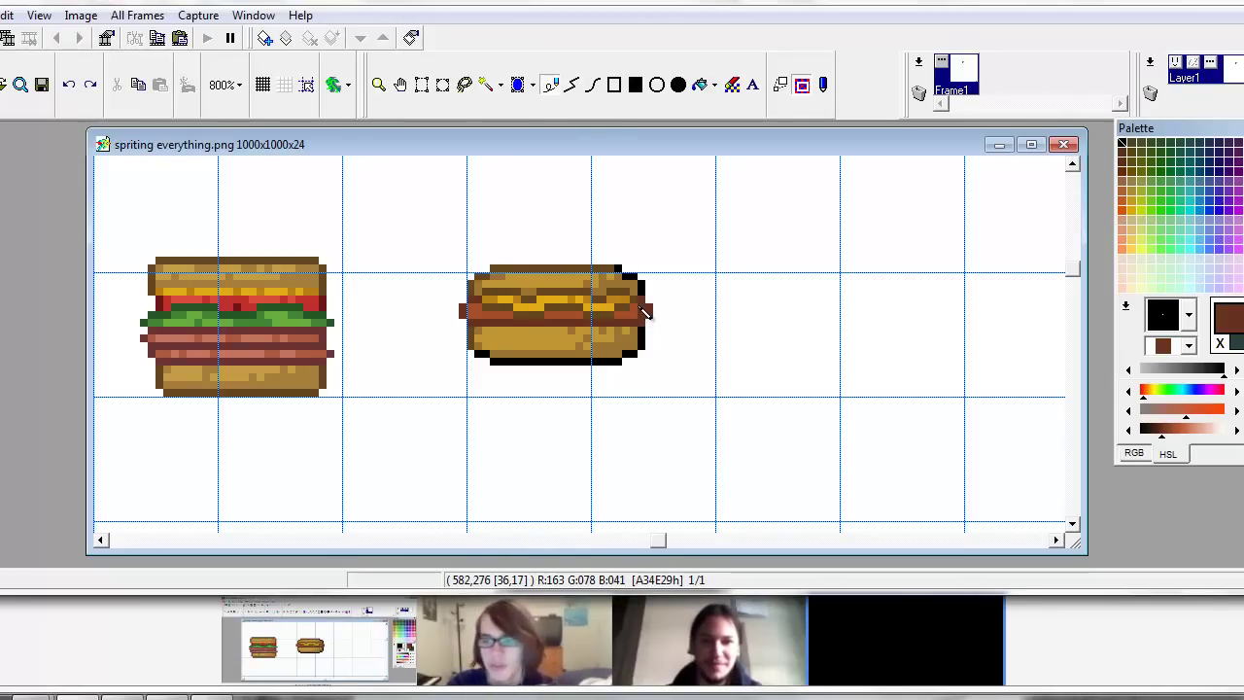
{"action": "key", "text": "ctrl+z"}
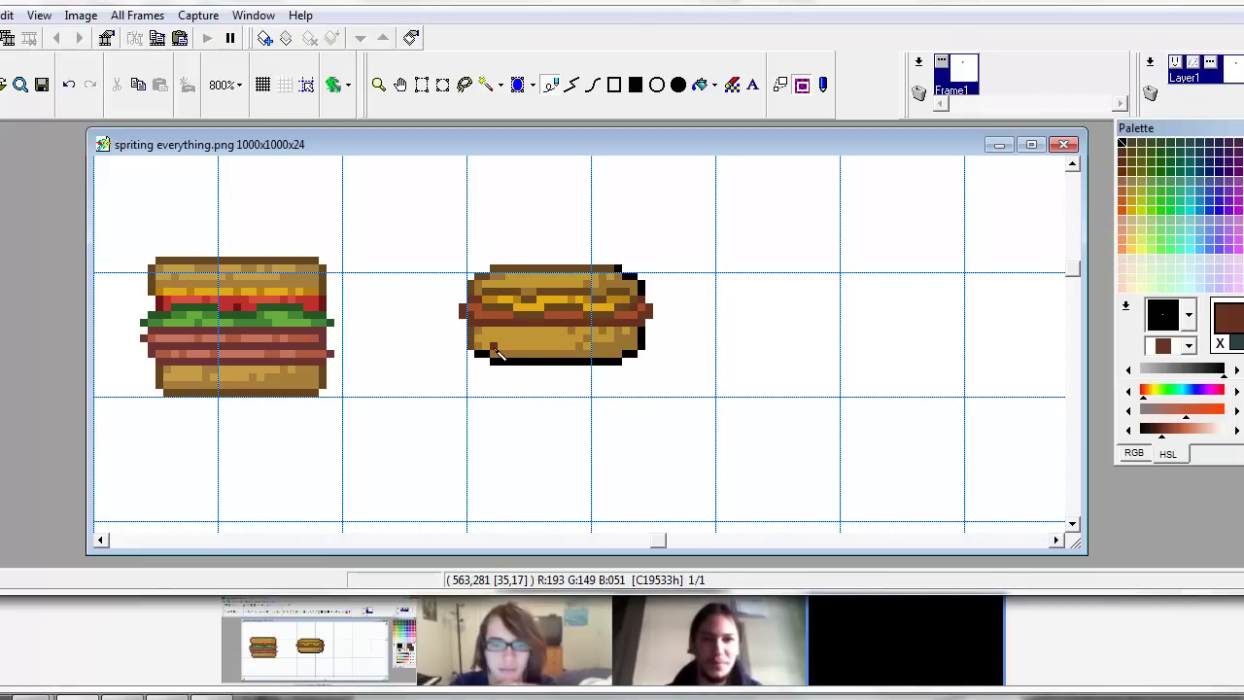
Recolour the remaining black outline along the bun's bottom and right side dark brown.
{"action": "right_click", "coordinate": [472, 349]}
{"action": "left_click", "coordinate": [480, 354]}
{"action": "left_click_drag", "start_coordinate": [495, 360], "coordinate": [614, 365]}
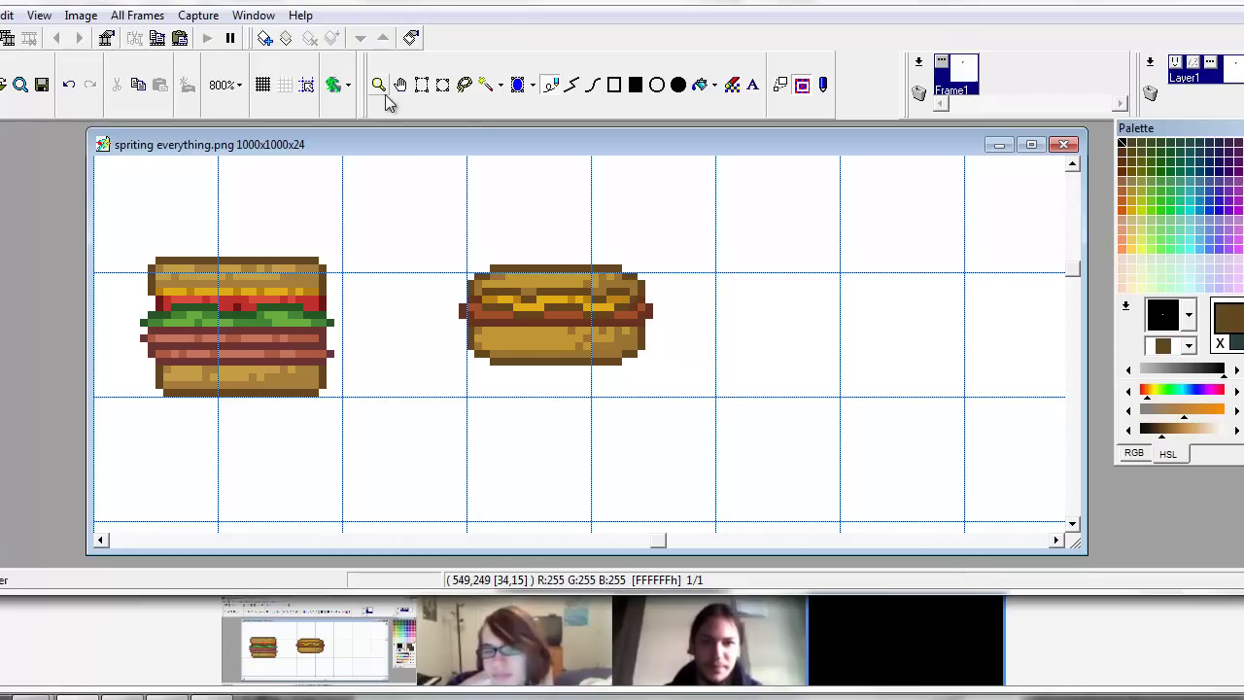
Hide the grid and examine the finished sprite beside the other food sprites and close up.
{"action": "left_click", "coordinate": [306, 86]}
{"action": "left_click", "coordinate": [323, 104]}
{"action": "left_click", "coordinate": [378, 85]}
{"action": "right_click", "coordinate": [610, 371]}
{"action": "right_click", "coordinate": [549, 352]}
{"action": "right_click", "coordinate": [614, 368]}
{"action": "scroll", "coordinate": [617, 372], "scroll_direction": "down", "scroll_amount": 1}
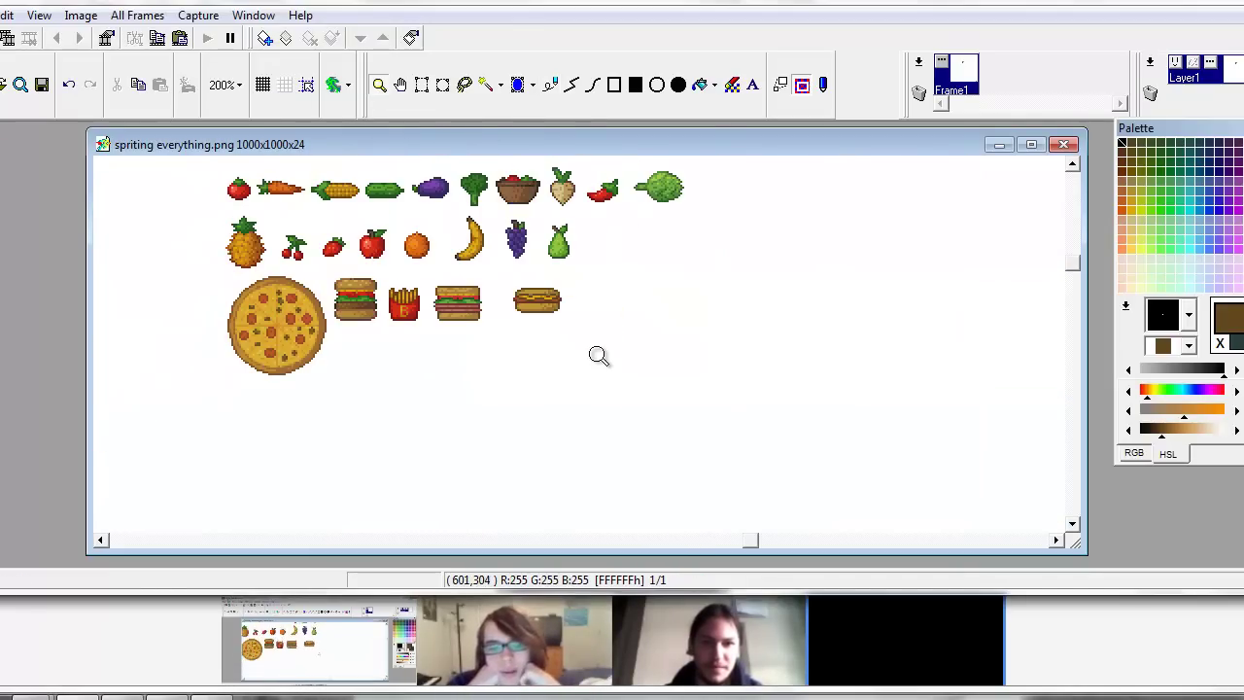
{"action": "scroll", "coordinate": [589, 347], "scroll_direction": "up", "scroll_amount": 4}
{"action": "scroll", "coordinate": [570, 363], "scroll_direction": "up", "scroll_amount": 4}
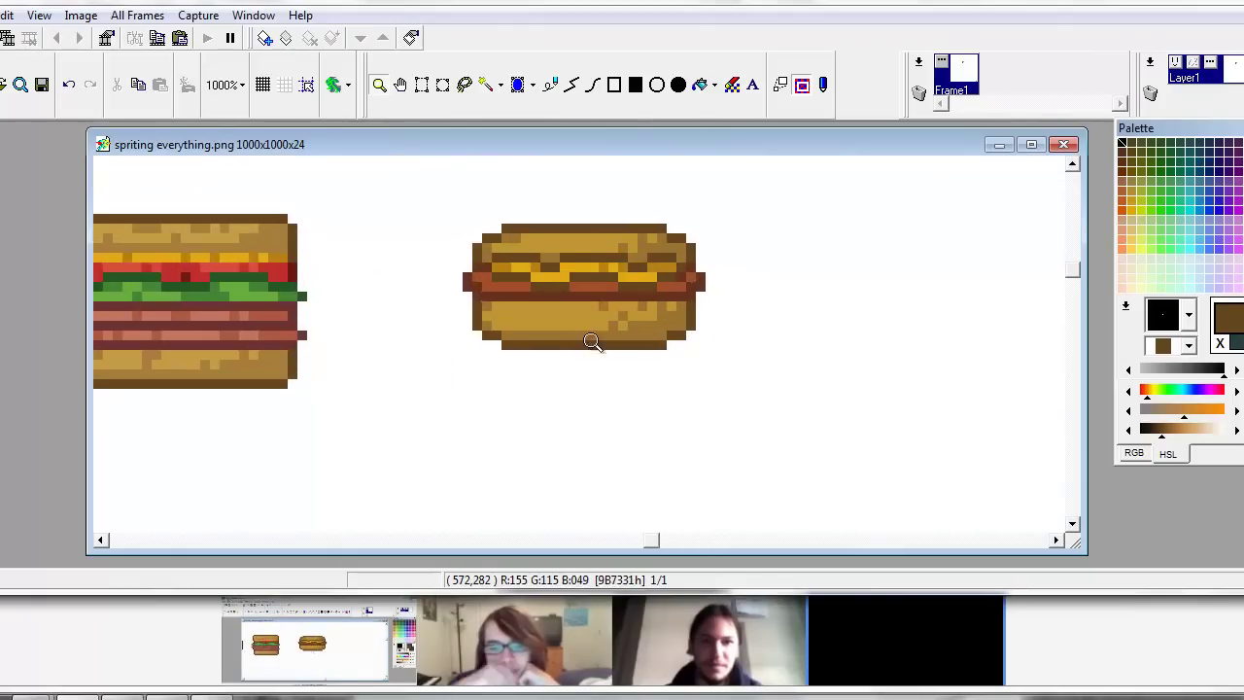
{"action": "scroll", "coordinate": [612, 339], "scroll_direction": "down", "scroll_amount": 3}
Add a small darker tan spot to the left part of the bottom bun and show the 16x16 grid again.
{"action": "left_click", "coordinate": [551, 84]}
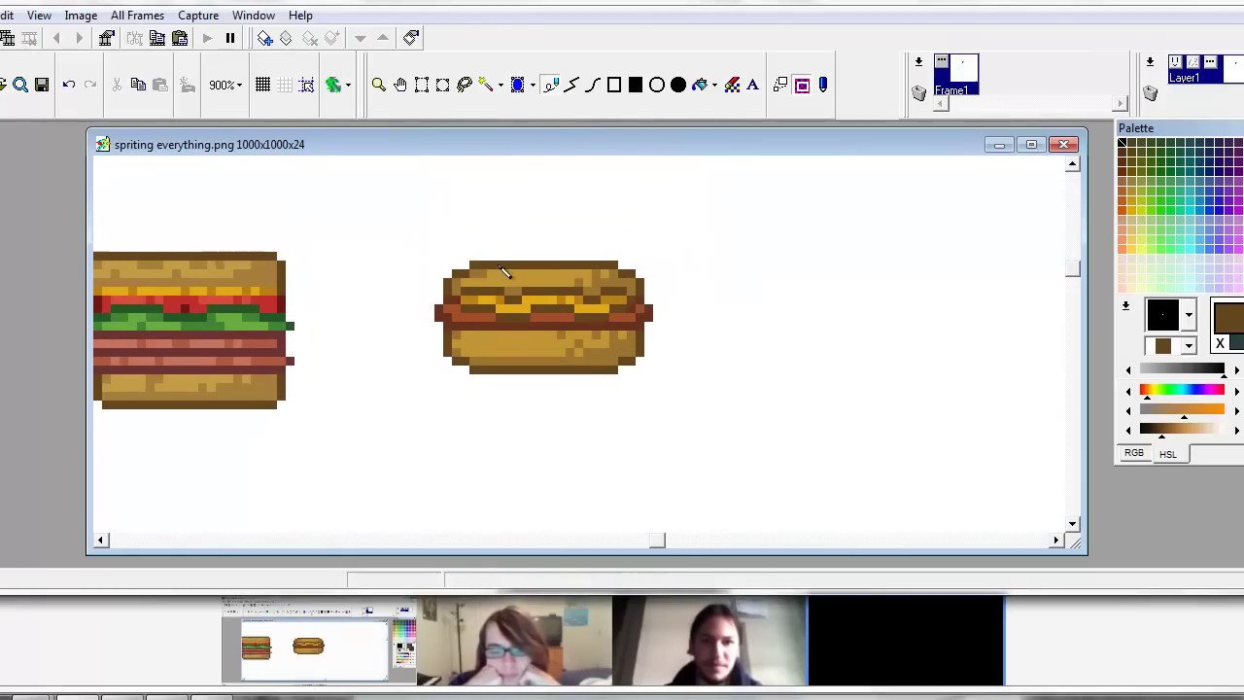
{"action": "left_click", "coordinate": [476, 355]}
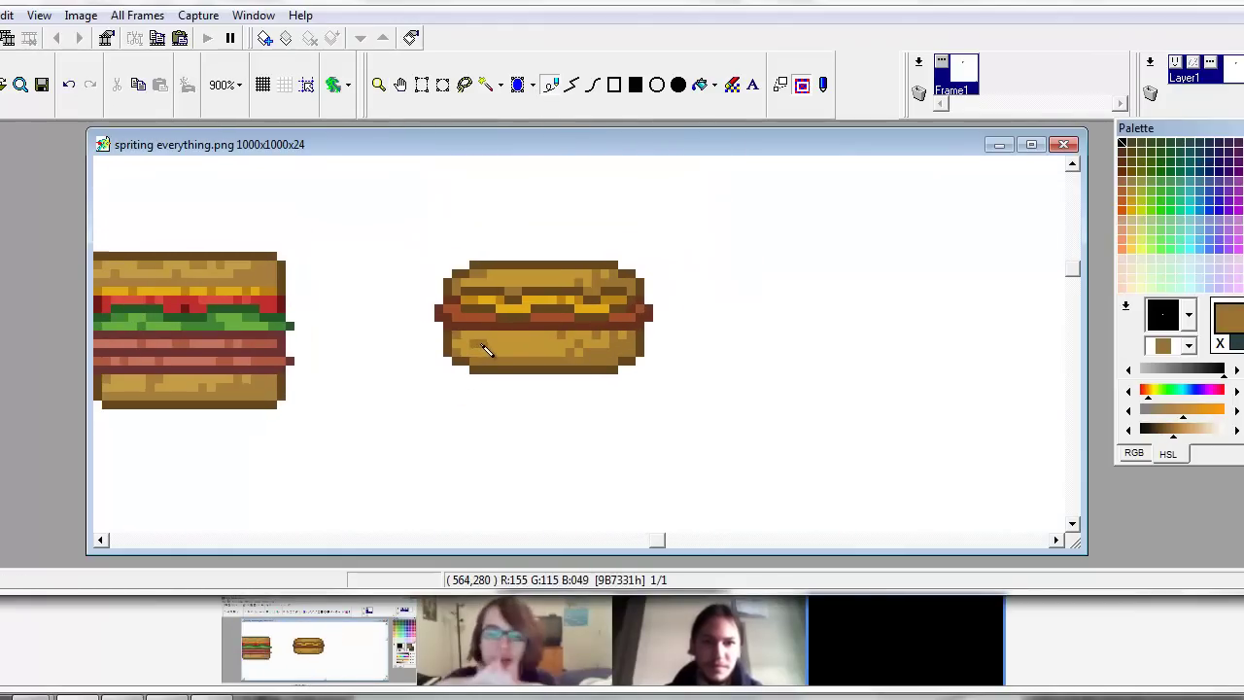
{"action": "left_click", "coordinate": [285, 85]}
{"action": "left_click", "coordinate": [321, 148]}
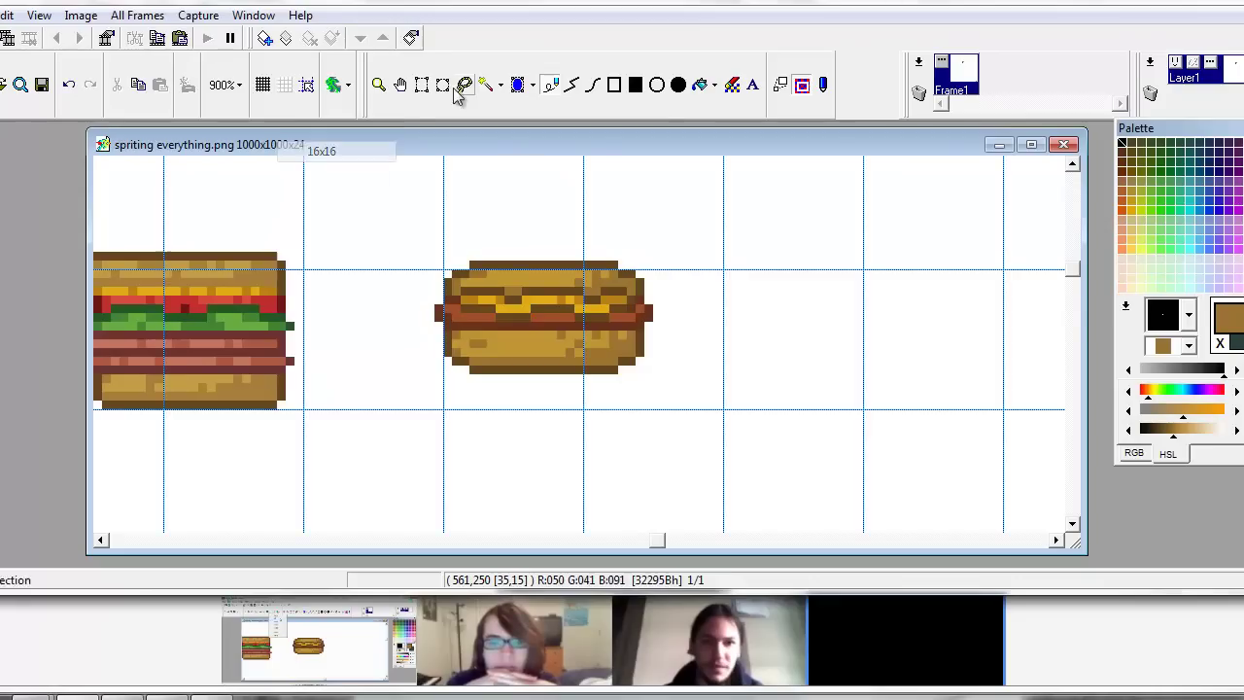
Examine the shaded bun sprite at different magnifications and bring the empty canvas to its right into view.
{"action": "left_click", "coordinate": [378, 84]}
{"action": "right_click", "coordinate": [619, 324]}
{"action": "left_click", "coordinate": [638, 340]}
{"action": "right_click", "coordinate": [641, 341]}
{"action": "left_click", "coordinate": [642, 339]}
{"action": "right_click", "coordinate": [642, 336]}
{"action": "left_click", "coordinate": [641, 332]}
{"action": "right_click", "coordinate": [621, 361]}
{"action": "left_click", "coordinate": [534, 362]}
Draw a slanted black oval outline in the empty area to the right of the bun sprite and clean up its stray pixels.
{"action": "left_click", "coordinate": [572, 86]}
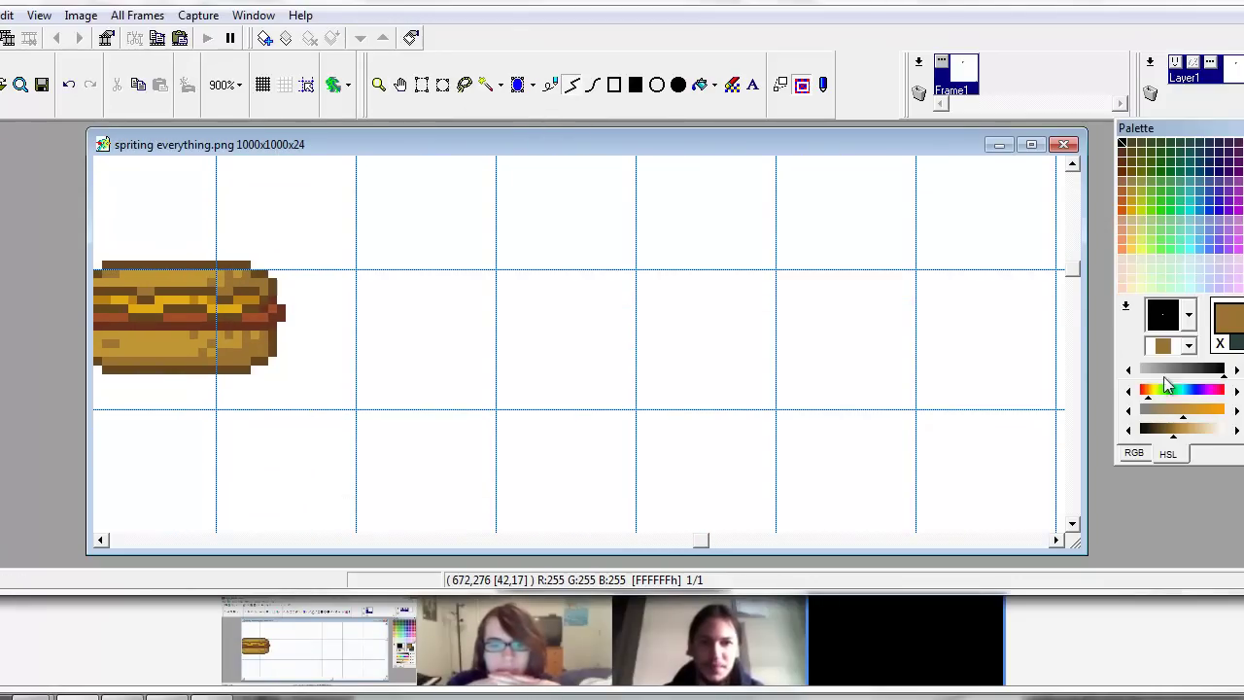
{"action": "left_click", "coordinate": [1145, 429]}
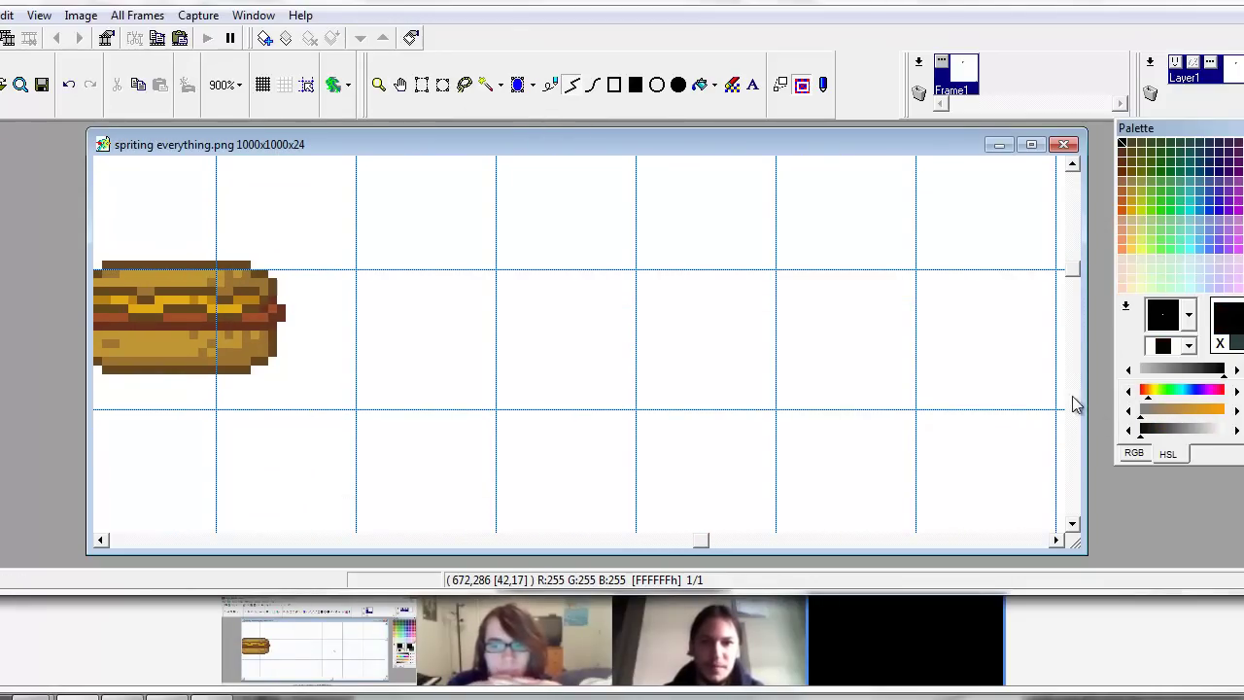
{"action": "left_click", "coordinate": [1168, 390]}
{"action": "mouse_move", "coordinate": [724, 330]}
{"action": "left_mouse_down"}
{"action": "mouse_move", "coordinate": [669, 331]}
{"action": "mouse_move", "coordinate": [675, 321]}
{"action": "mouse_move", "coordinate": [652, 333]}
{"action": "mouse_move", "coordinate": [632, 359]}
{"action": "mouse_move", "coordinate": [657, 406]}
{"action": "mouse_move", "coordinate": [644, 404]}
{"action": "mouse_move", "coordinate": [713, 414]}
{"action": "mouse_move", "coordinate": [753, 391]}
{"action": "mouse_move", "coordinate": [793, 349]}
{"action": "mouse_move", "coordinate": [750, 314]}
{"action": "mouse_move", "coordinate": [727, 323]}
{"action": "mouse_move", "coordinate": [746, 315]}
{"action": "left_mouse_up"}
{"action": "right_click", "coordinate": [656, 412]}
{"action": "left_click", "coordinate": [647, 404]}
{"action": "right_click", "coordinate": [762, 322]}
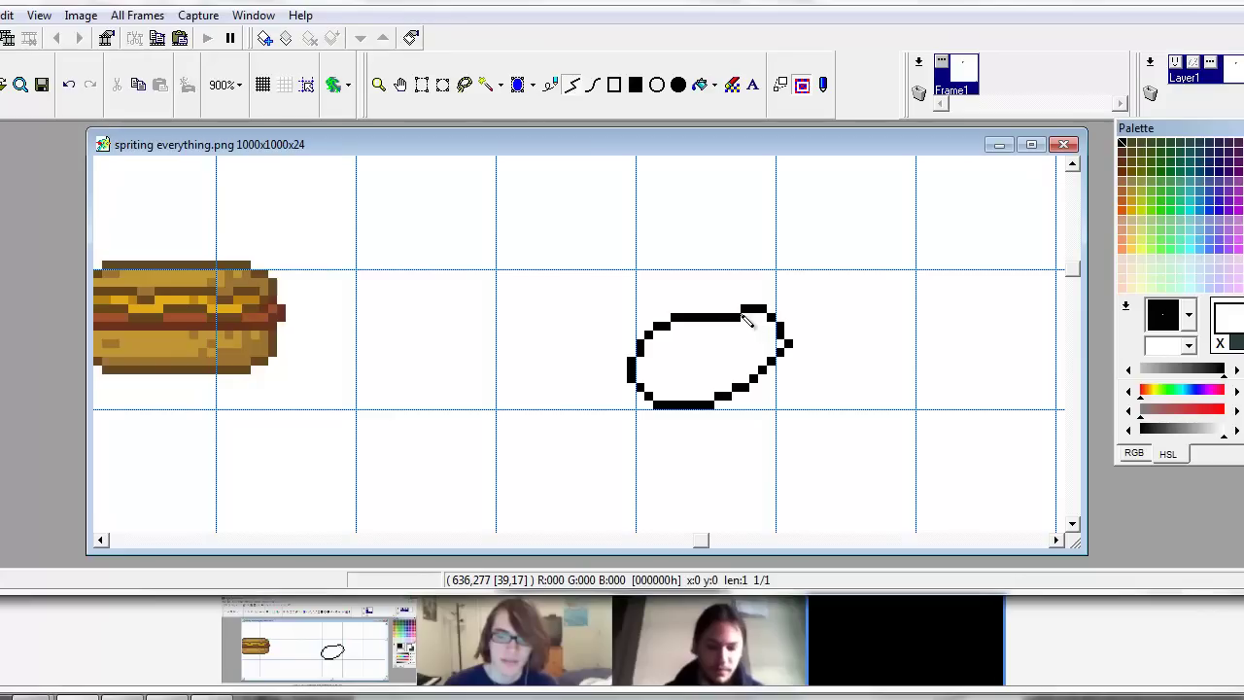
{"action": "right_click", "coordinate": [725, 317]}
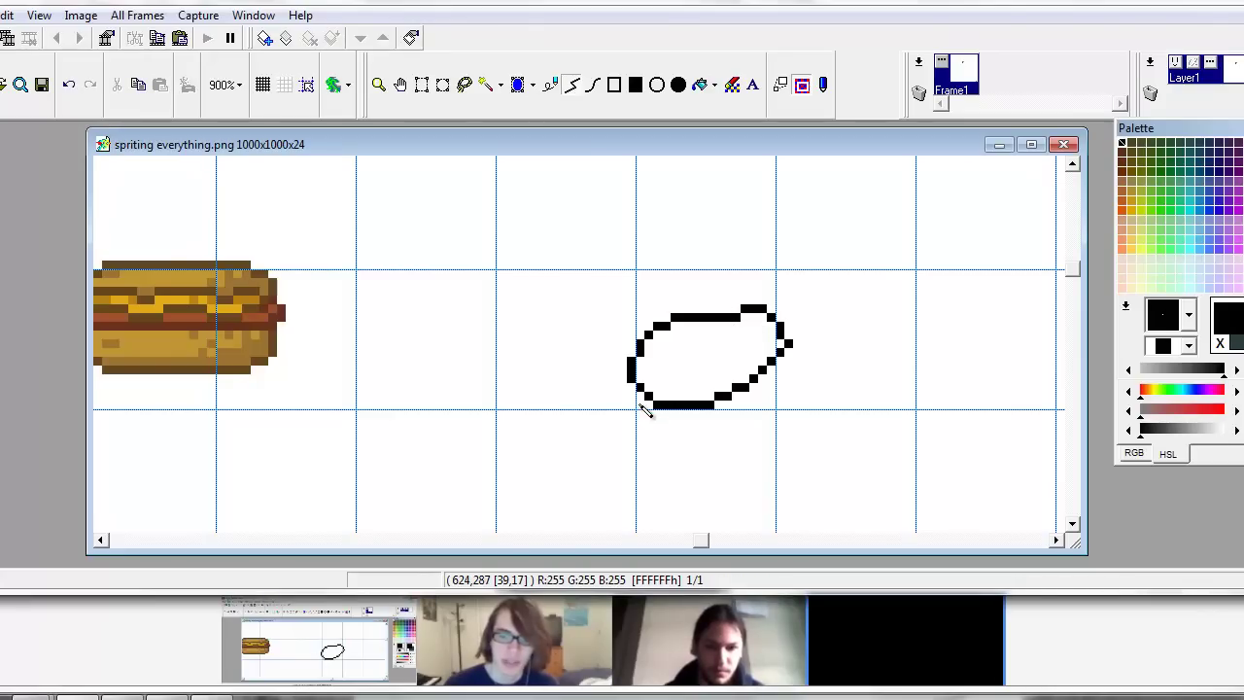
Draw a larger rounded black outline behind the slanted oval, extending to its upper left and meeting it at both ends.
{"action": "mouse_move", "coordinate": [642, 410]}
{"action": "left_mouse_down"}
{"action": "mouse_move", "coordinate": [569, 405]}
{"action": "mouse_move", "coordinate": [590, 414]}
{"action": "mouse_move", "coordinate": [541, 389]}
{"action": "mouse_move", "coordinate": [540, 303]}
{"action": "mouse_move", "coordinate": [590, 275]}
{"action": "mouse_move", "coordinate": [744, 259]}
{"action": "mouse_move", "coordinate": [744, 282]}
{"action": "mouse_move", "coordinate": [769, 312]}
{"action": "left_mouse_up"}
{"action": "key", "text": "ctrl+z"}
{"action": "left_click", "coordinate": [552, 396]}
{"action": "left_click", "coordinate": [542, 389]}
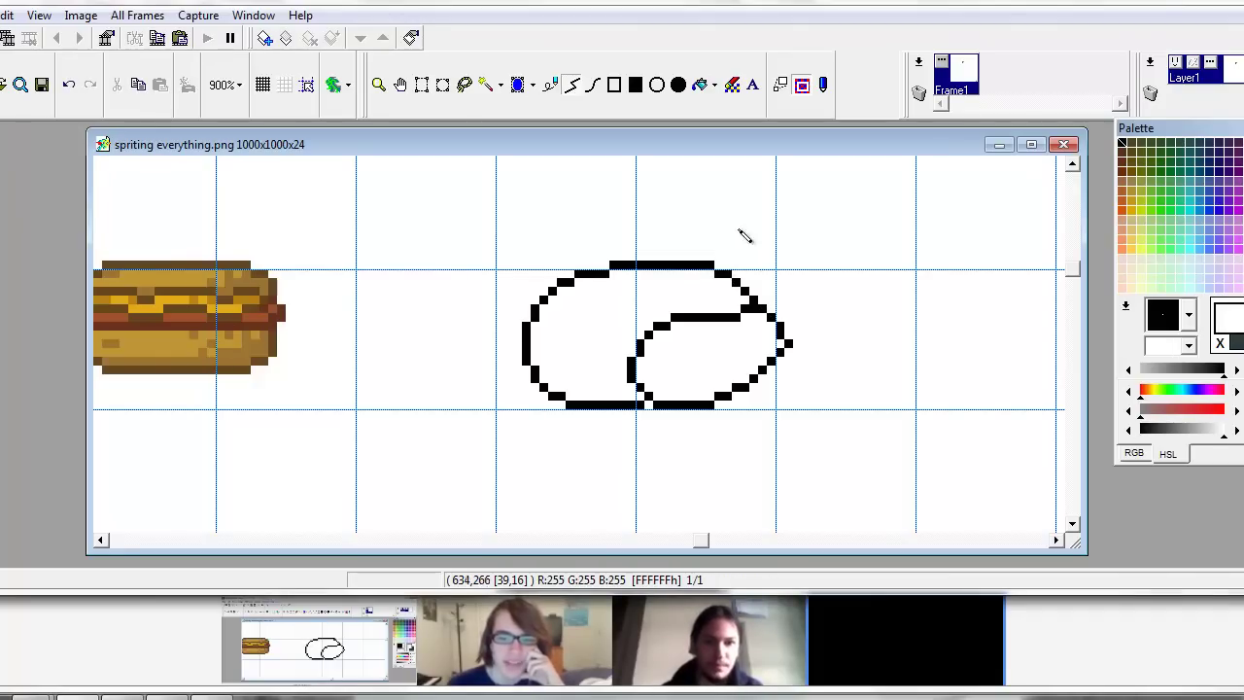
Draw a black leg-bone outline extending diagonally up and right from the drumstick's narrow end, closing it with a knobbed tip.
{"action": "mouse_move", "coordinate": [770, 314]}
{"action": "left_mouse_down"}
{"action": "mouse_move", "coordinate": [825, 270]}
{"action": "mouse_move", "coordinate": [781, 313]}
{"action": "mouse_move", "coordinate": [811, 285]}
{"action": "mouse_move", "coordinate": [834, 287]}
{"action": "mouse_move", "coordinate": [844, 266]}
{"action": "left_mouse_up"}
{"action": "key", "text": "ctrl+z"}
{"action": "right_click", "coordinate": [773, 316]}
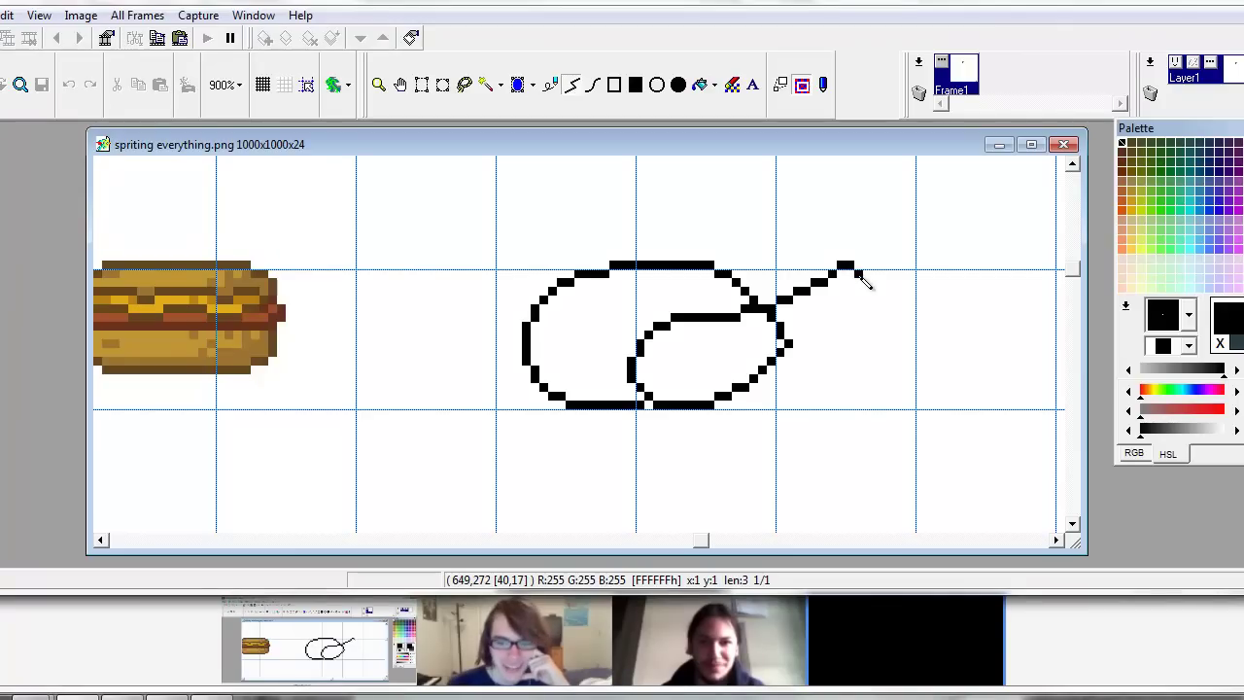
{"action": "mouse_move", "coordinate": [856, 276]}
{"action": "left_mouse_down"}
{"action": "mouse_move", "coordinate": [853, 322]}
{"action": "mouse_move", "coordinate": [786, 335]}
{"action": "mouse_move", "coordinate": [833, 316]}
{"action": "mouse_move", "coordinate": [797, 342]}
{"action": "mouse_move", "coordinate": [824, 317]}
{"action": "mouse_move", "coordinate": [788, 343]}
{"action": "mouse_move", "coordinate": [829, 311]}
{"action": "mouse_move", "coordinate": [841, 318]}
{"action": "left_mouse_up"}
{"action": "left_click", "coordinate": [830, 311]}
{"action": "right_click", "coordinate": [805, 310]}
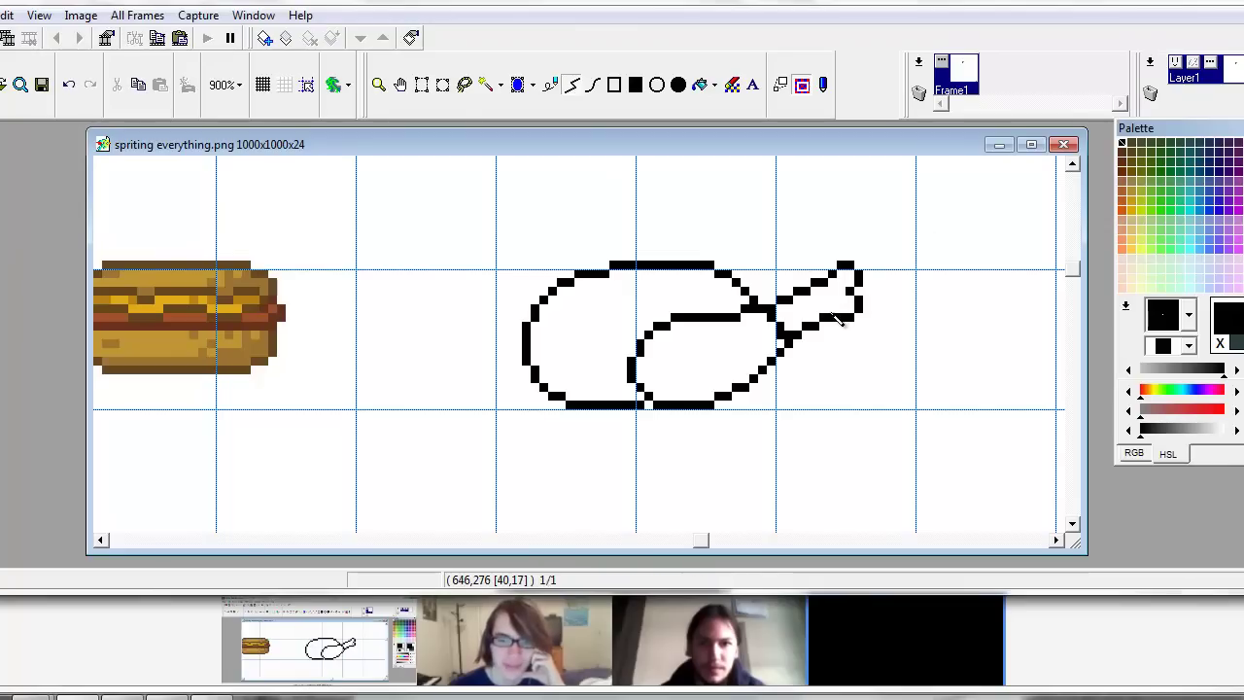
{"action": "right_click", "coordinate": [855, 335]}
{"action": "left_click", "coordinate": [833, 318]}
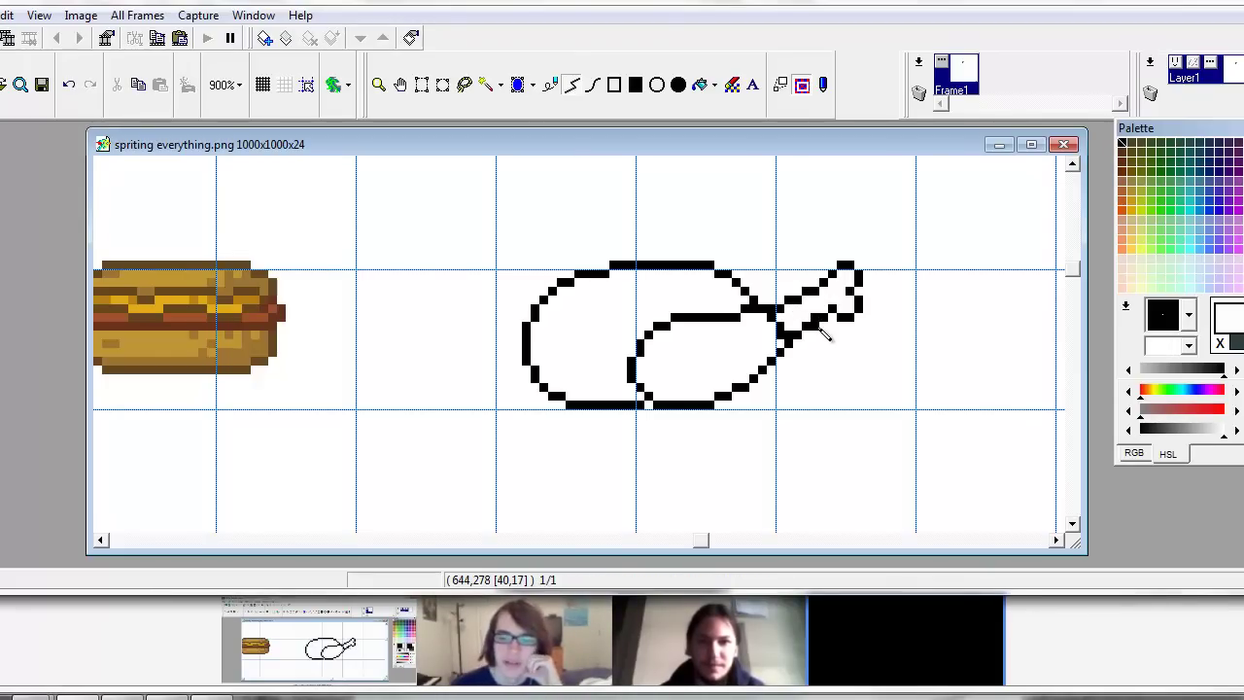
Move the bone's knobbed tip one pixel left to shorten the bone, and tidy the pixels where it rejoins the shaft.
{"action": "left_click", "coordinate": [422, 84]}
{"action": "left_click_drag", "start_coordinate": [829, 217], "coordinate": [911, 364]}
{"action": "key", "text": "Left"}
{"action": "left_click", "coordinate": [878, 388]}
{"action": "left_click", "coordinate": [551, 84]}
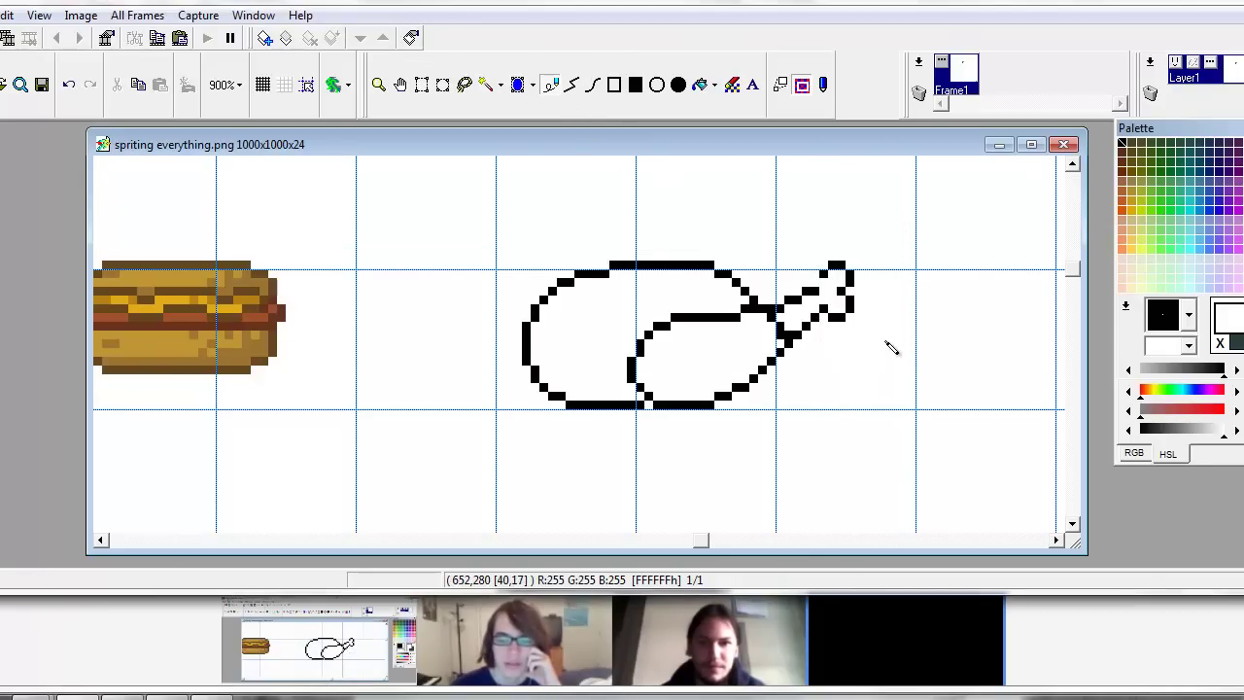
{"action": "right_click", "coordinate": [828, 313]}
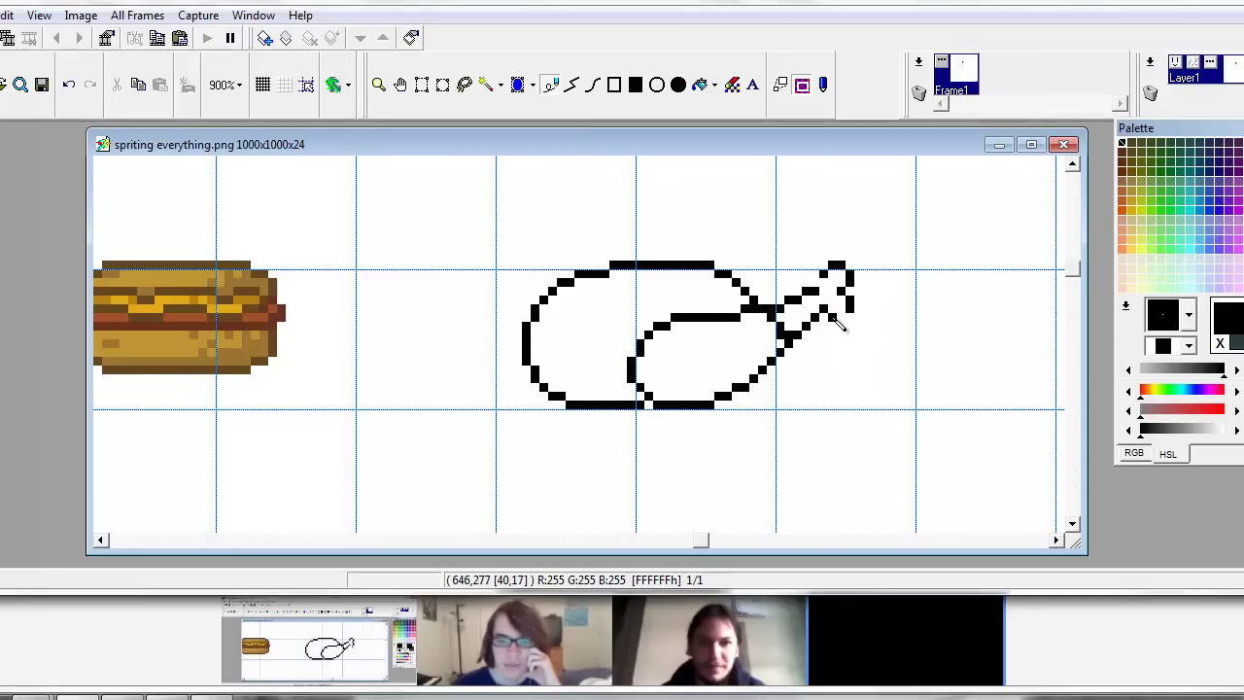
Reshape the upper lobe of the bone's knob into a small rounded bump with a notch beneath it.
{"action": "mouse_move", "coordinate": [862, 301]}
{"action": "left_mouse_down"}
{"action": "mouse_move", "coordinate": [893, 347]}
{"action": "mouse_move", "coordinate": [844, 272]}
{"action": "mouse_move", "coordinate": [824, 285]}
{"action": "mouse_move", "coordinate": [819, 268]}
{"action": "mouse_move", "coordinate": [850, 275]}
{"action": "left_mouse_up"}
{"action": "key", "text": "ctrl+z"}
{"action": "right_click", "coordinate": [840, 282]}
{"action": "left_click", "coordinate": [841, 264]}
{"action": "right_click", "coordinate": [832, 266]}
{"action": "left_click", "coordinate": [841, 283]}
{"action": "left_click", "coordinate": [850, 290]}
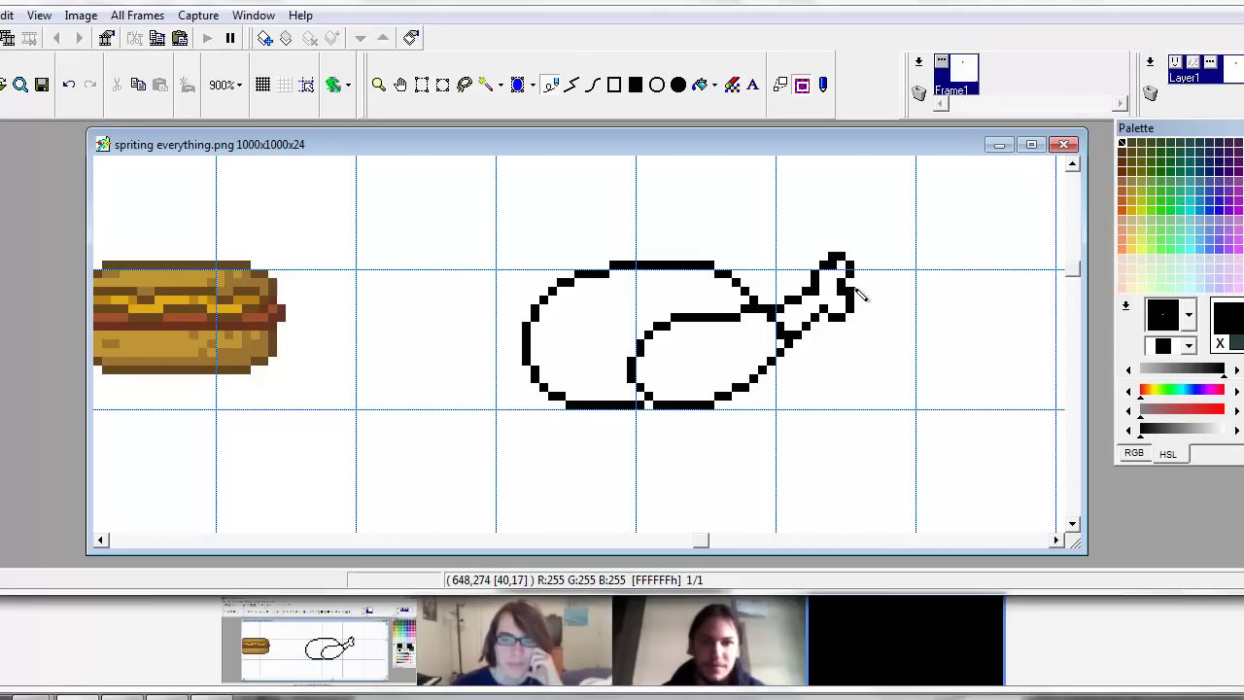
{"action": "right_click", "coordinate": [852, 291]}
{"action": "left_click", "coordinate": [842, 291]}
{"action": "left_click", "coordinate": [834, 265]}
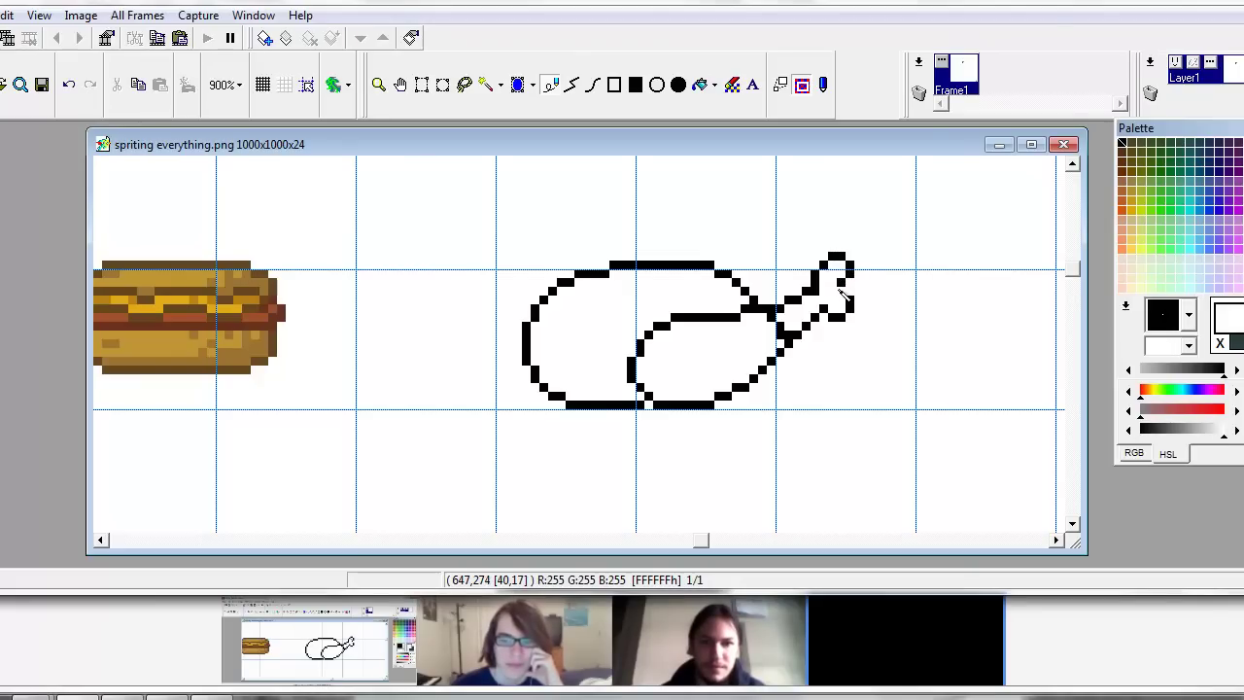
Round off the lower lobe of the bone's knob and clean up the pixels joining it to the shaft.
{"action": "left_click", "coordinate": [841, 317]}
{"action": "left_click_drag", "start_coordinate": [851, 309], "coordinate": [853, 278]}
{"action": "right_click", "coordinate": [826, 309]}
{"action": "left_click", "coordinate": [833, 310]}
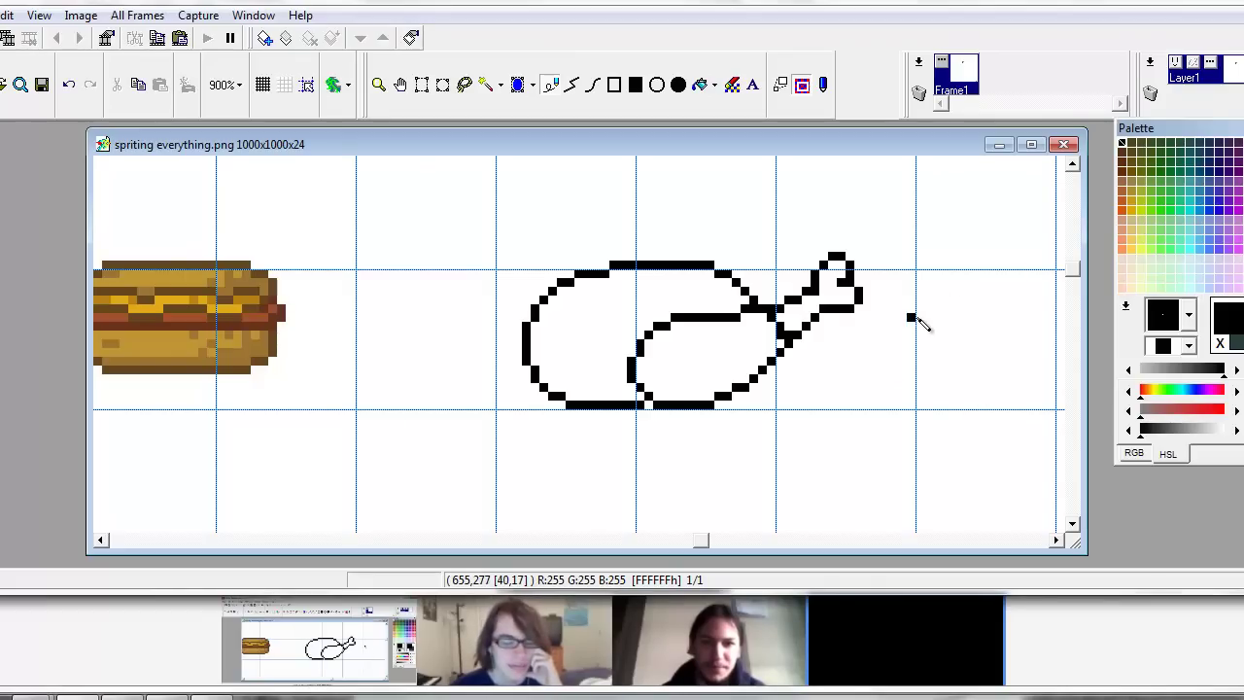
Smooth the black outline pixels where the body and drumstick curves converge at the base of the bone.
{"action": "left_click", "coordinate": [736, 309]}
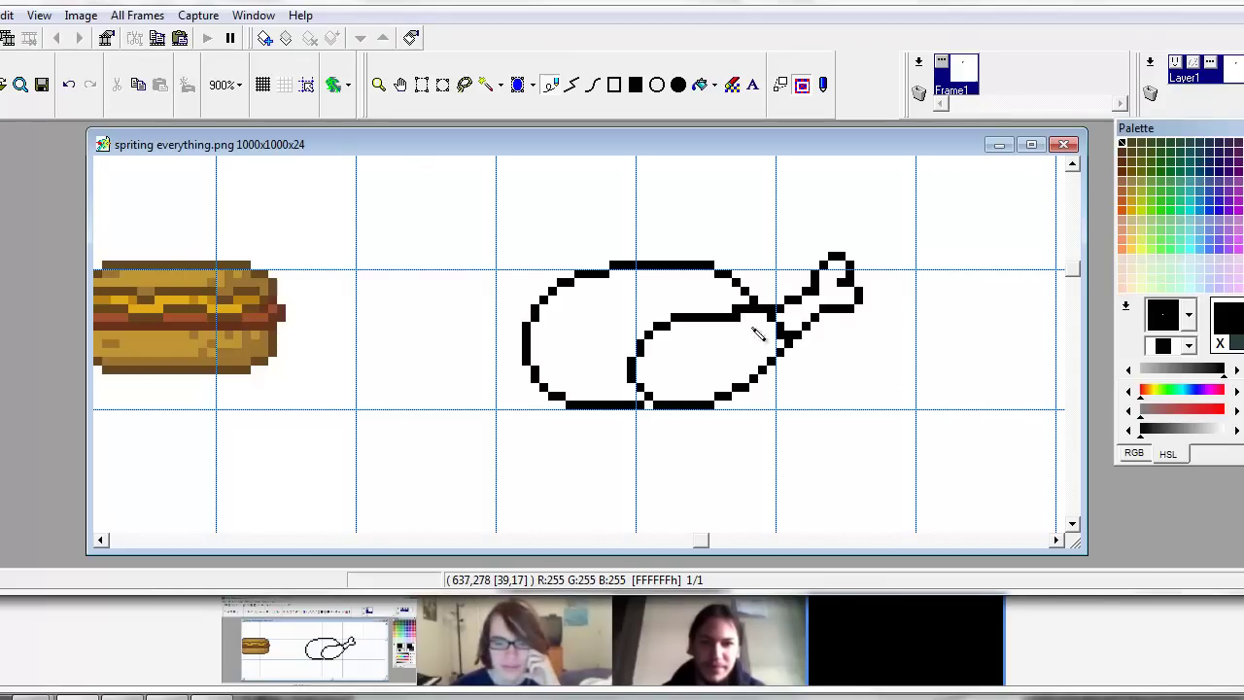
{"action": "right_click", "coordinate": [754, 326]}
{"action": "left_click", "coordinate": [736, 317]}
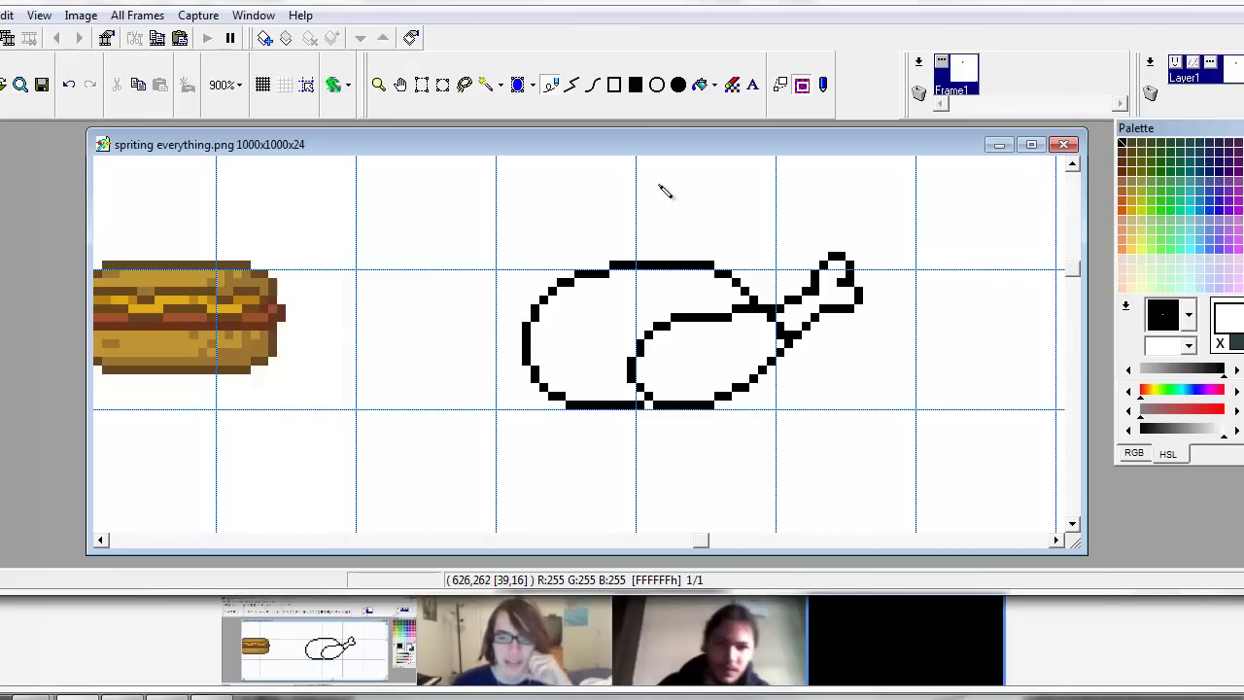
{"action": "right_click", "coordinate": [752, 301]}
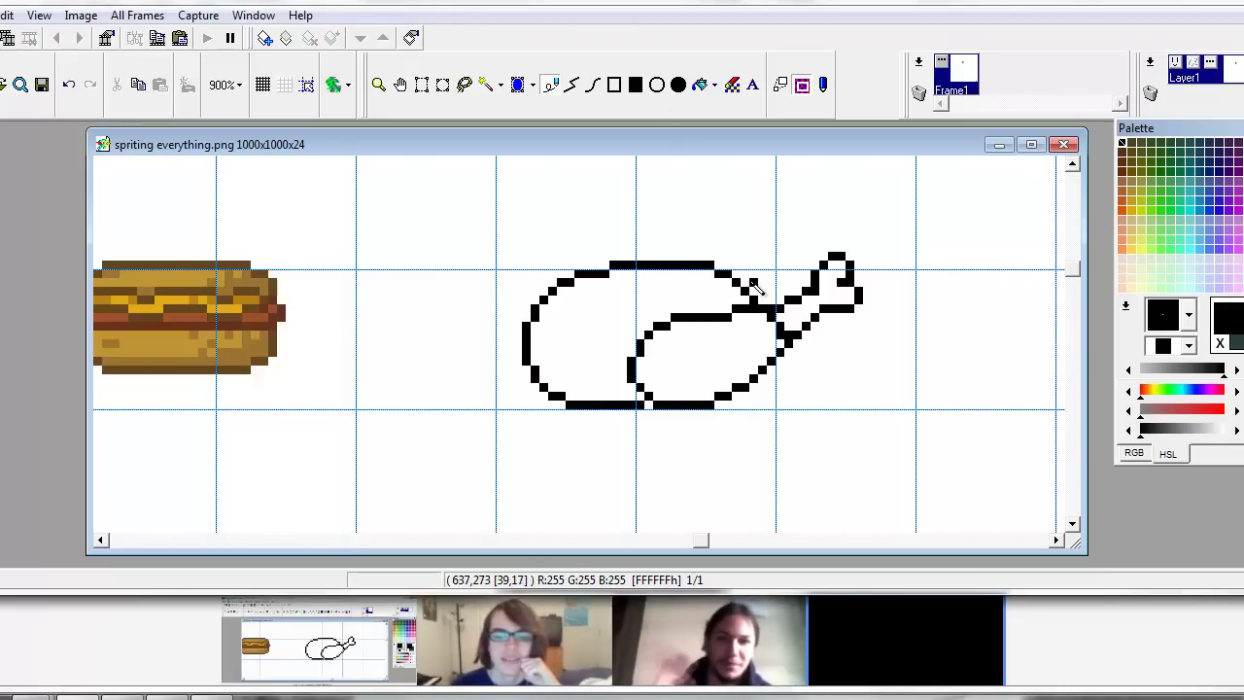
{"action": "left_click_drag", "start_coordinate": [753, 291], "coordinate": [771, 300]}
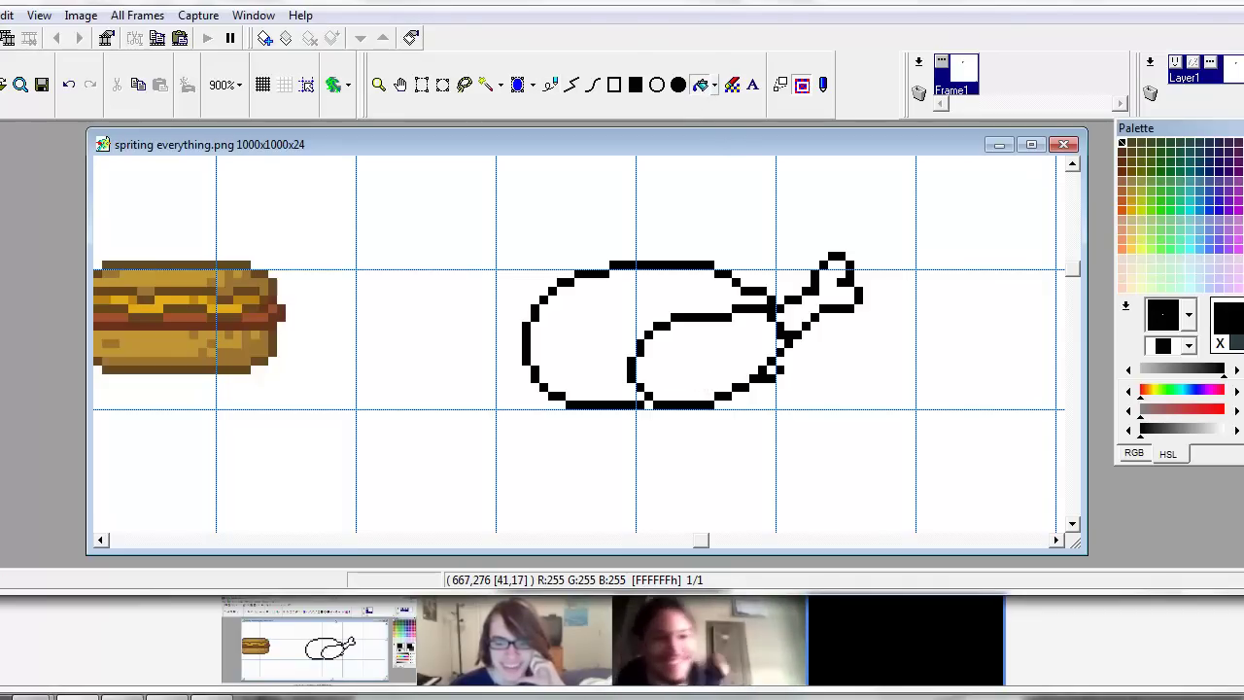
Mix an orange-brown (RGB 183, 122, 42) and fill the turkey's body and drumstick with it.
{"action": "left_click_drag", "start_coordinate": [1171, 427], "coordinate": [1146, 394]}
{"action": "left_click_drag", "start_coordinate": [1178, 433], "coordinate": [1169, 437]}
{"action": "left_click", "coordinate": [1161, 430]}
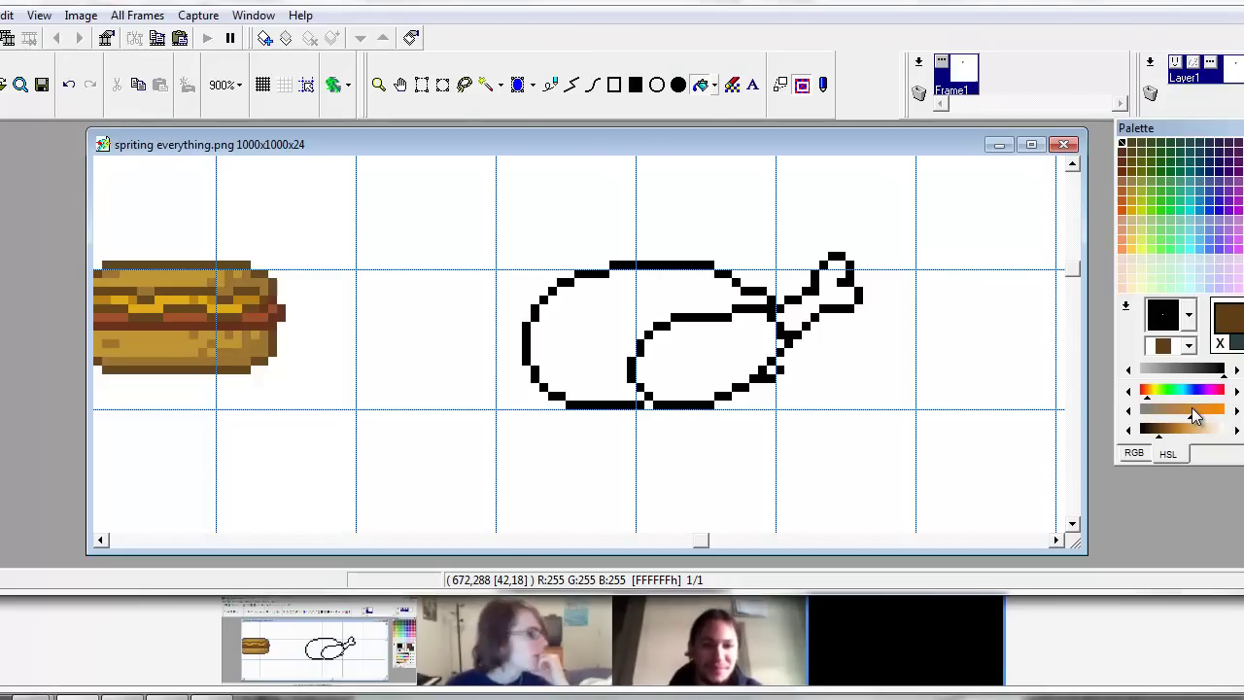
{"action": "left_click_drag", "start_coordinate": [1180, 428], "coordinate": [1172, 432]}
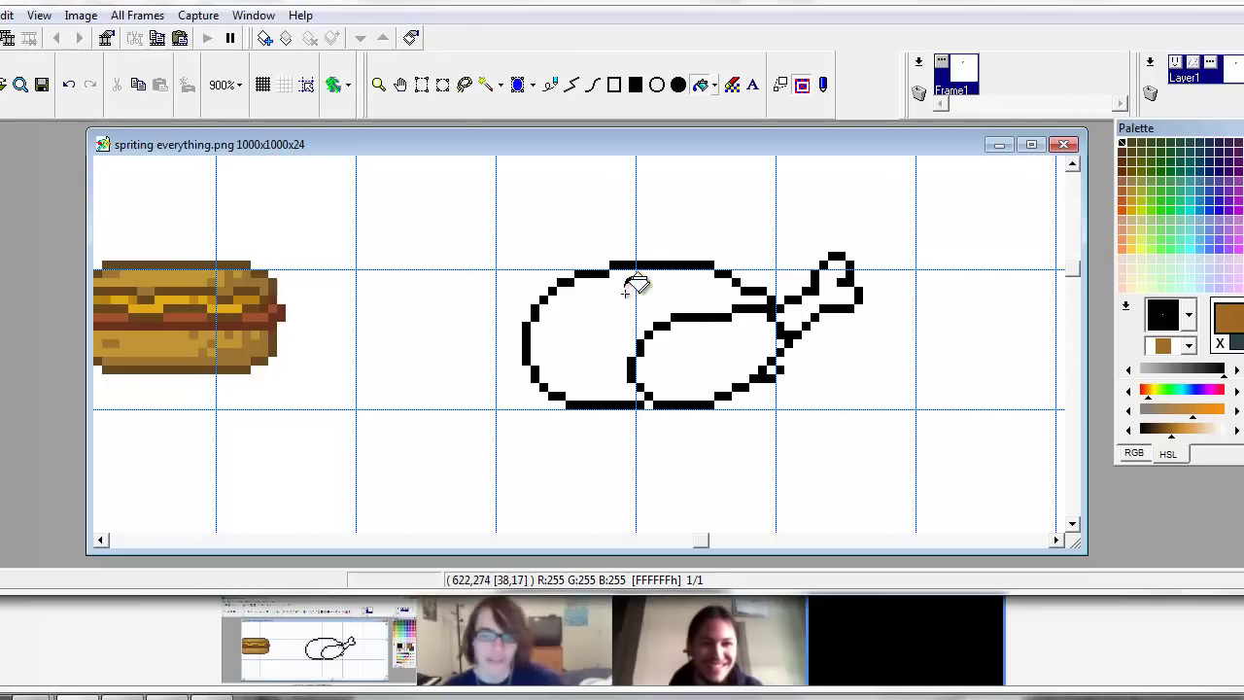
{"action": "left_click", "coordinate": [680, 310]}
{"action": "key", "text": "ctrl+z"}
{"action": "left_click", "coordinate": [1174, 436]}
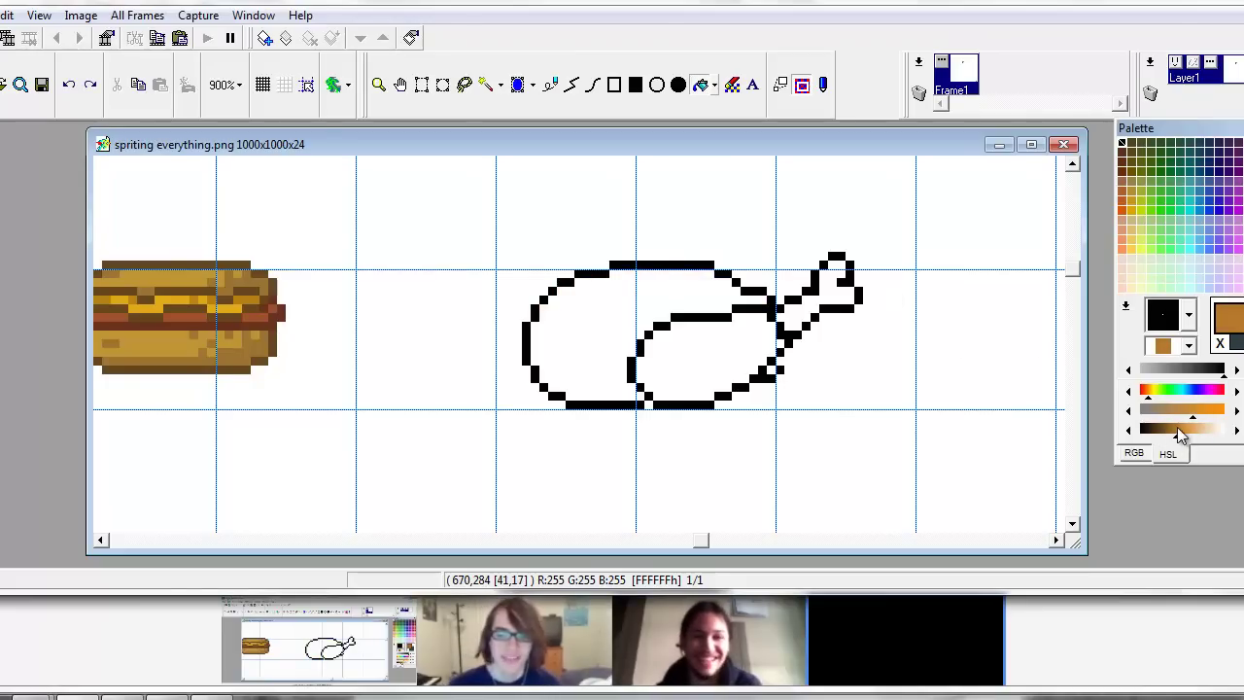
{"action": "left_click", "coordinate": [676, 278]}
{"action": "left_click", "coordinate": [698, 357]}
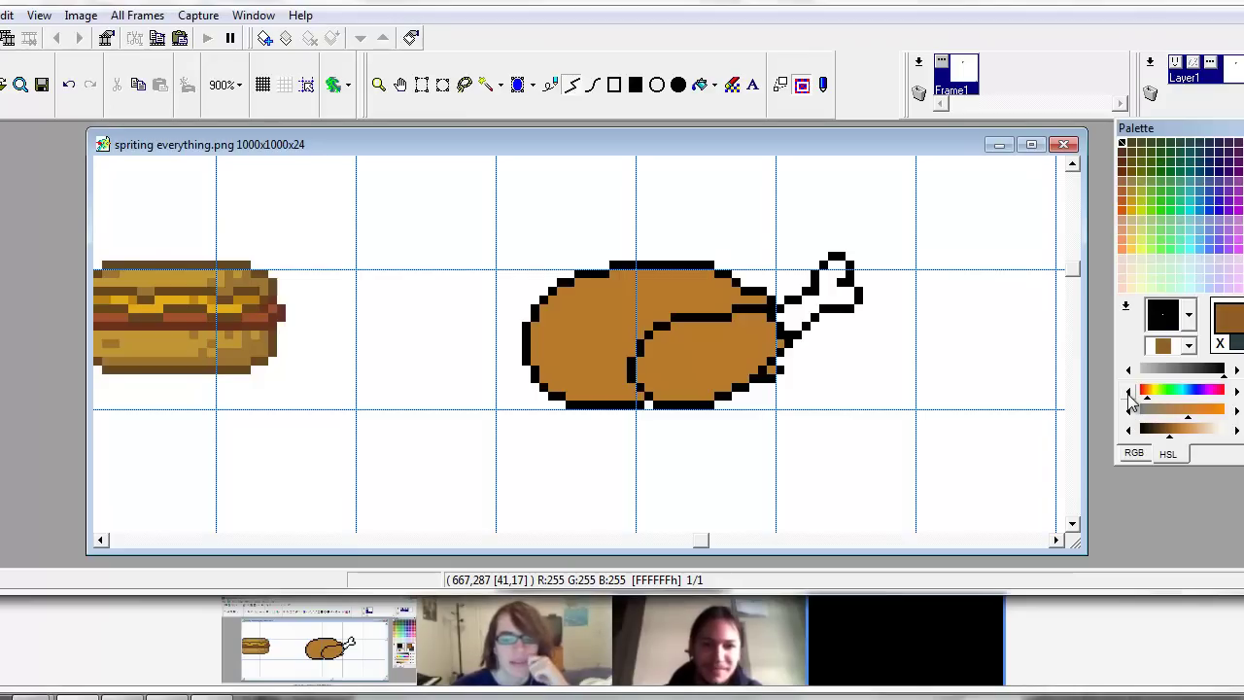
Draw a darker brown (RGB 145, 88, 39) shadow line along the drumstick's lower-right edge up to its narrow end.
{"action": "mouse_move", "coordinate": [657, 397]}
{"action": "left_mouse_down"}
{"action": "mouse_move", "coordinate": [744, 379]}
{"action": "mouse_move", "coordinate": [768, 349]}
{"action": "mouse_move", "coordinate": [764, 319]}
{"action": "left_mouse_up"}
{"action": "right_click", "coordinate": [754, 318]}
{"action": "right_click", "coordinate": [764, 336]}
{"action": "left_click", "coordinate": [738, 320]}
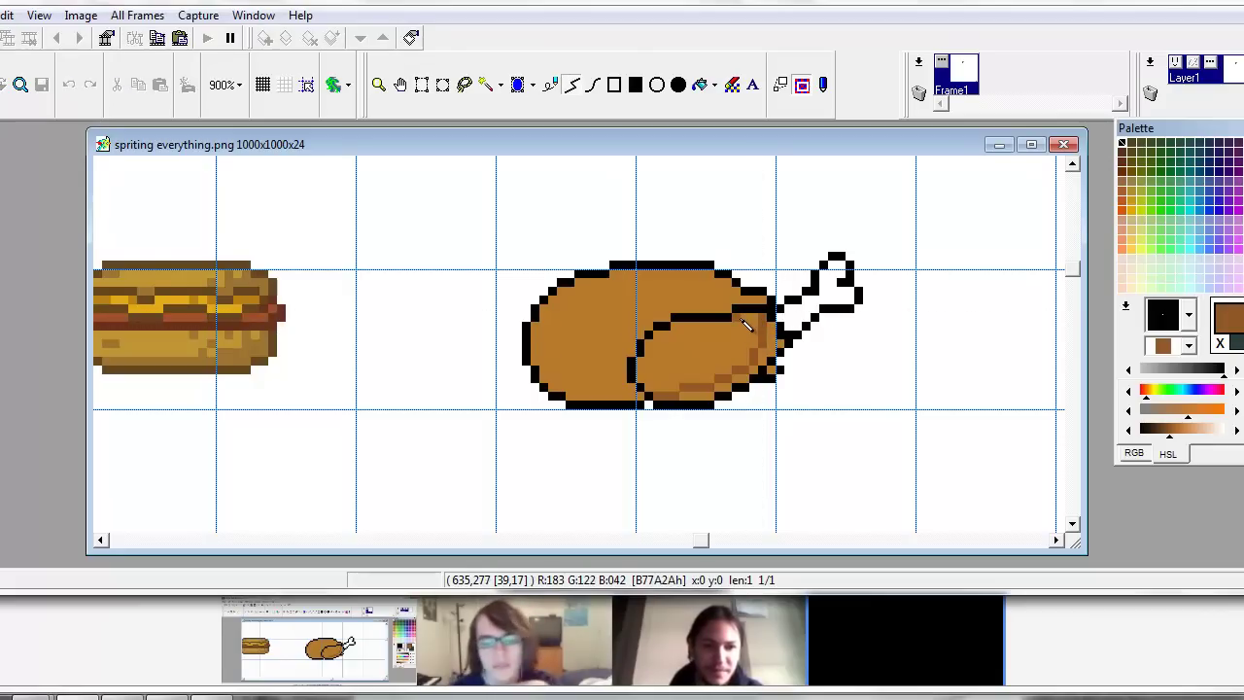
Shade the drumstick's upper-left edge with darker brown pixels and fill in the shadow along its lower-right edge.
{"action": "left_click_drag", "start_coordinate": [675, 328], "coordinate": [641, 378]}
{"action": "left_click", "coordinate": [657, 335]}
{"action": "left_click", "coordinate": [648, 343]}
{"action": "left_click", "coordinate": [650, 387]}
{"action": "right_click", "coordinate": [648, 370]}
{"action": "right_click", "coordinate": [643, 380]}
{"action": "left_click", "coordinate": [700, 85]}
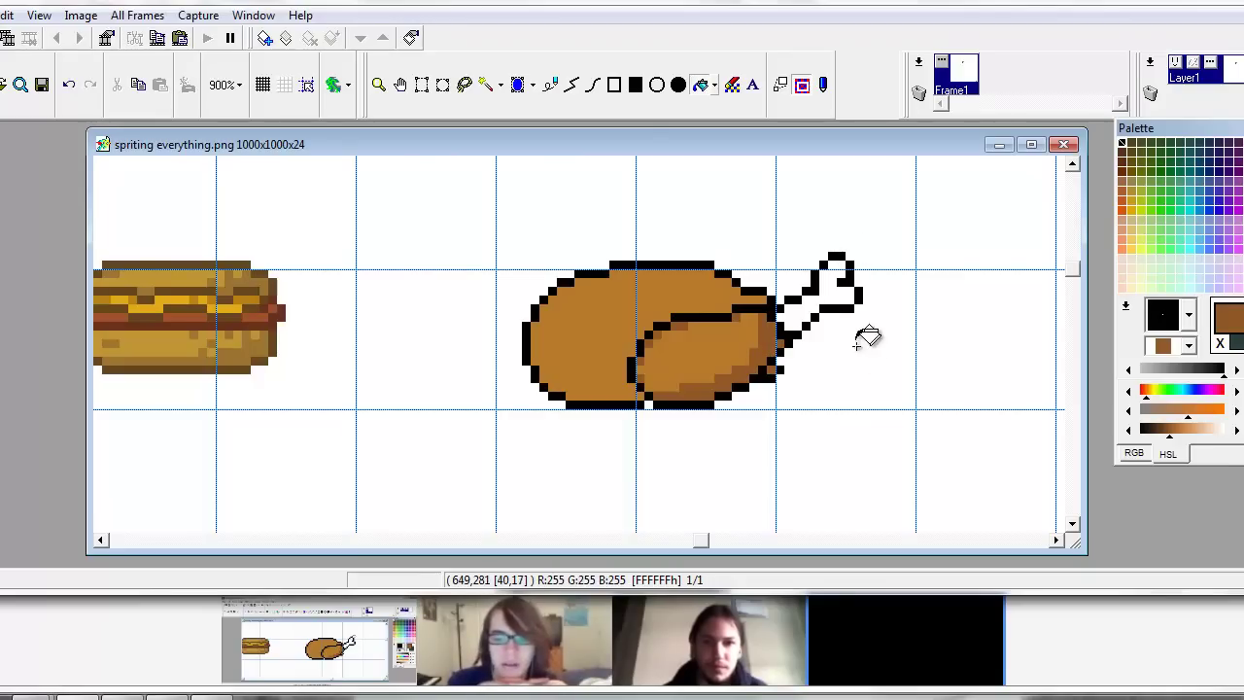
Erase the small bump outside the drumstick's lower-right outline and dot darker brown speckles inside the drumstick's shaded side.
{"action": "left_click", "coordinate": [551, 85]}
{"action": "right_click", "coordinate": [782, 393]}
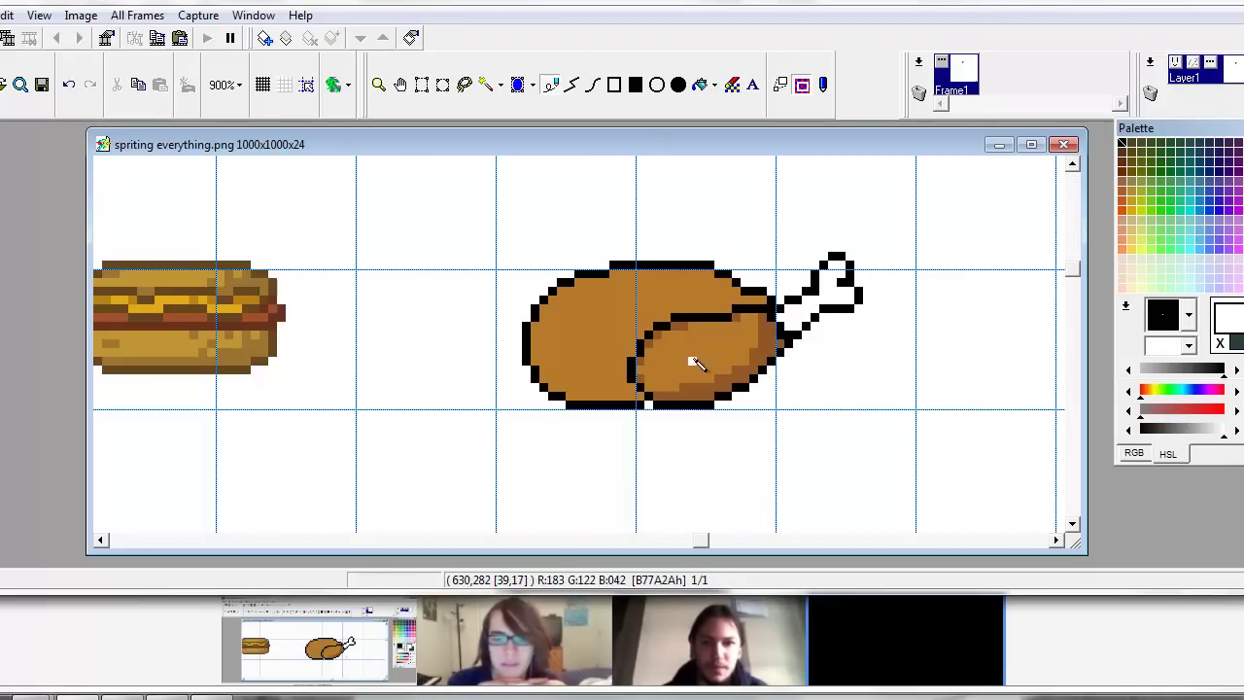
{"action": "right_click", "coordinate": [762, 344]}
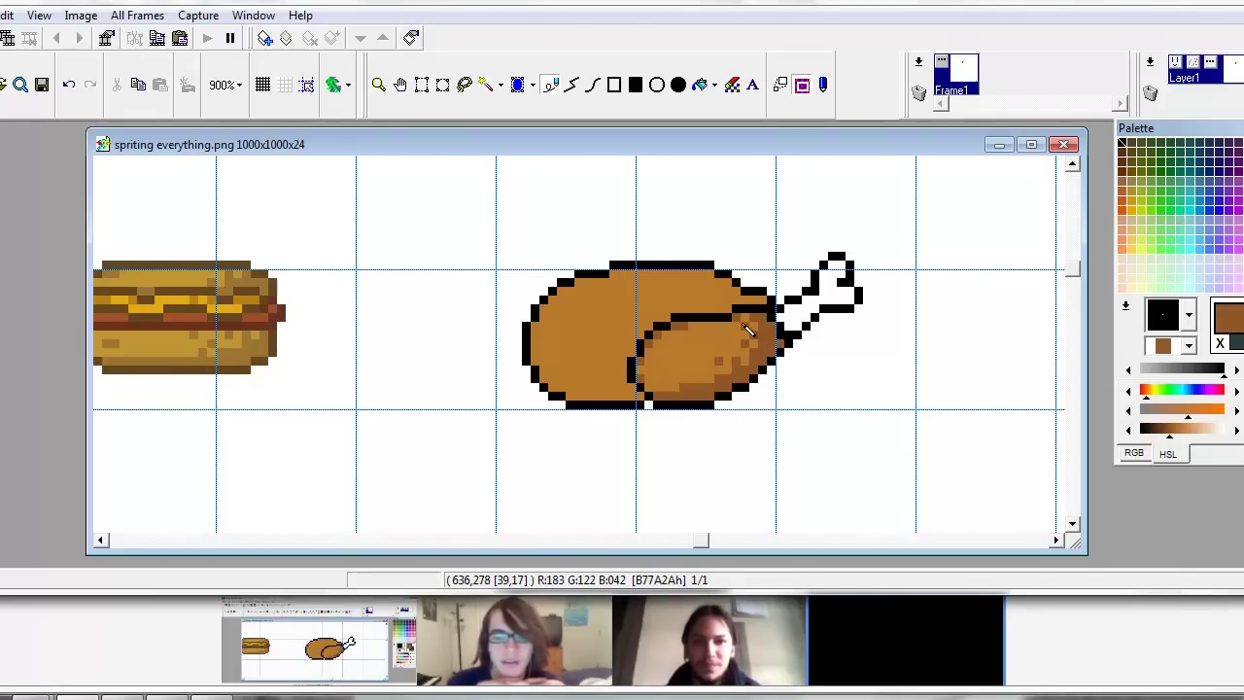
Shade the body's bottom and upper-right edges in darker brown and scatter matching speckles across the body.
{"action": "key", "text": "ctrl+z"}
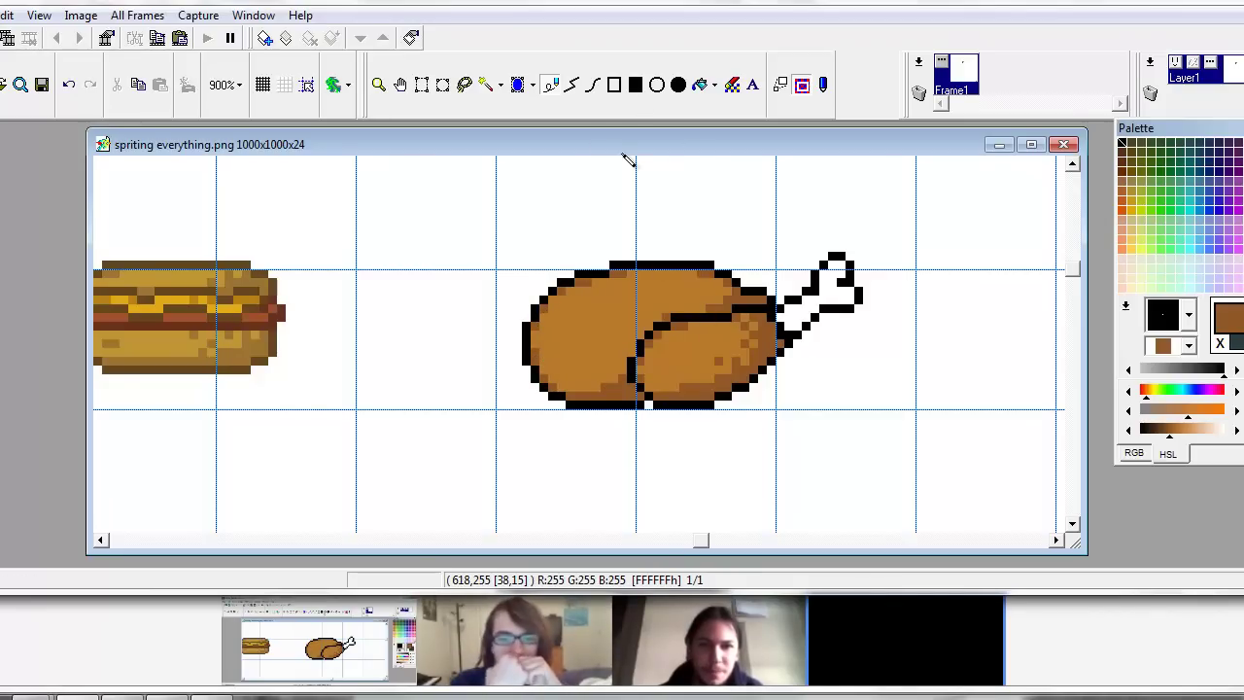
{"action": "key", "text": "ctrl+z"}
{"action": "left_click_drag", "start_coordinate": [661, 325], "coordinate": [684, 311]}
{"action": "left_click", "coordinate": [686, 310]}
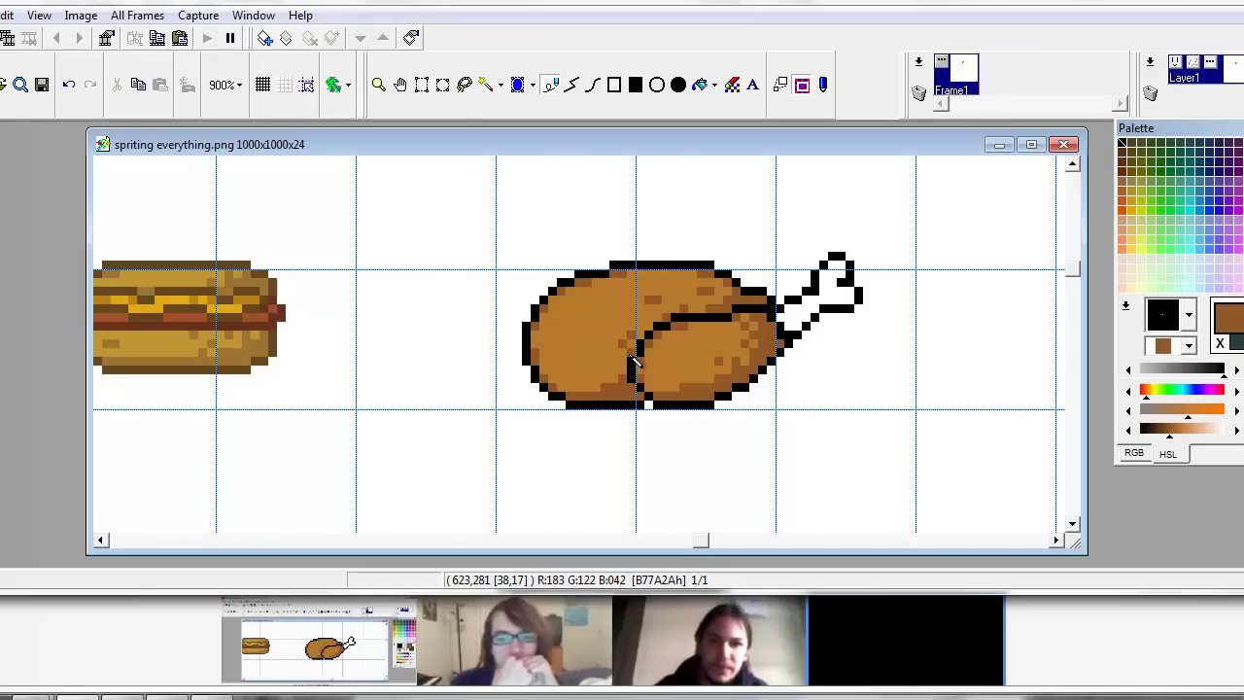
{"action": "key", "text": "ctrl+z"}
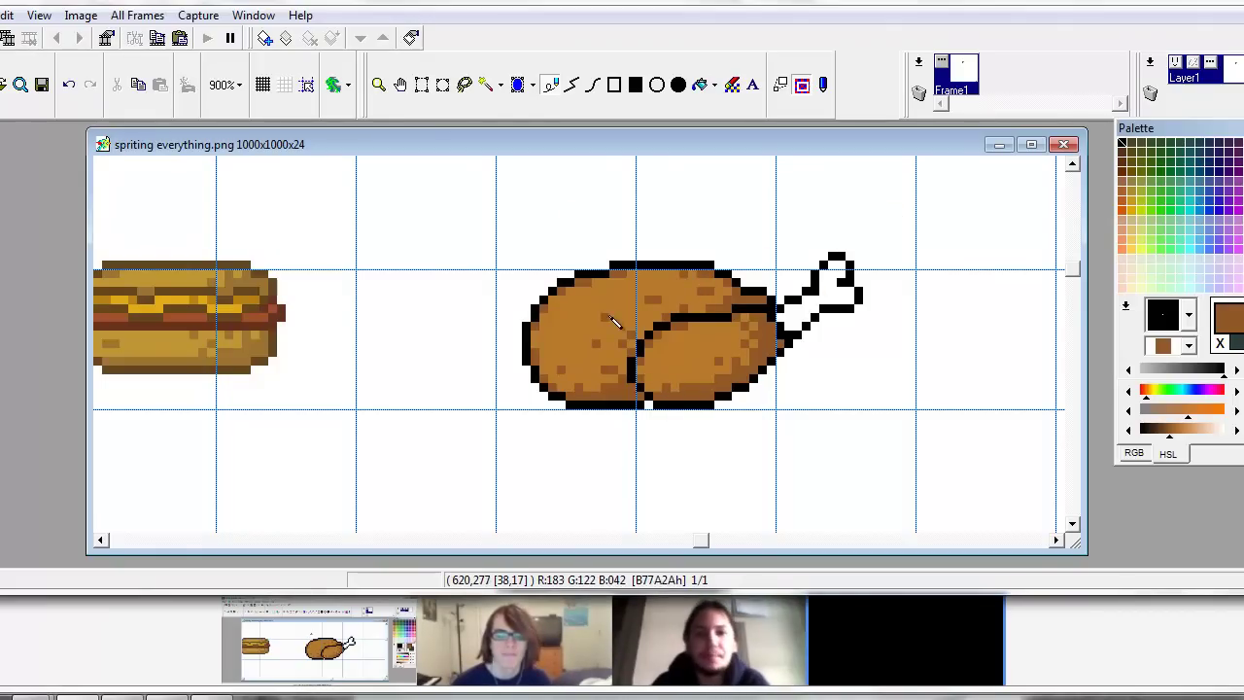
Mix a lighter orange (RGB 210, 148, 55) and fill a highlight area on the body's upper left, with a few lighter speckles around it.
{"action": "left_click", "coordinate": [1185, 435]}
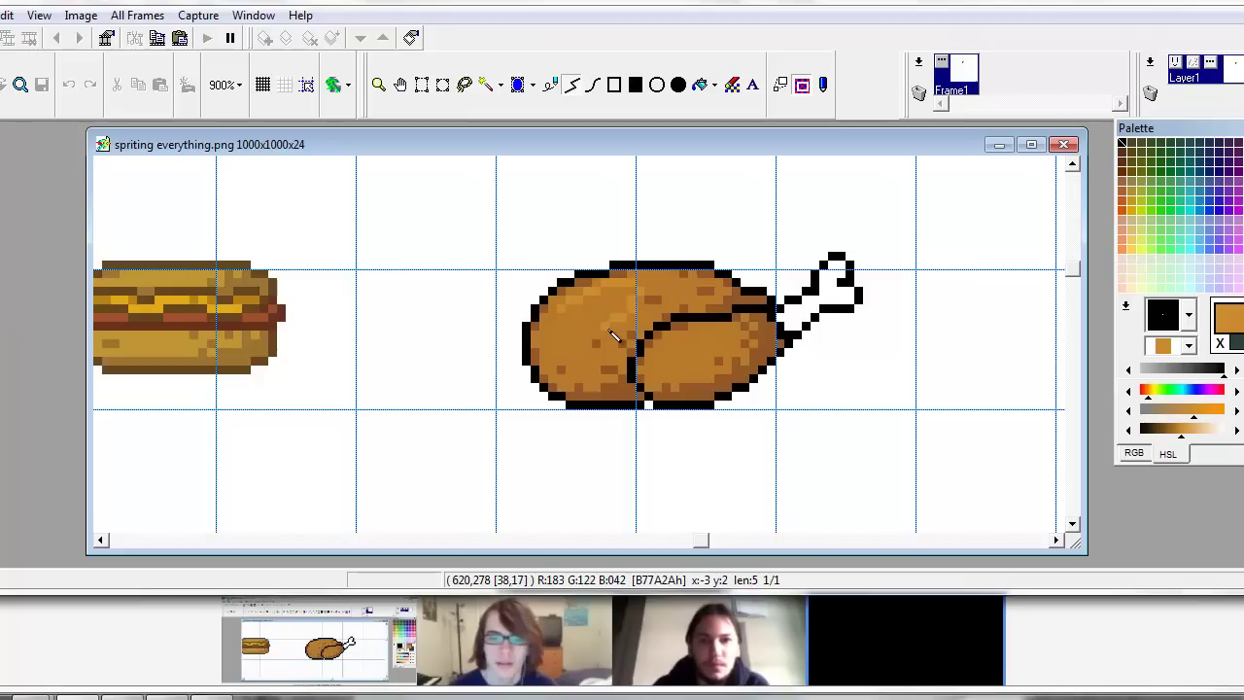
{"action": "left_click", "coordinate": [701, 86]}
{"action": "left_click", "coordinate": [594, 293]}
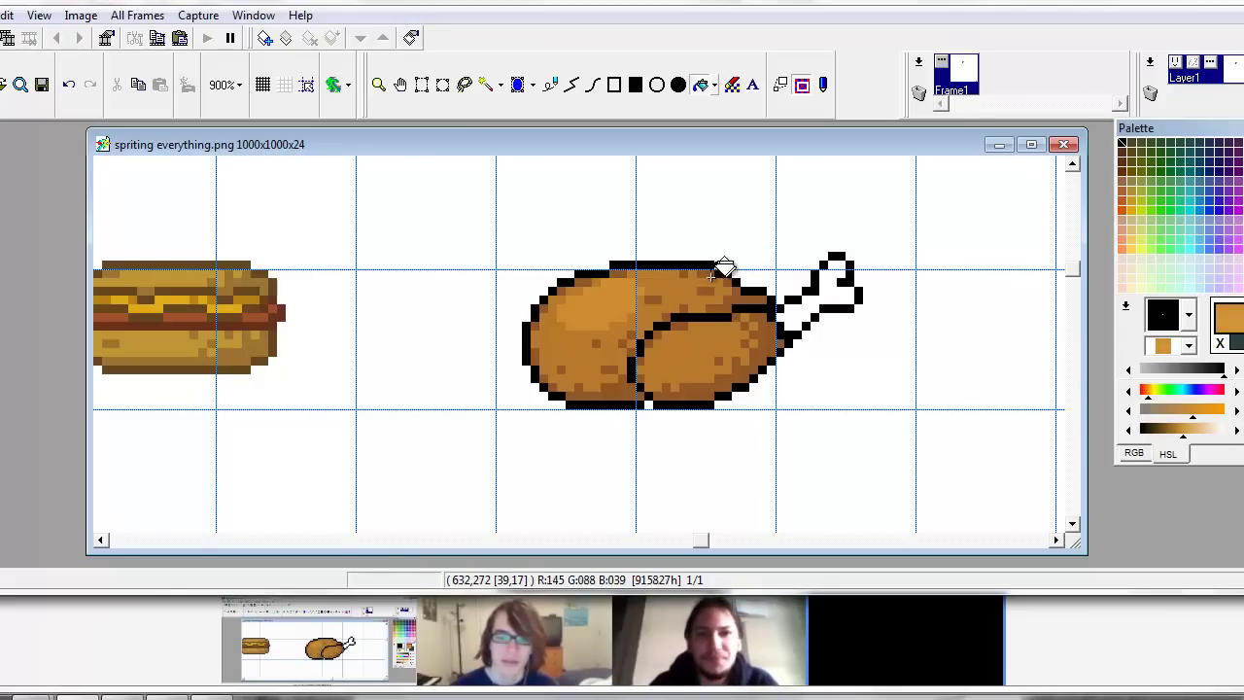
{"action": "left_click", "coordinate": [550, 85]}
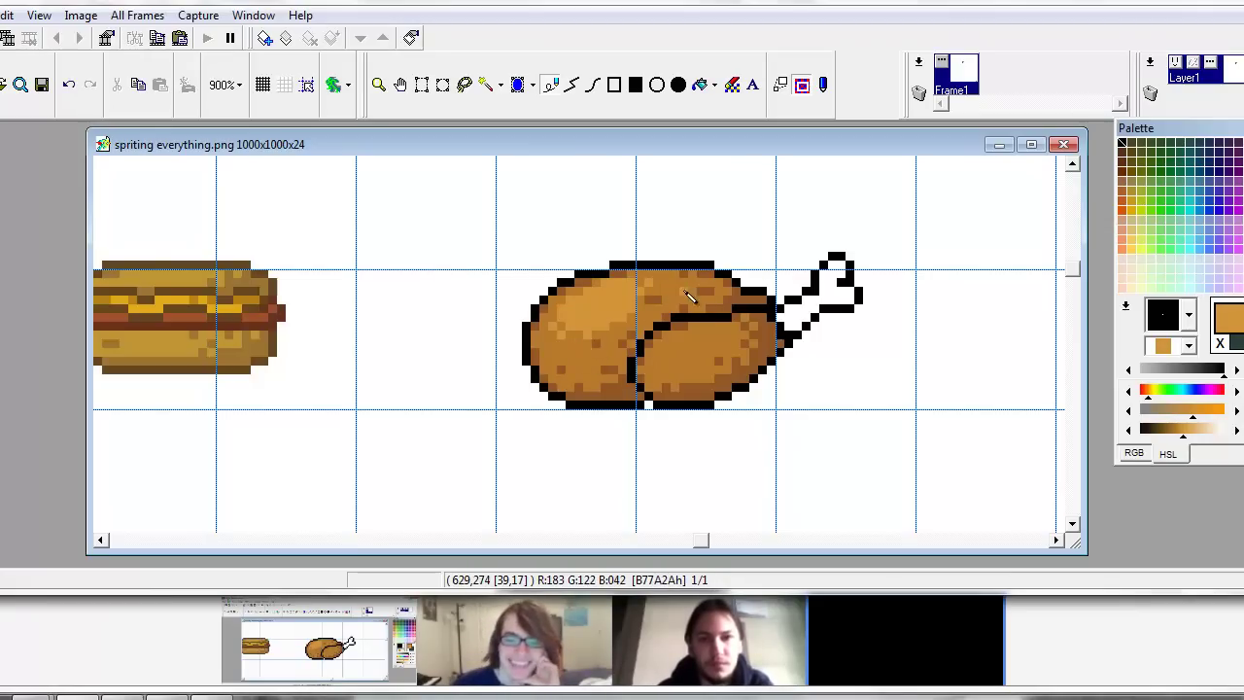
{"action": "left_click", "coordinate": [600, 290]}
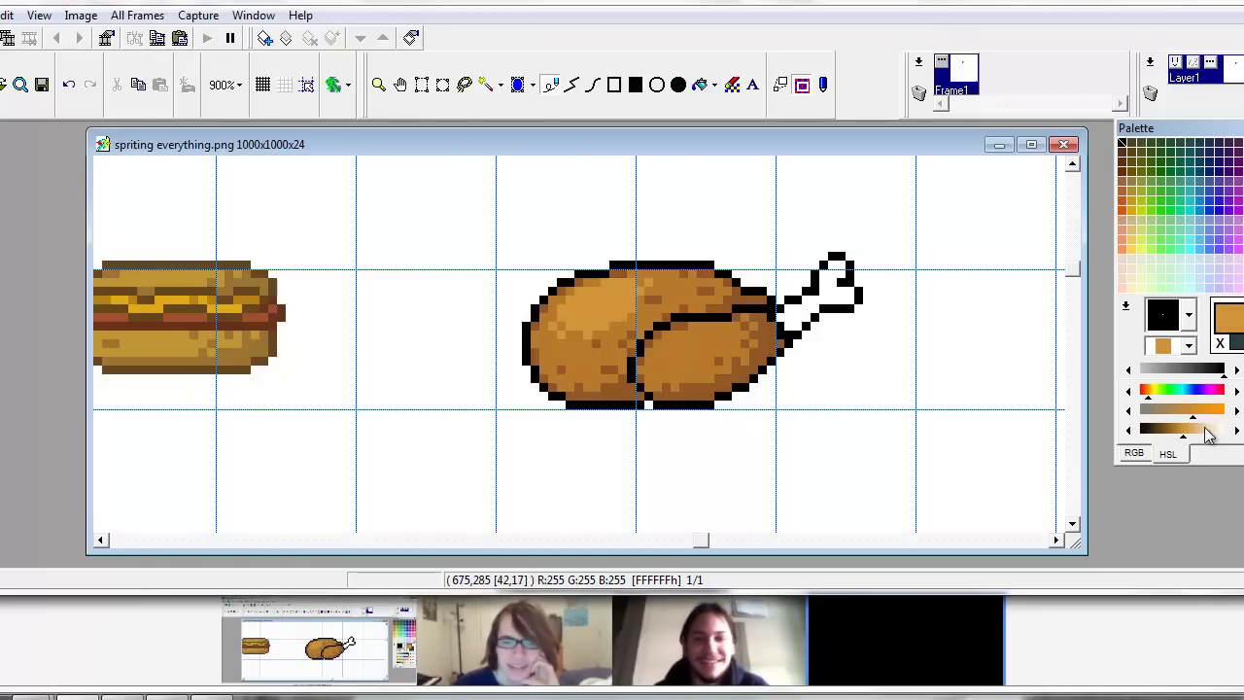
Mix a pale tan and paint a small bright spot inside the highlight on the body's upper left.
{"action": "left_click_drag", "start_coordinate": [1201, 442], "coordinate": [1232, 416]}
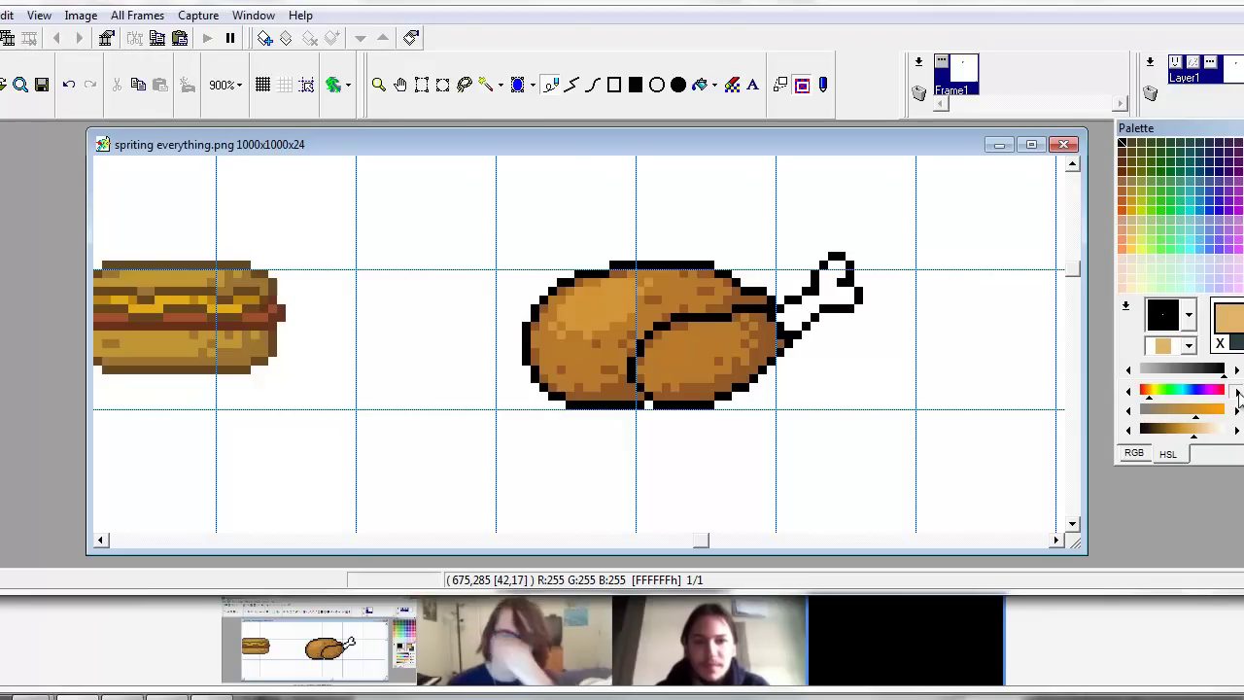
{"action": "left_click", "coordinate": [571, 87]}
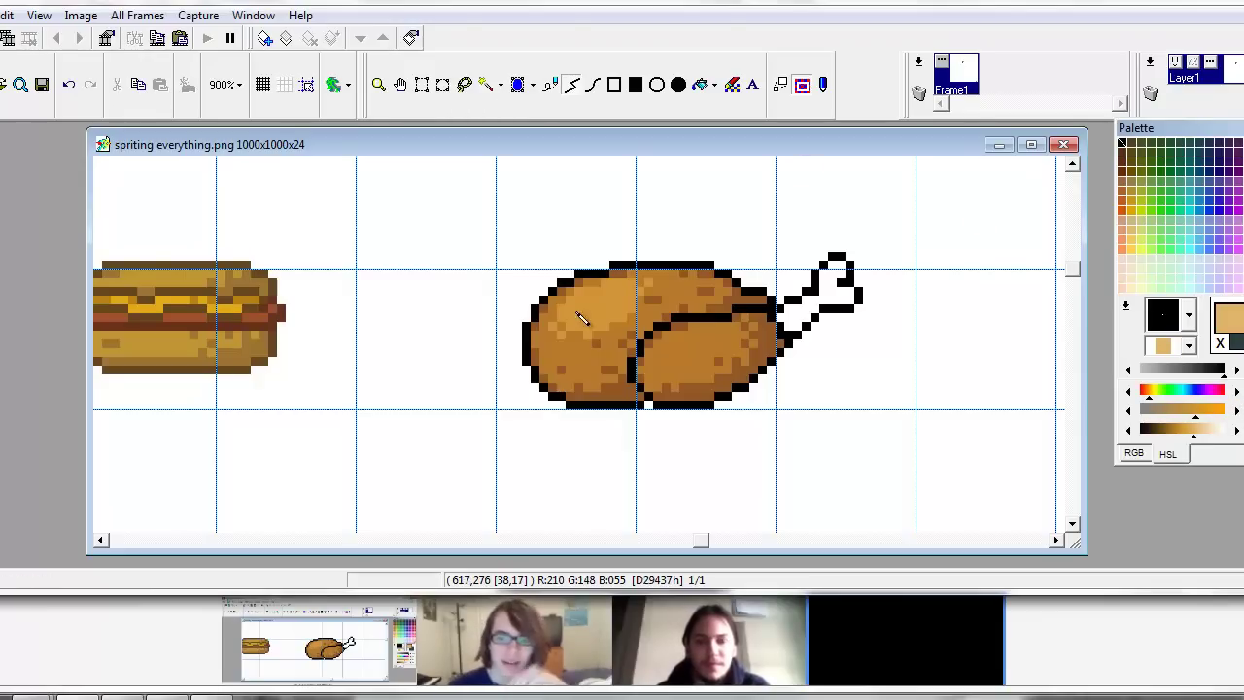
{"action": "left_click_drag", "start_coordinate": [593, 297], "coordinate": [589, 295]}
{"action": "key", "text": "ctrl+z"}
{"action": "left_click", "coordinate": [552, 89]}
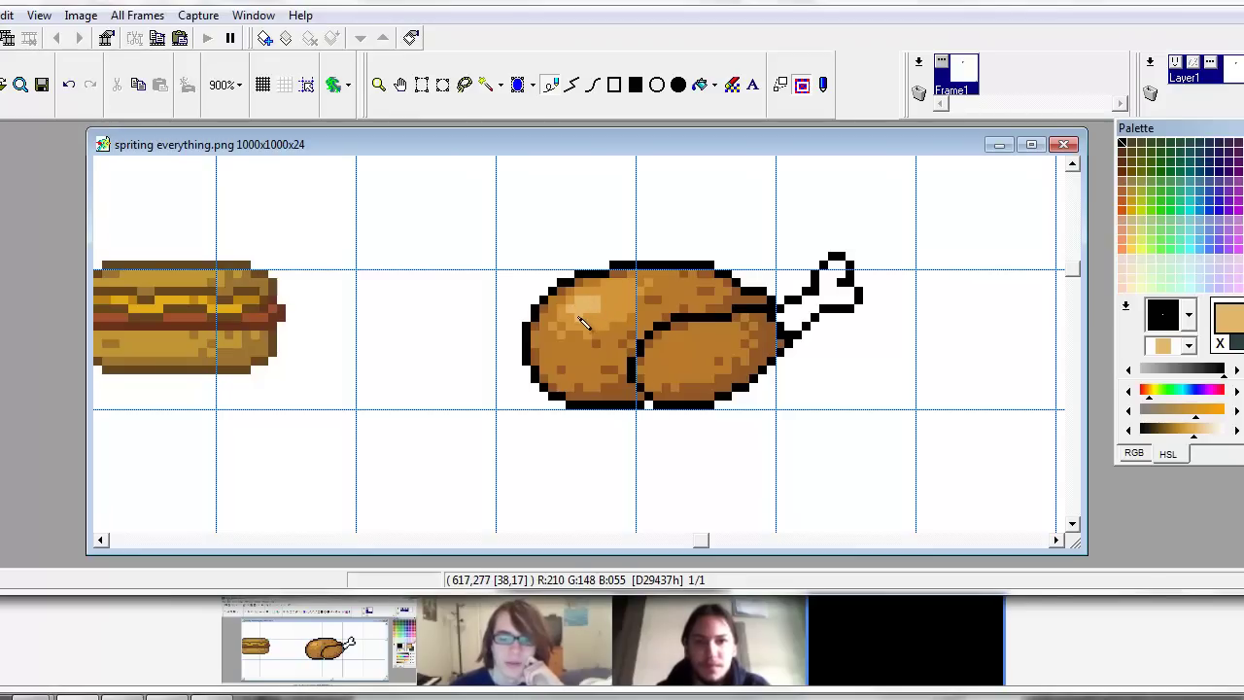
{"action": "left_click", "coordinate": [597, 309]}
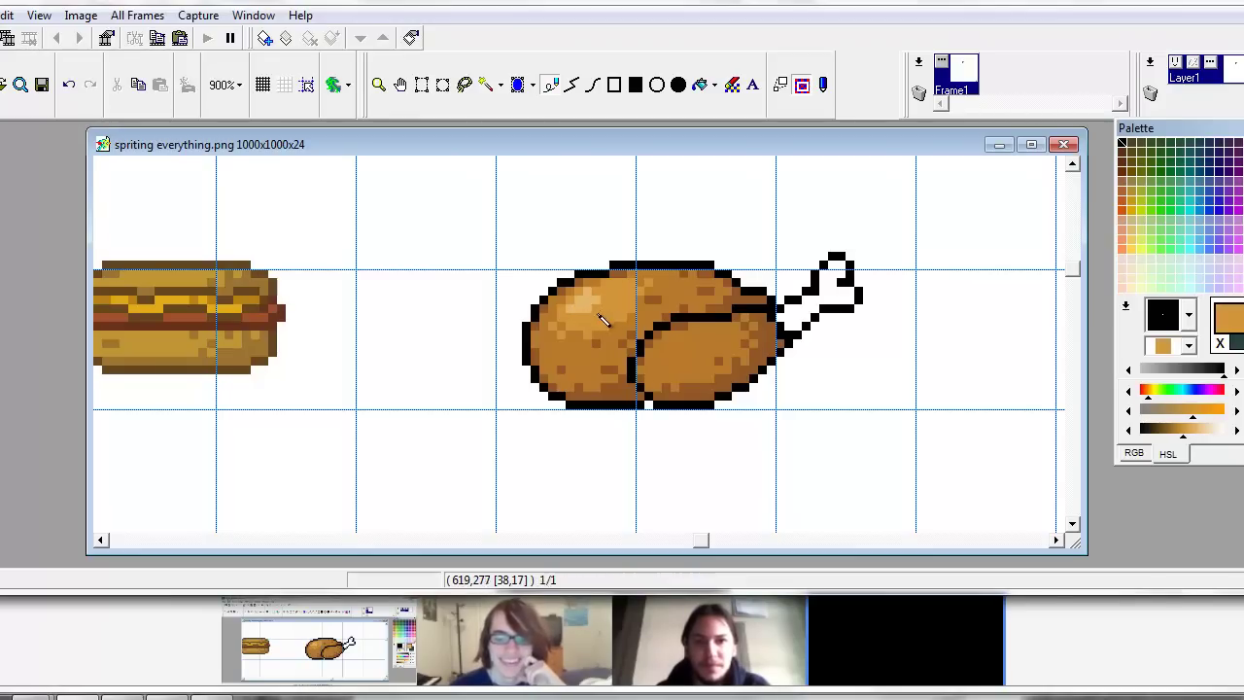
{"action": "left_click", "coordinate": [602, 319]}
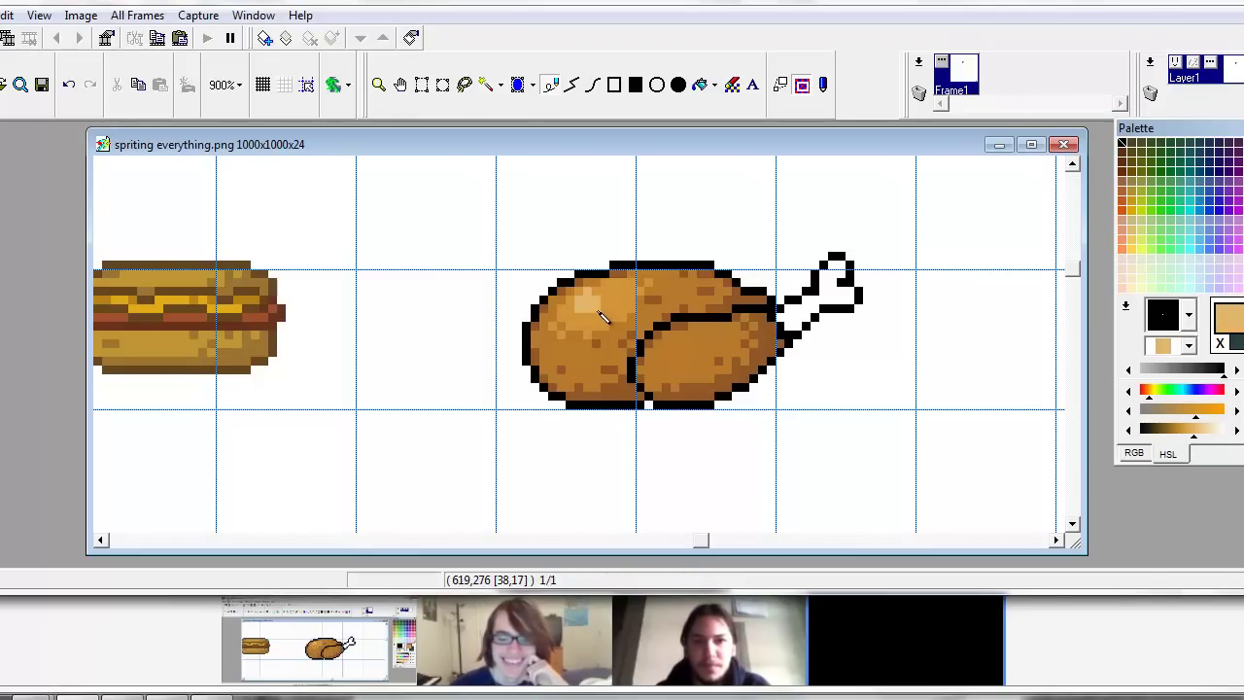
{"action": "left_click_drag", "start_coordinate": [602, 313], "coordinate": [633, 287]}
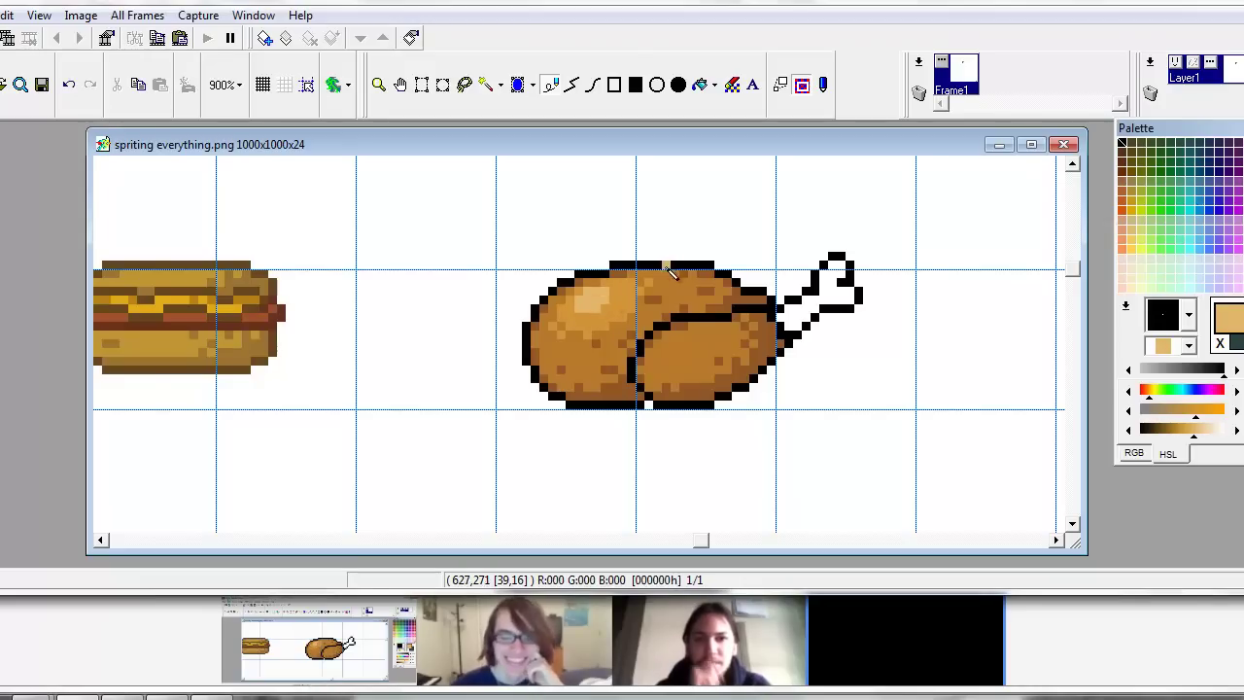
Rework the bright spot on the body's upper left with lighter orange and pale tan to give it an irregular edge.
{"action": "left_click", "coordinate": [700, 84]}
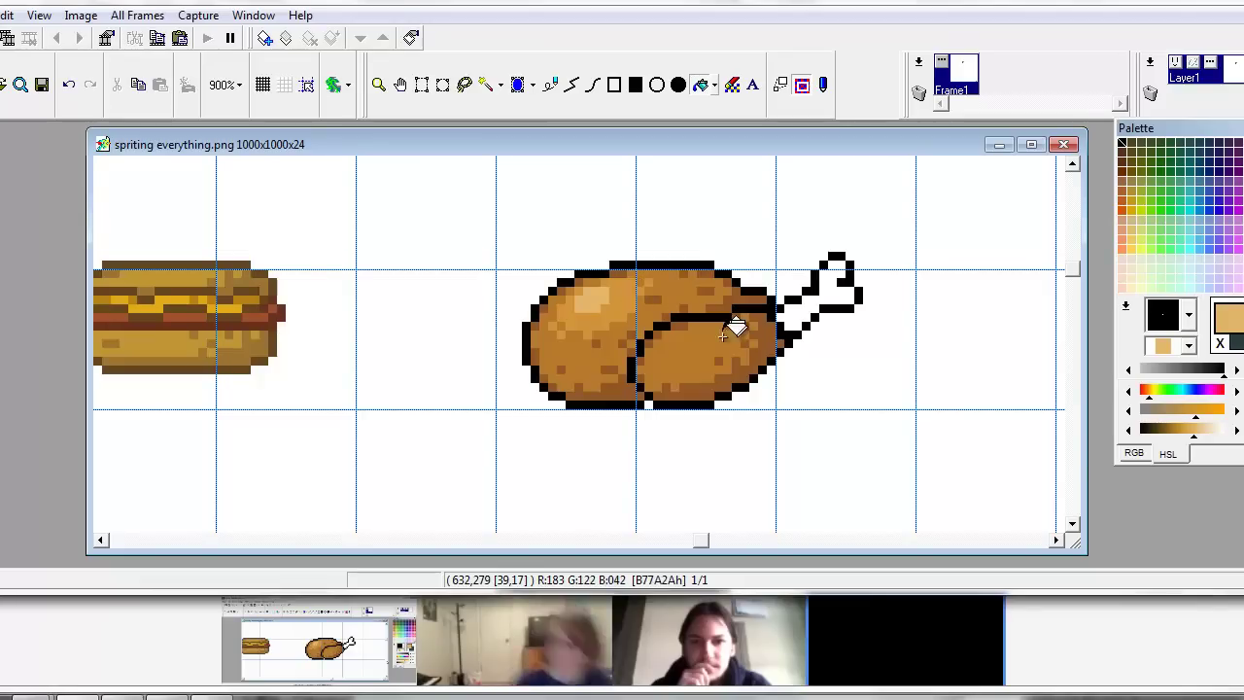
{"action": "right_click", "coordinate": [626, 303]}
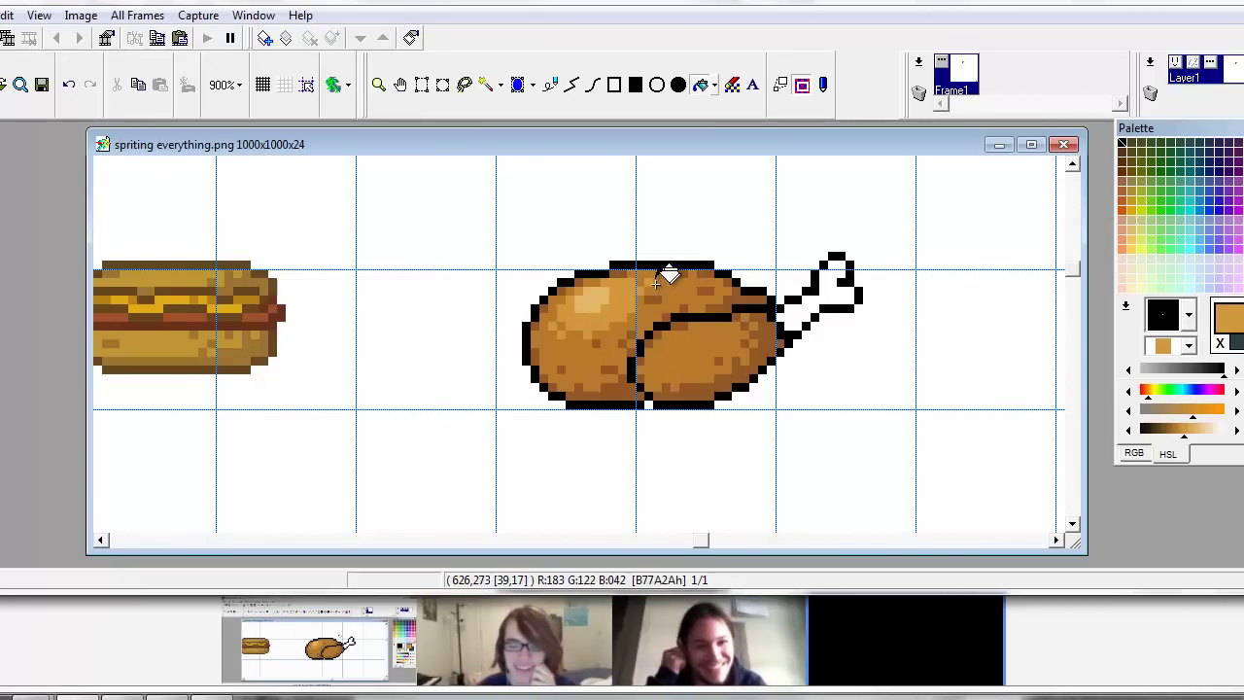
{"action": "right_click", "coordinate": [605, 296]}
{"action": "left_click", "coordinate": [550, 86]}
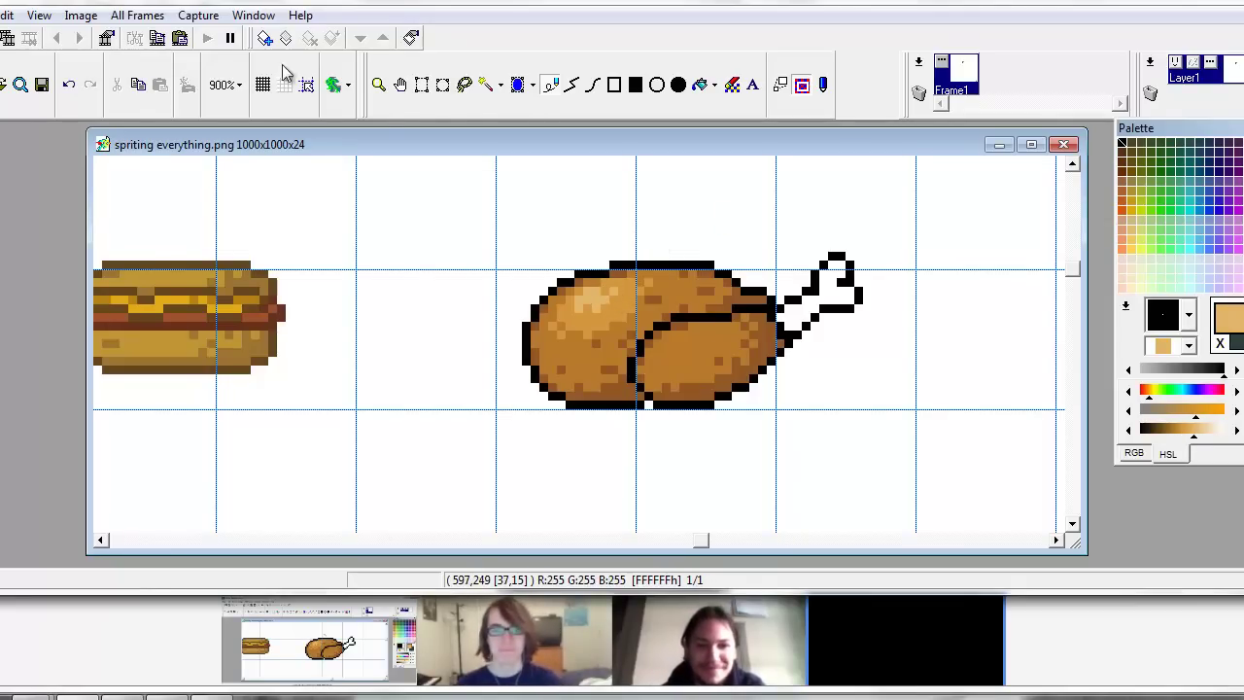
Examine the turkey beside the other food sprites with the grid hidden, and restore the 16x16 grid.
{"action": "left_click", "coordinate": [378, 85]}
{"action": "scroll", "coordinate": [664, 416], "scroll_direction": "down", "scroll_amount": 8}
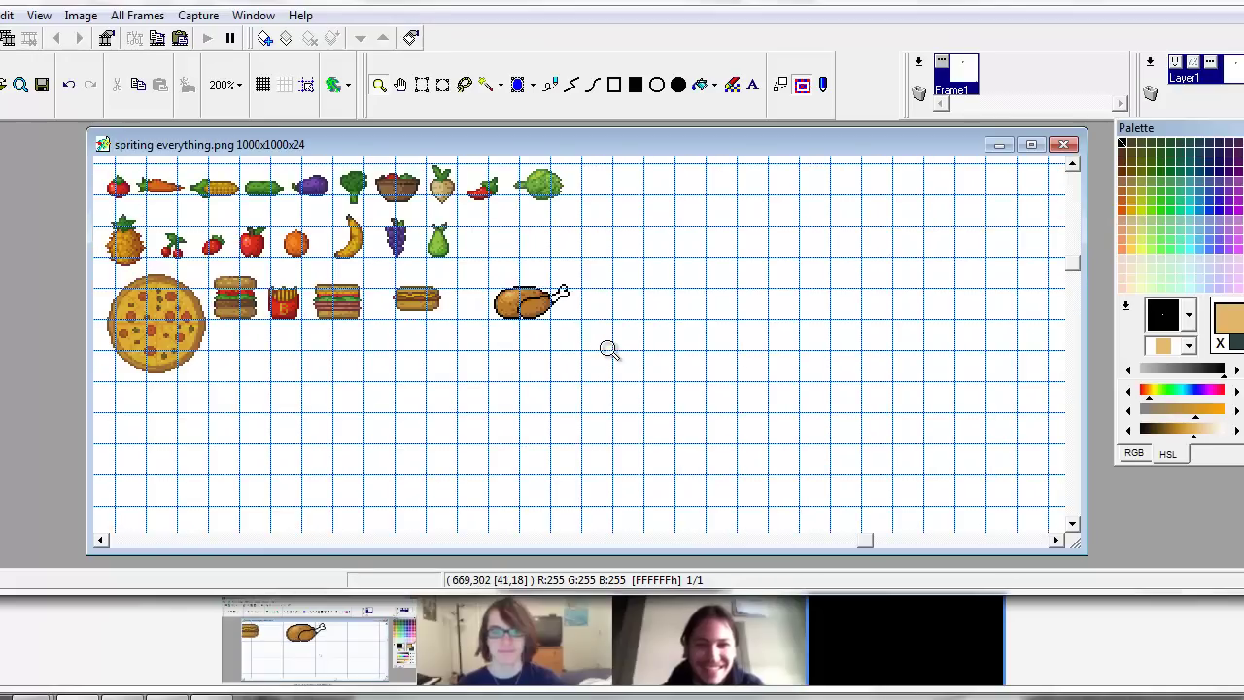
{"action": "left_click", "coordinate": [306, 85]}
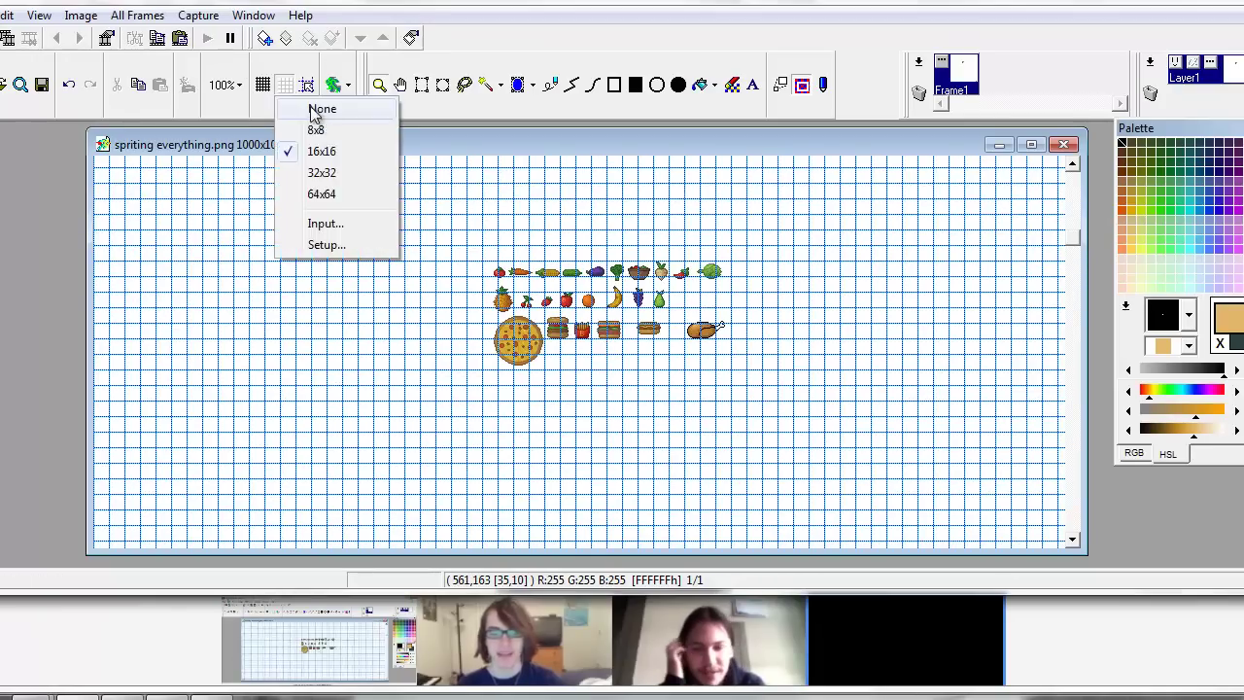
{"action": "left_click", "coordinate": [322, 108]}
{"action": "scroll", "coordinate": [700, 369], "scroll_direction": "up", "scroll_amount": 6}
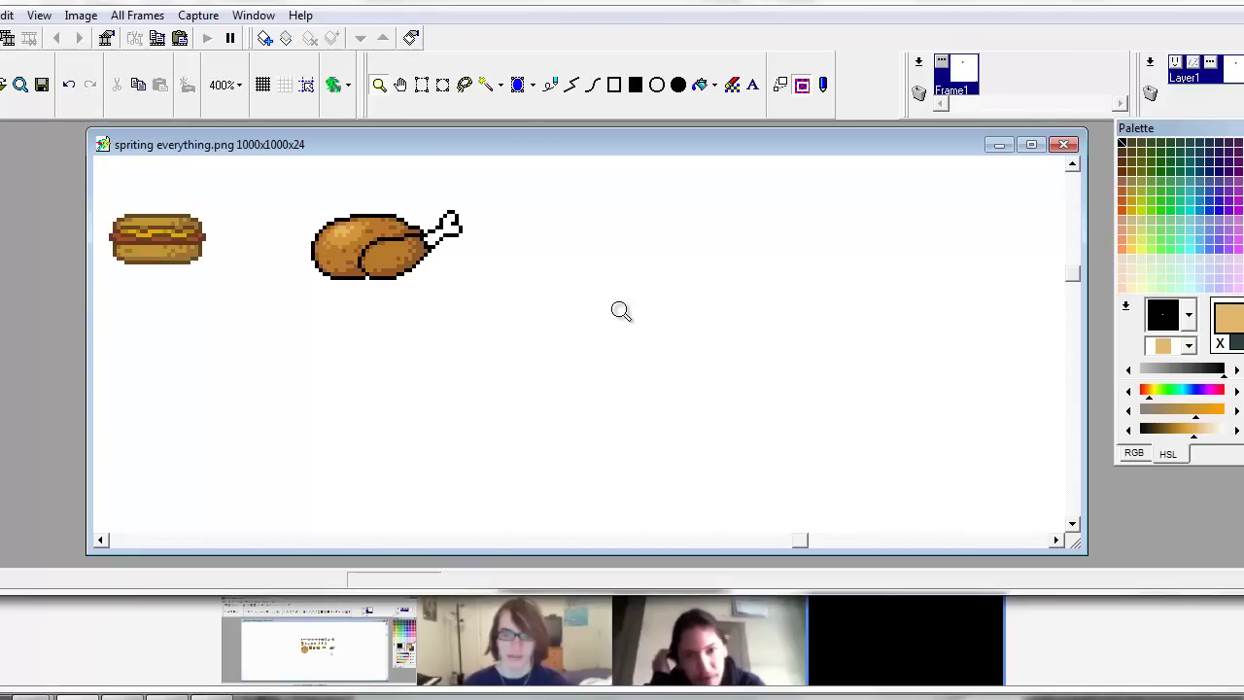
{"action": "scroll", "coordinate": [504, 324], "scroll_direction": "up", "scroll_amount": 4}
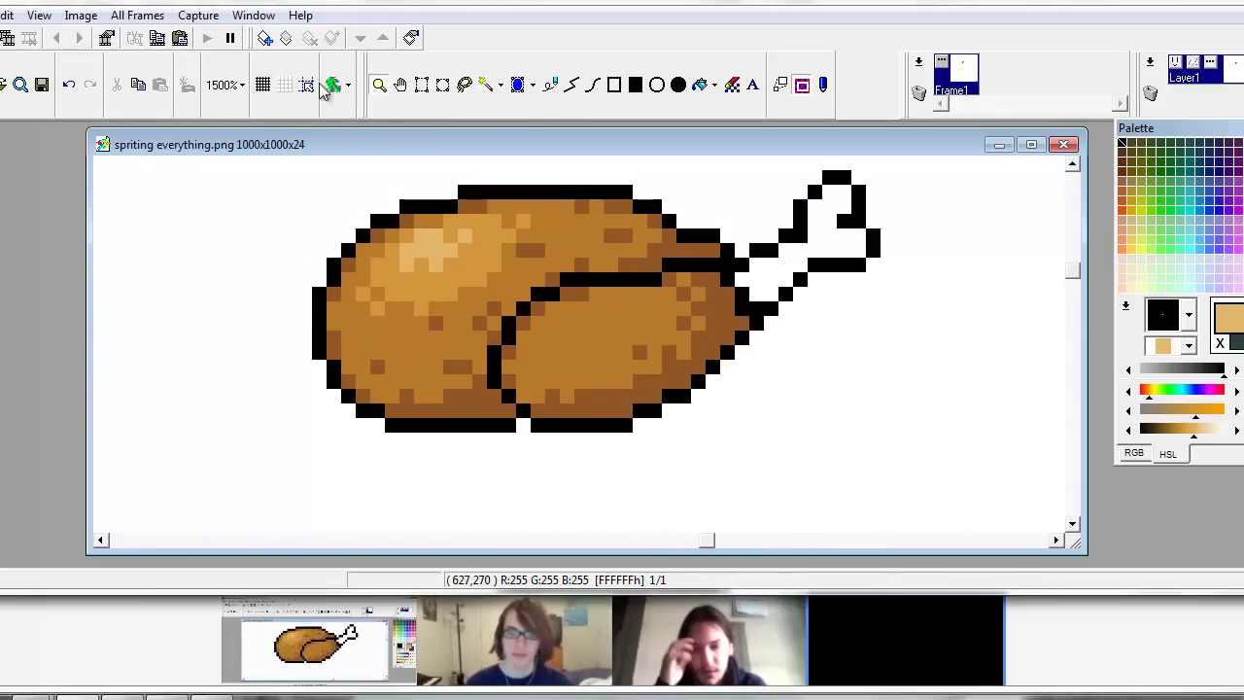
{"action": "left_click", "coordinate": [286, 85]}
{"action": "left_click", "coordinate": [321, 150]}
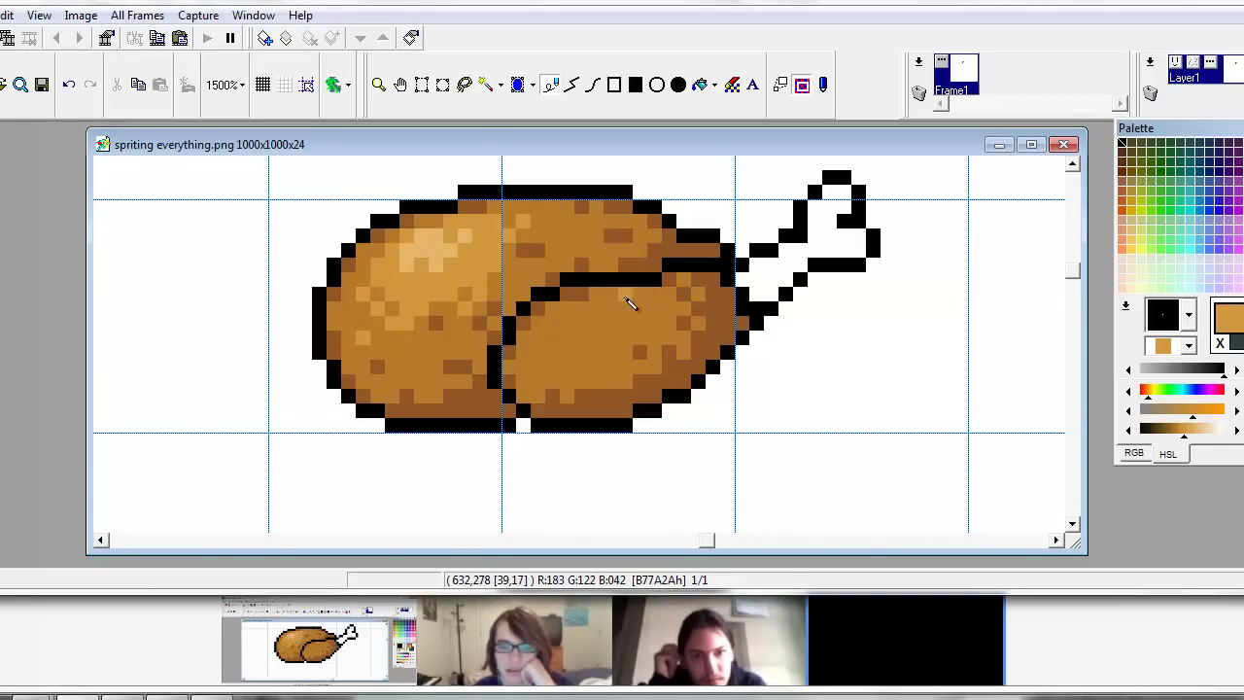
Paint a lighter orange highlight on the drumstick's upper left with a small pale tan bright spot inside it and a few speckles around it.
{"action": "left_click_drag", "start_coordinate": [551, 345], "coordinate": [597, 334]}
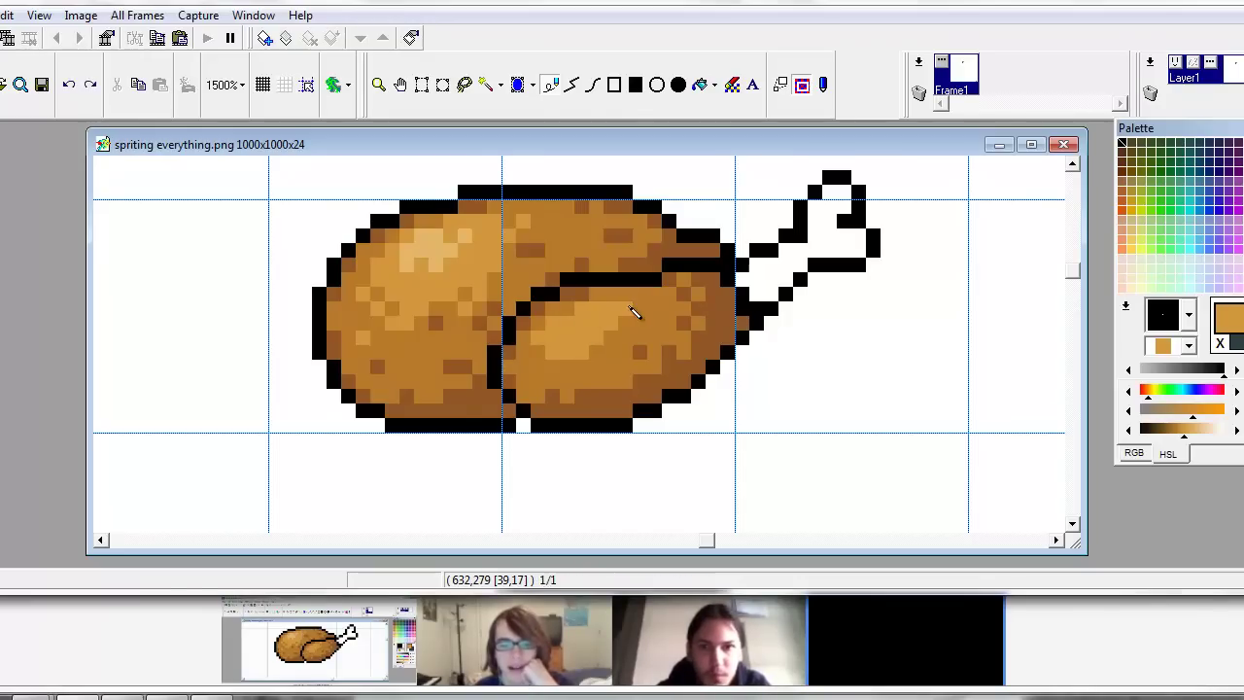
{"action": "right_click", "coordinate": [436, 262]}
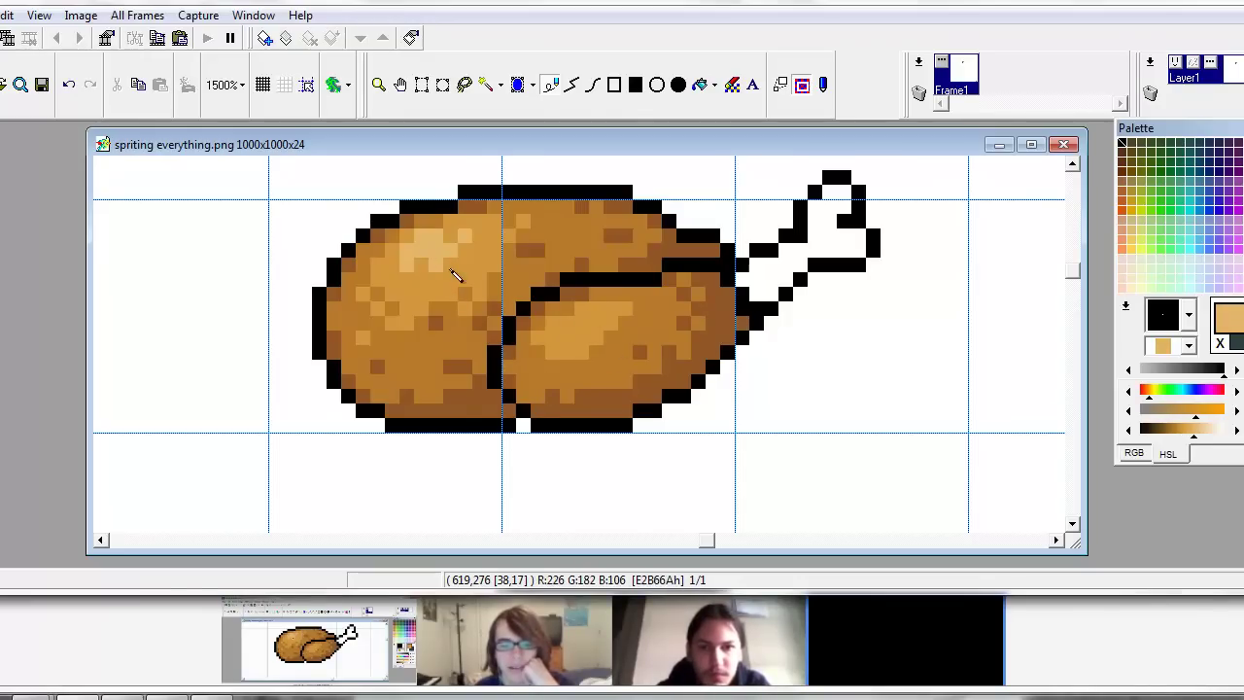
{"action": "left_click_drag", "start_coordinate": [569, 325], "coordinate": [598, 311]}
{"action": "left_click", "coordinate": [572, 339]}
{"action": "right_click", "coordinate": [580, 345]}
{"action": "right_click", "coordinate": [588, 329]}
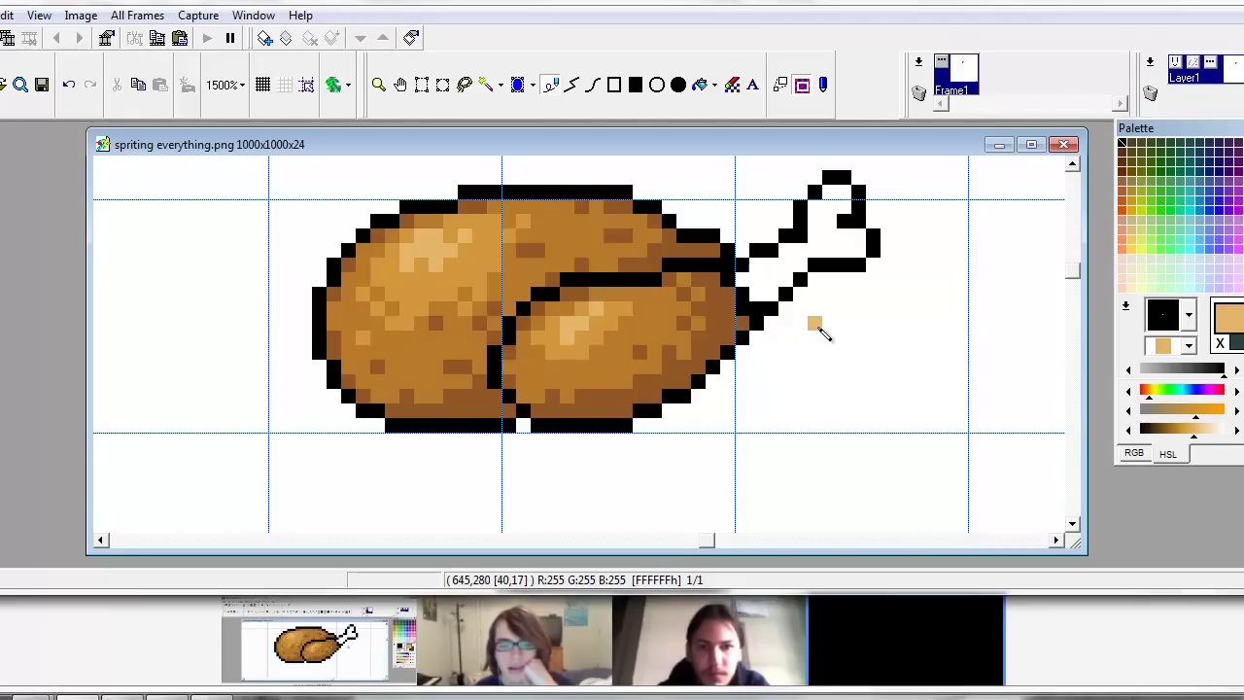
{"action": "right_click", "coordinate": [609, 314]}
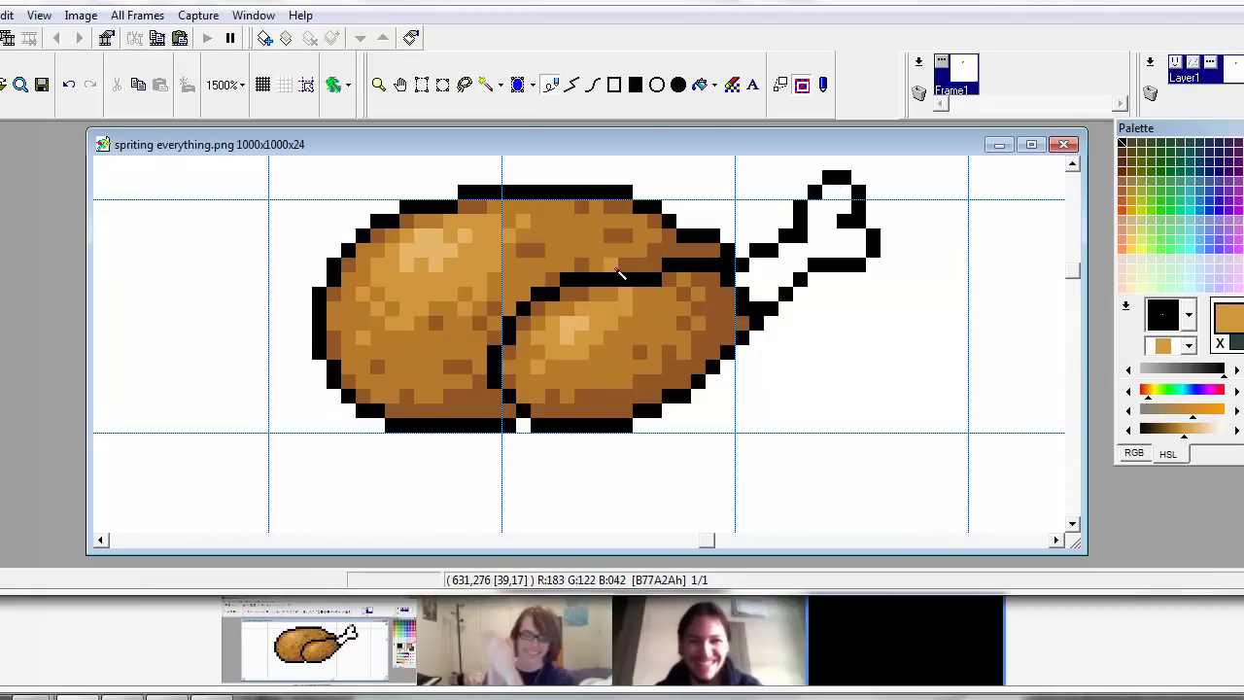
Mix a dark brown from the shading colour and replace the turkey's entire black outline with it, using a large square replacement brush.
{"action": "scroll", "coordinate": [680, 281], "scroll_direction": "up", "scroll_amount": 1}
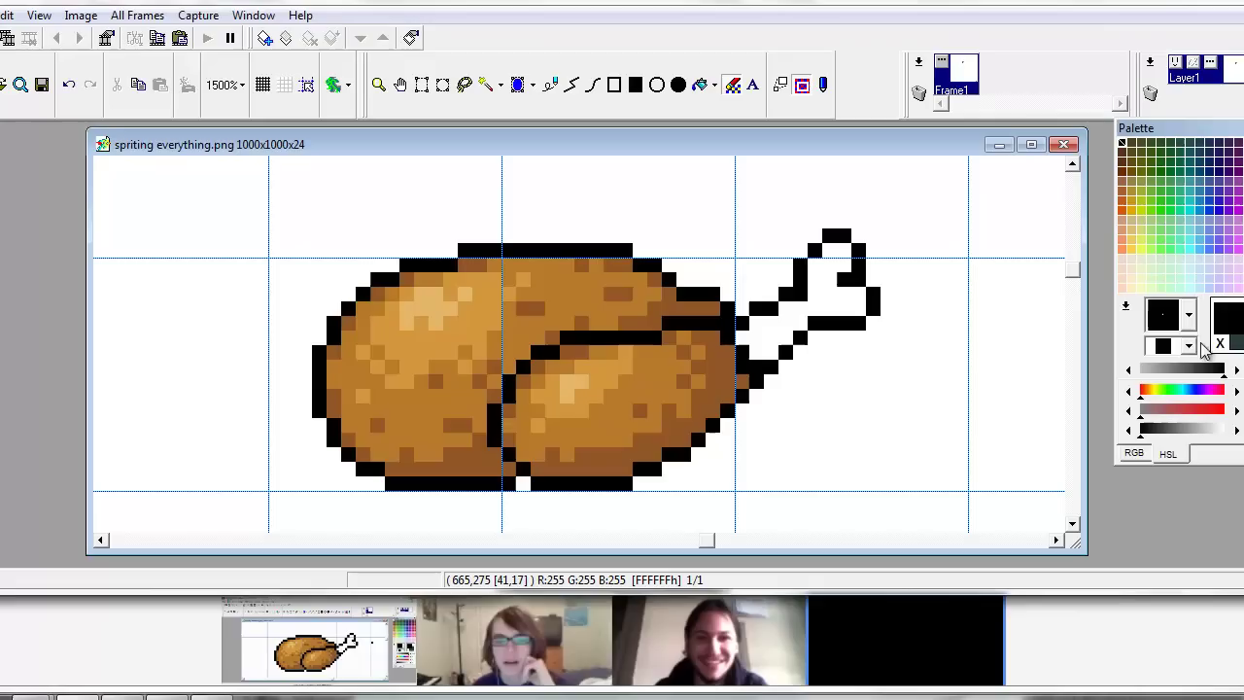
{"action": "left_click", "coordinate": [756, 394]}
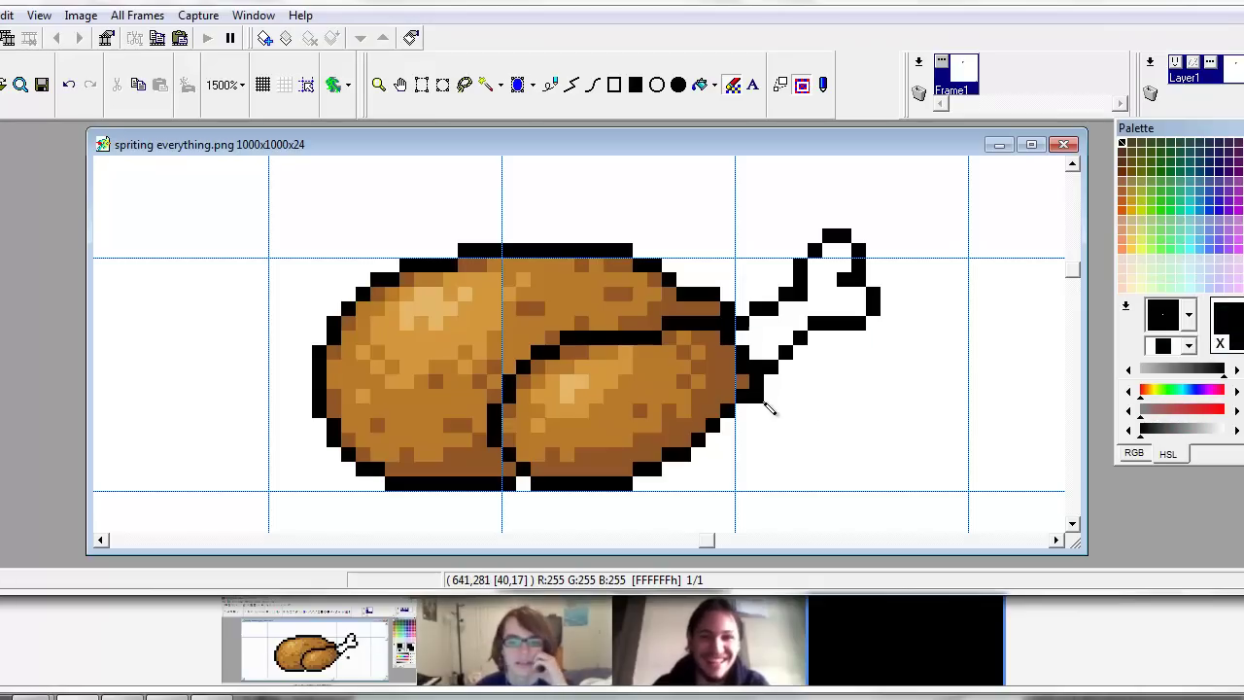
{"action": "right_click", "coordinate": [734, 377]}
{"action": "left_click", "coordinate": [1187, 316]}
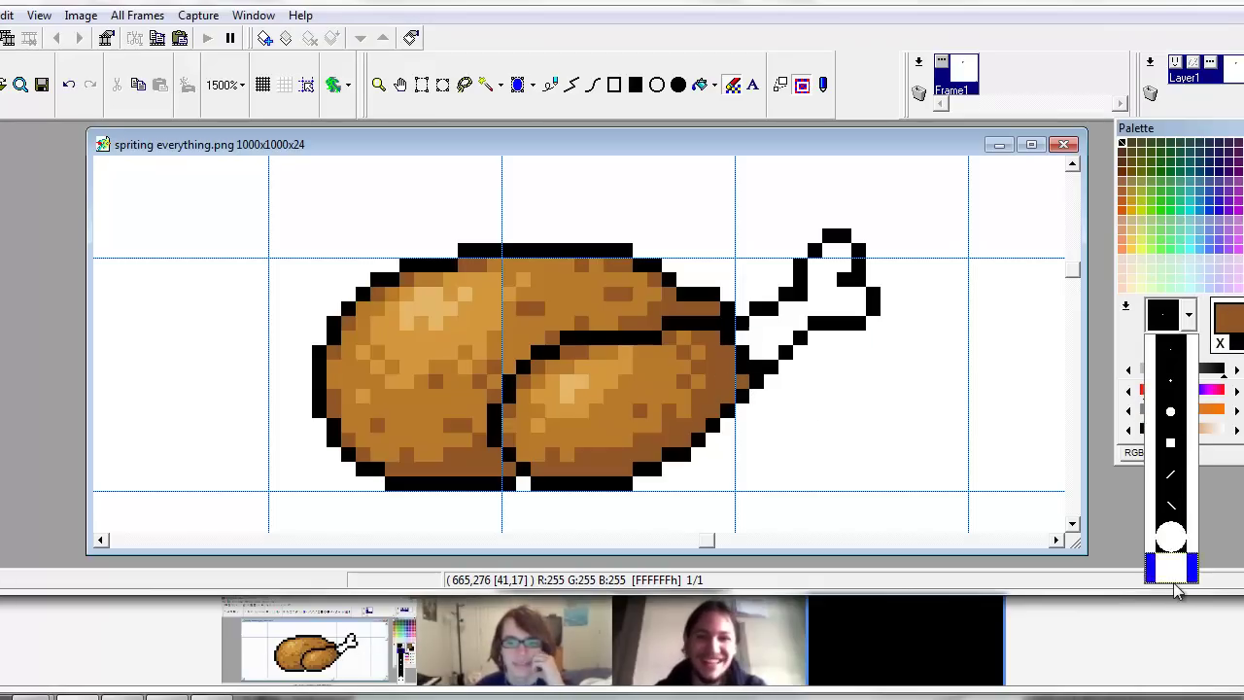
{"action": "left_click", "coordinate": [1171, 571]}
{"action": "scroll", "coordinate": [791, 299], "scroll_direction": "down", "scroll_amount": 1}
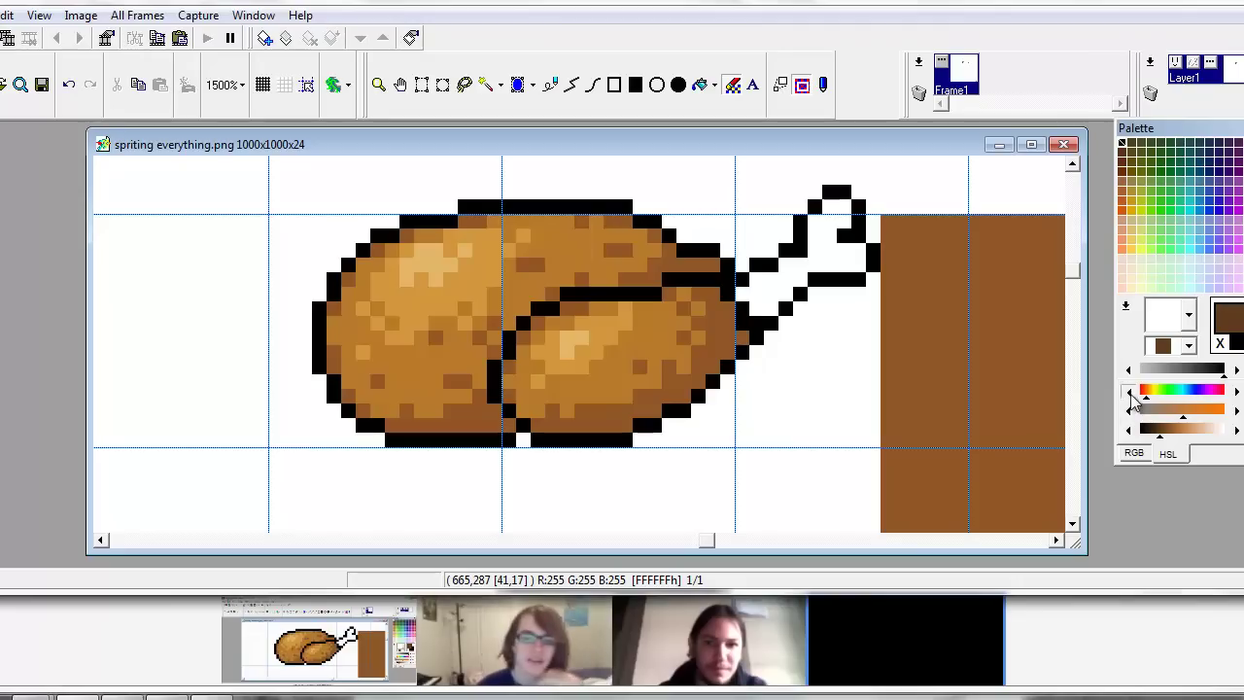
{"action": "mouse_move", "coordinate": [800, 380]}
{"action": "left_mouse_down"}
{"action": "mouse_move", "coordinate": [522, 383]}
{"action": "mouse_move", "coordinate": [636, 399]}
{"action": "mouse_move", "coordinate": [865, 328]}
{"action": "left_mouse_up"}
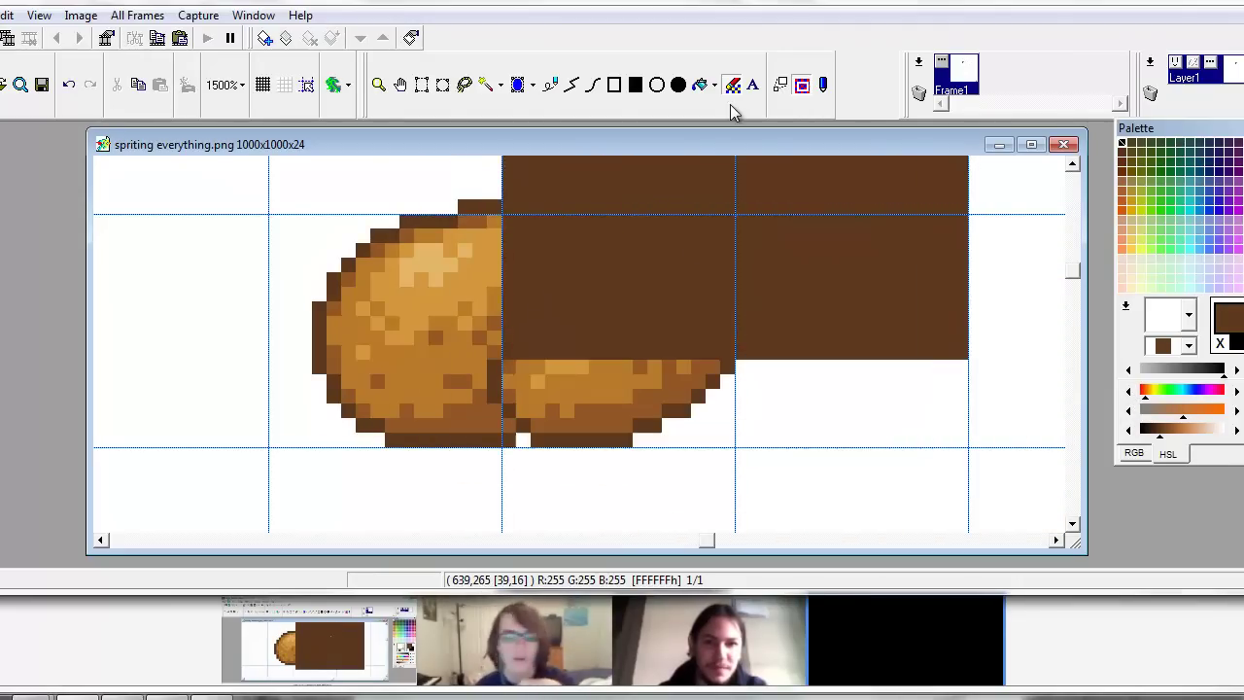
{"action": "left_click", "coordinate": [1188, 314]}
{"action": "left_click", "coordinate": [1171, 348]}
Fill the drumstick's bone with pale tan and shade its tip, knob and base with lighter orange pixels.
{"action": "right_click", "coordinate": [573, 342]}
{"action": "left_click", "coordinate": [776, 296]}
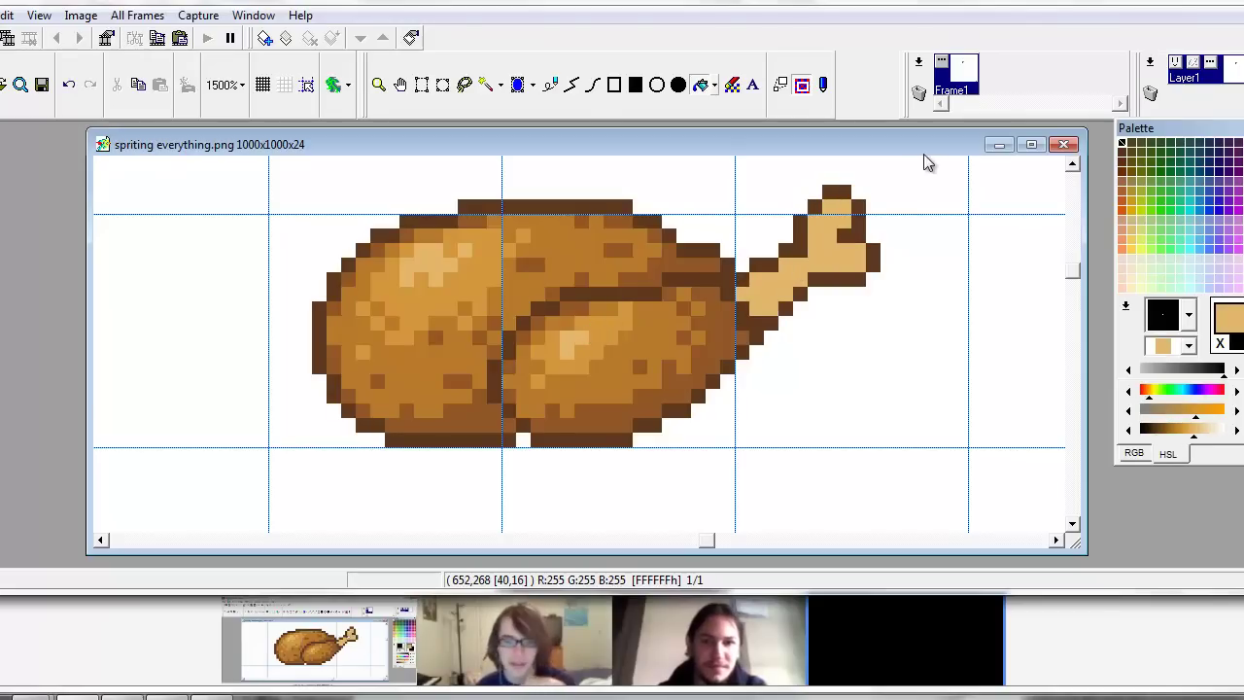
{"action": "scroll", "coordinate": [644, 303], "scroll_direction": "up", "scroll_amount": 1}
{"action": "left_click", "coordinate": [552, 85]}
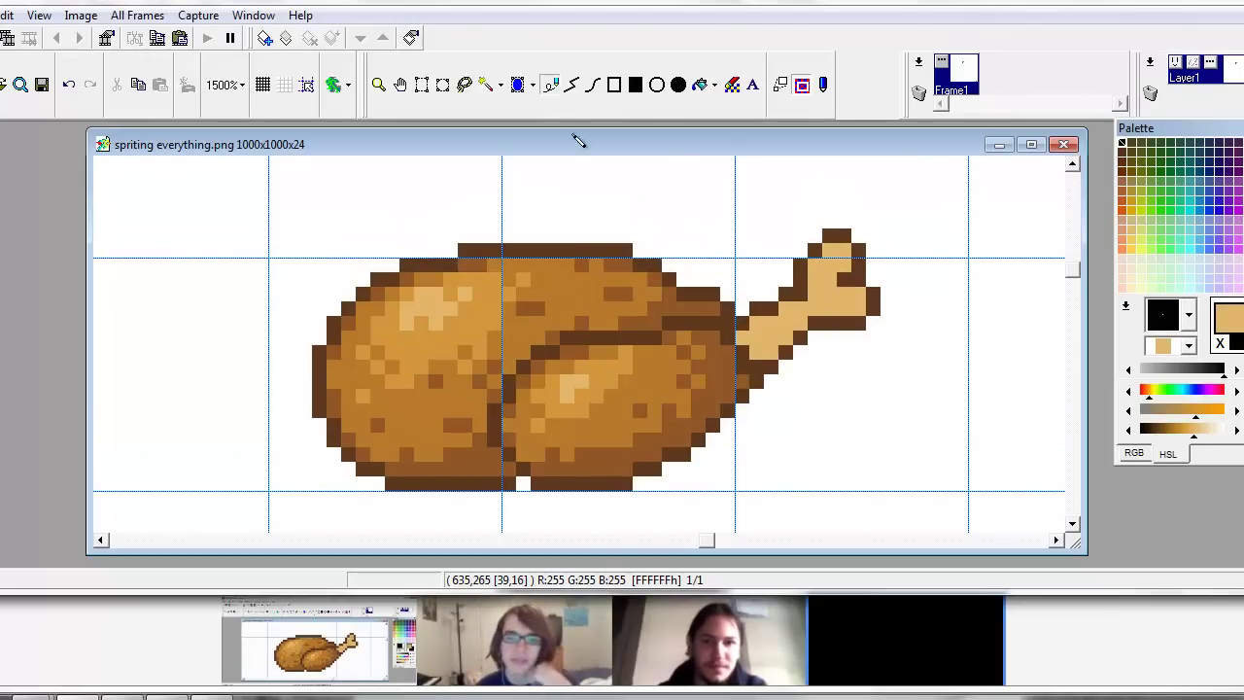
{"action": "right_click", "coordinate": [621, 377]}
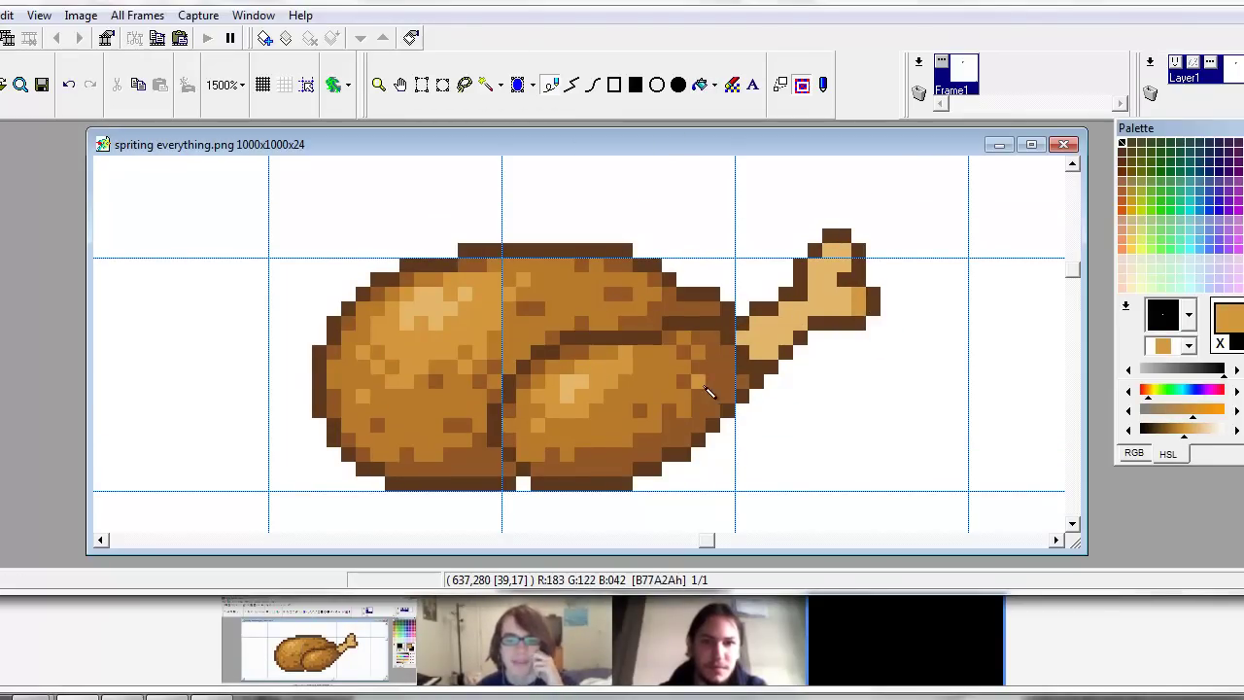
{"action": "right_click", "coordinate": [724, 396]}
{"action": "left_click", "coordinate": [848, 263]}
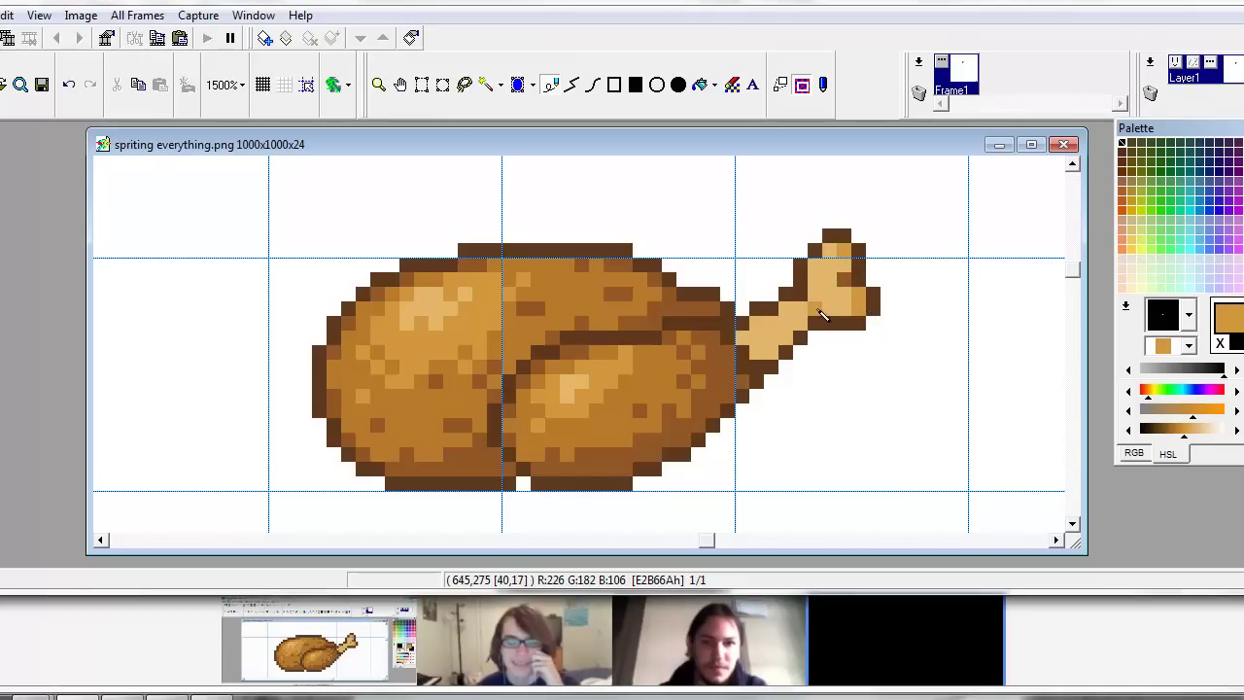
{"action": "left_click", "coordinate": [853, 288]}
{"action": "left_click", "coordinate": [814, 306]}
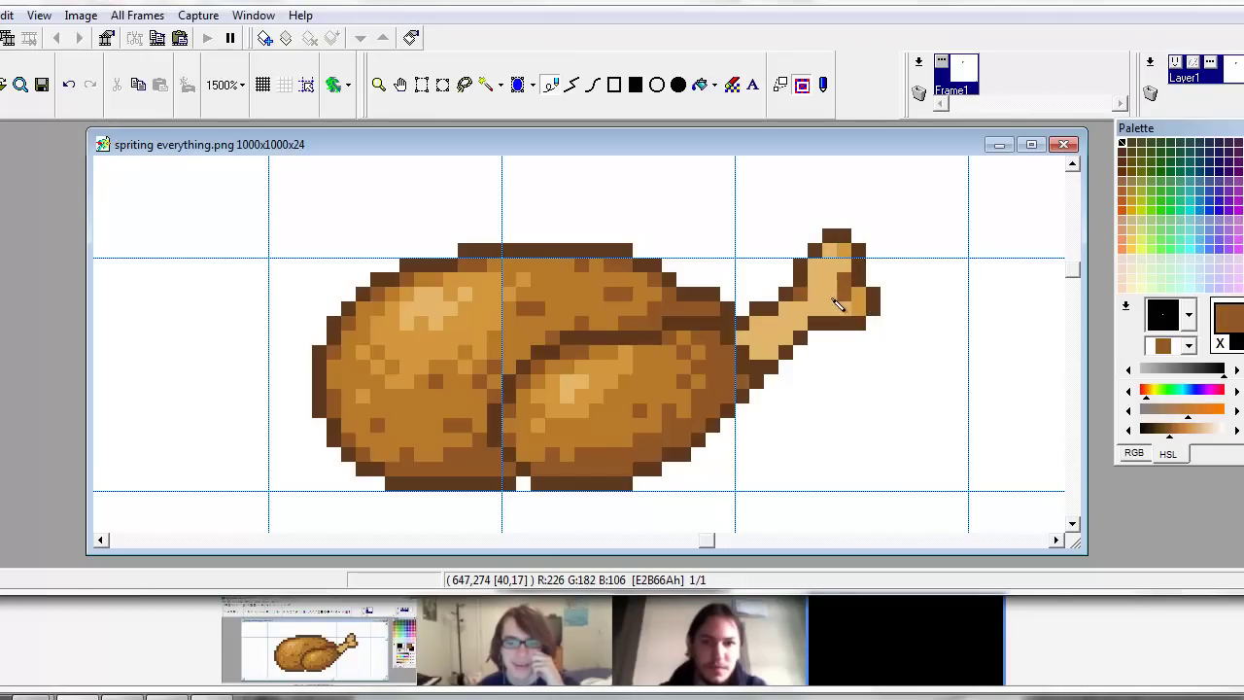
{"action": "right_click", "coordinate": [859, 301]}
{"action": "left_click", "coordinate": [758, 351]}
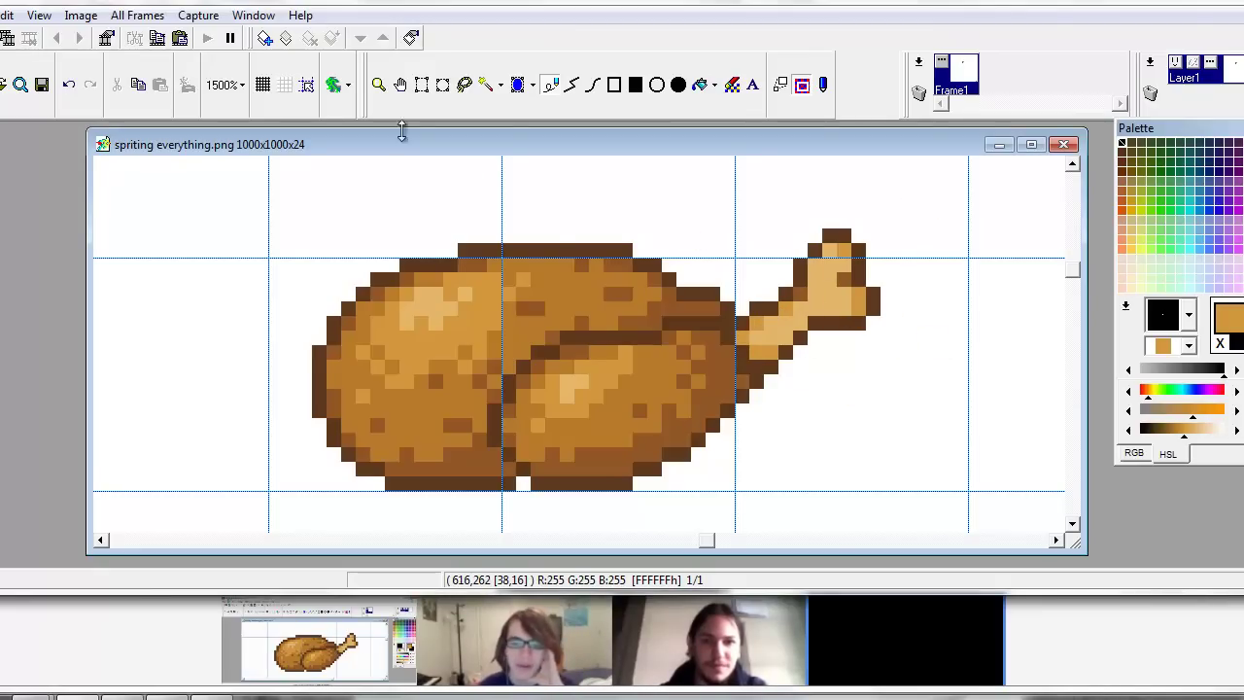
Mix a desaturated cream from the bone's pale tan and refill the bone's main area with it.
{"action": "left_click", "coordinate": [702, 87]}
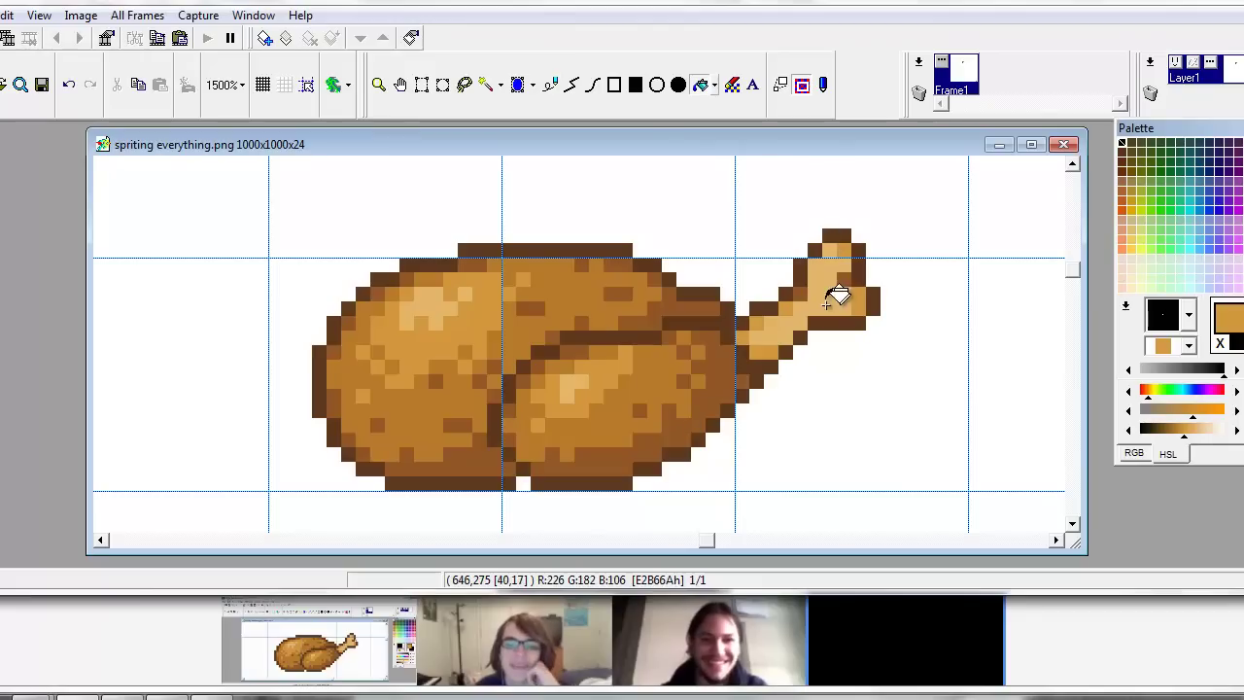
{"action": "right_click", "coordinate": [837, 294]}
{"action": "left_click", "coordinate": [1237, 430]}
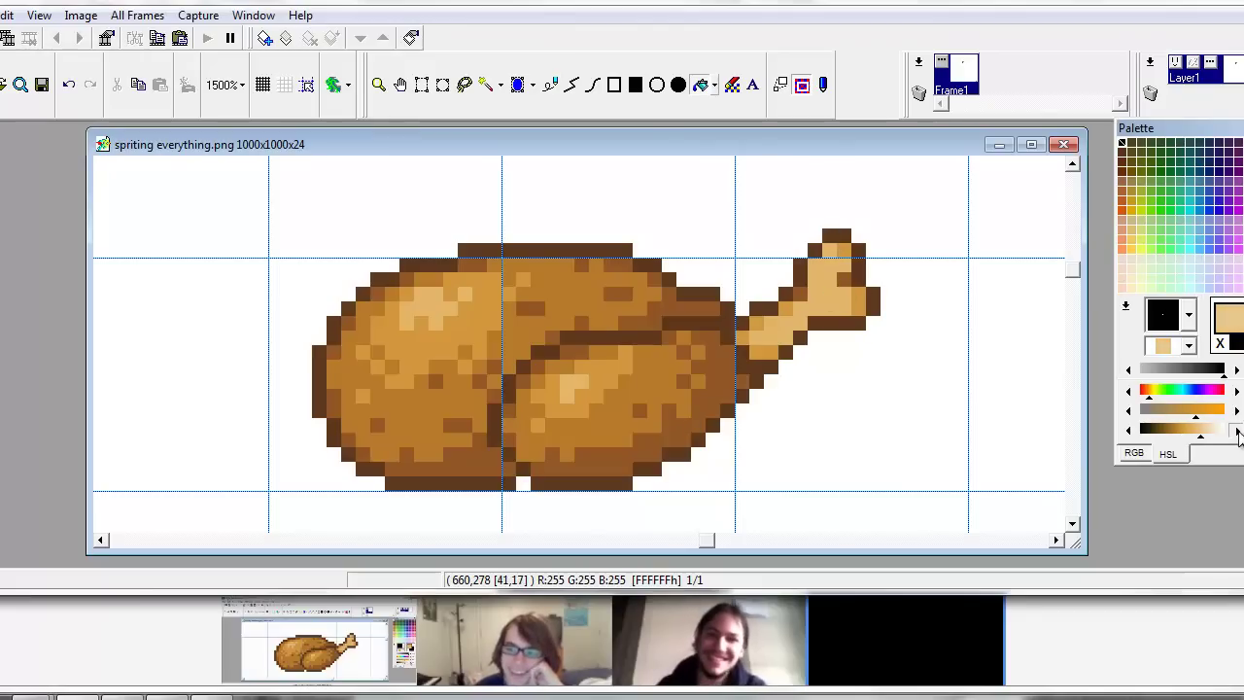
{"action": "left_click", "coordinate": [1180, 413]}
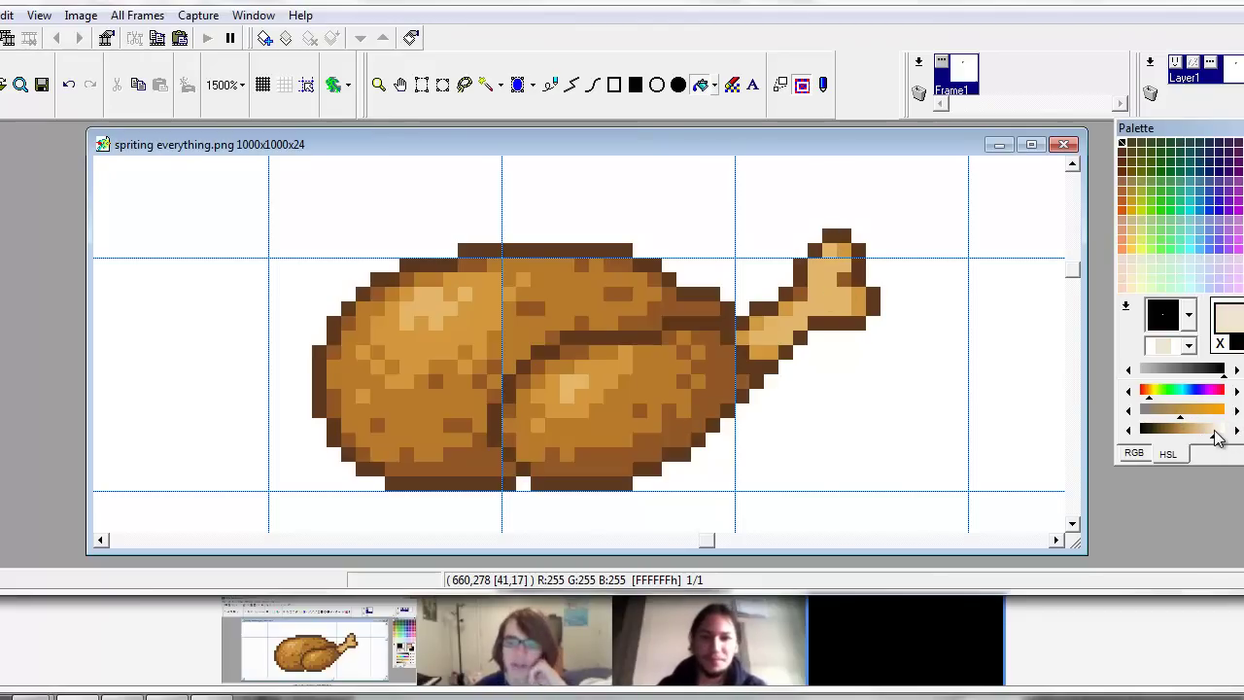
{"action": "right_click", "coordinate": [836, 306]}
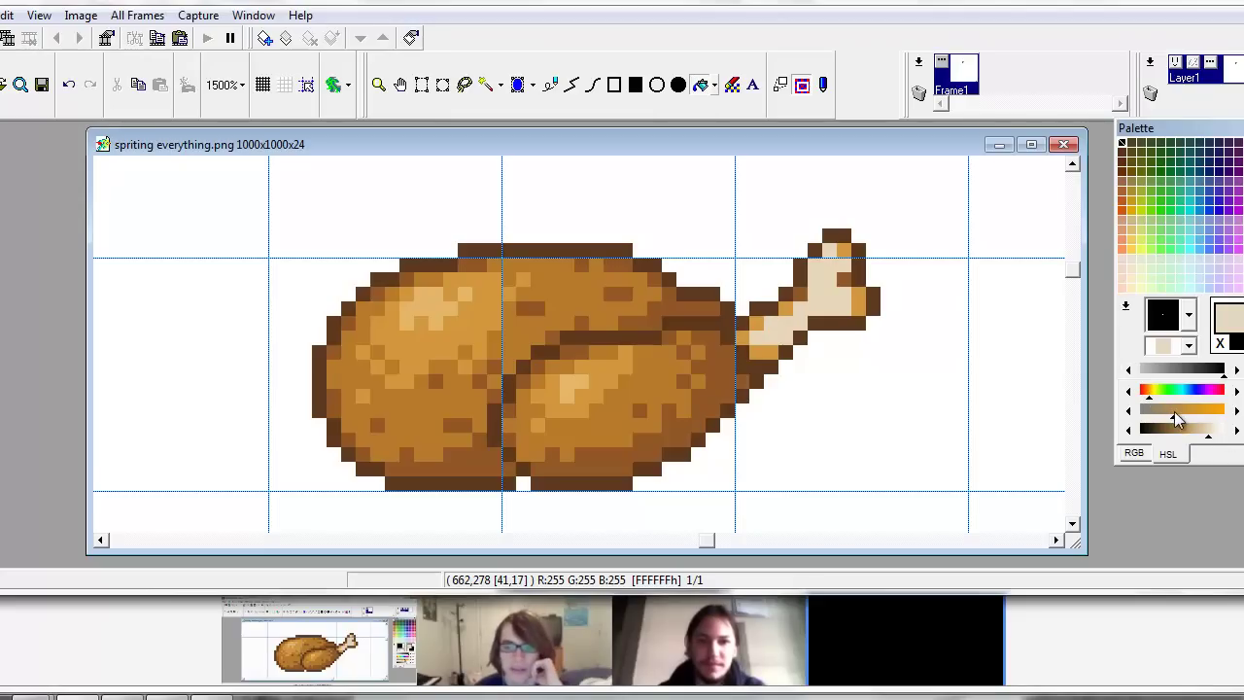
Recolour the orange shading pixels at the bone's base and edges with the highlight's pale tan.
{"action": "right_click", "coordinate": [581, 382]}
{"action": "left_click", "coordinate": [764, 352]}
{"action": "left_click", "coordinate": [743, 337]}
{"action": "left_click", "coordinate": [758, 325]}
{"action": "right_click", "coordinate": [759, 324]}
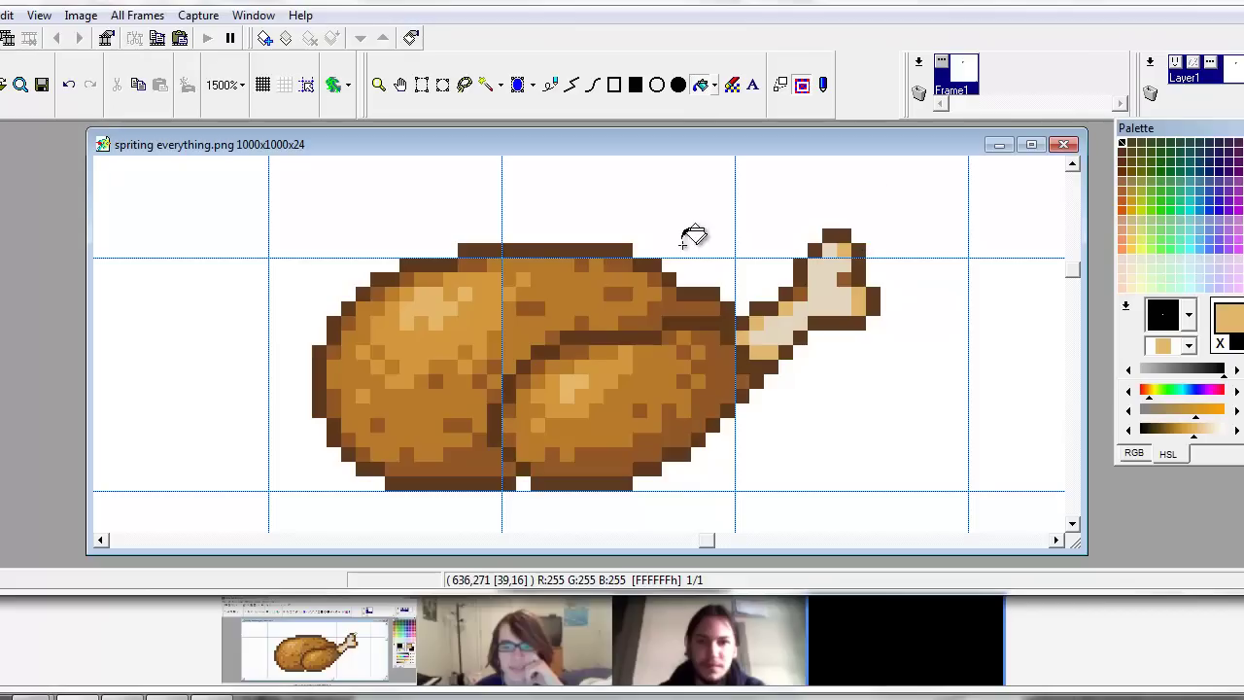
Lighten the outline around the bone's top and upper-left side with the medium brown shading colour.
{"action": "right_click", "coordinate": [633, 418]}
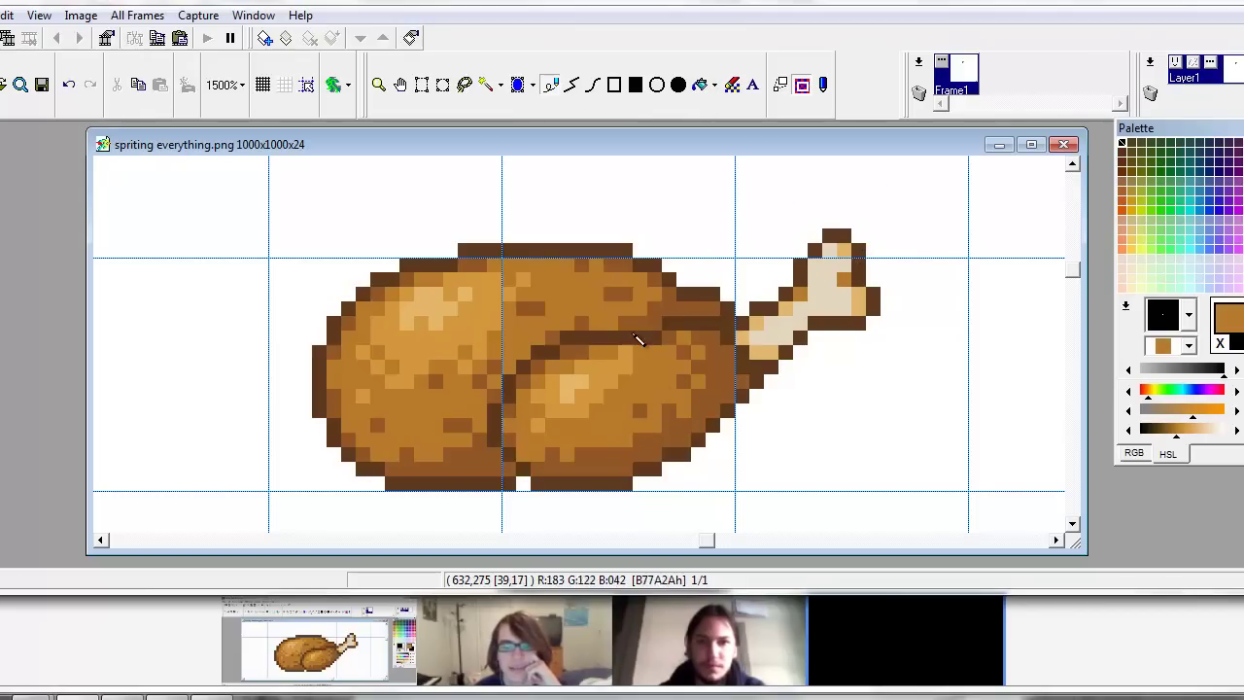
{"action": "left_click", "coordinate": [669, 464]}
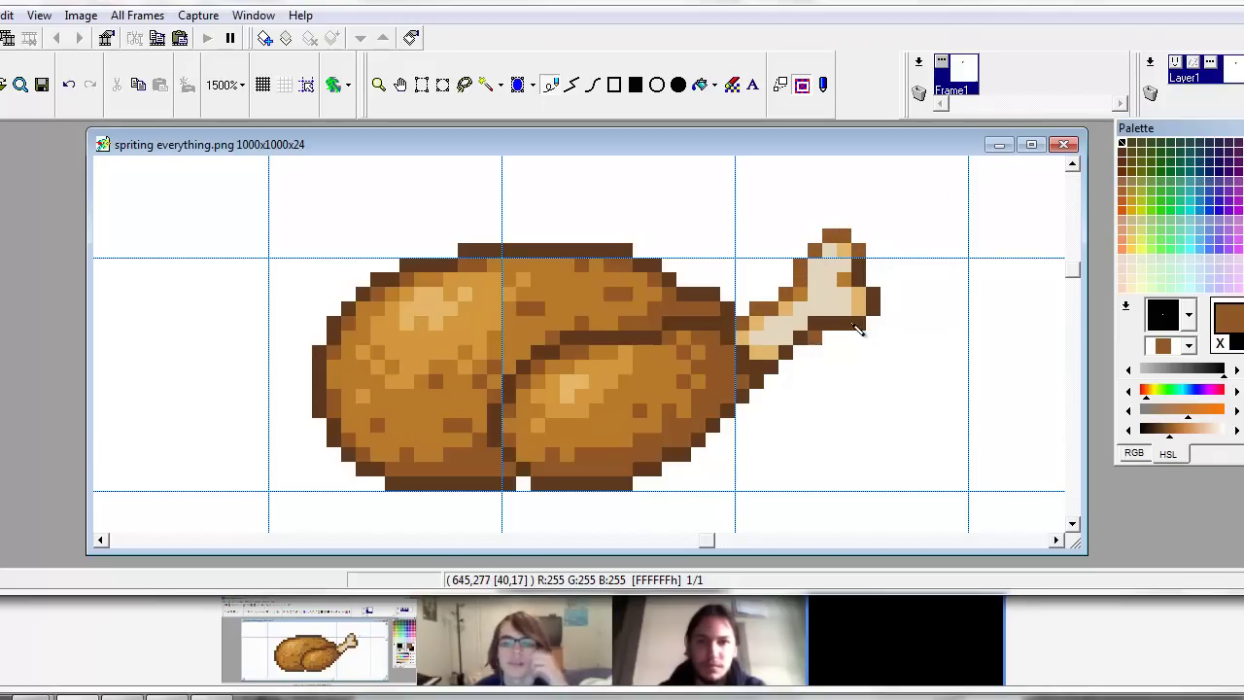
{"action": "right_click", "coordinate": [833, 339]}
Mix a dark grey (RGB 71, 71, 71) and repaint the bone's lower-right outline and the start of its upper outline with it.
{"action": "right_click", "coordinate": [849, 329]}
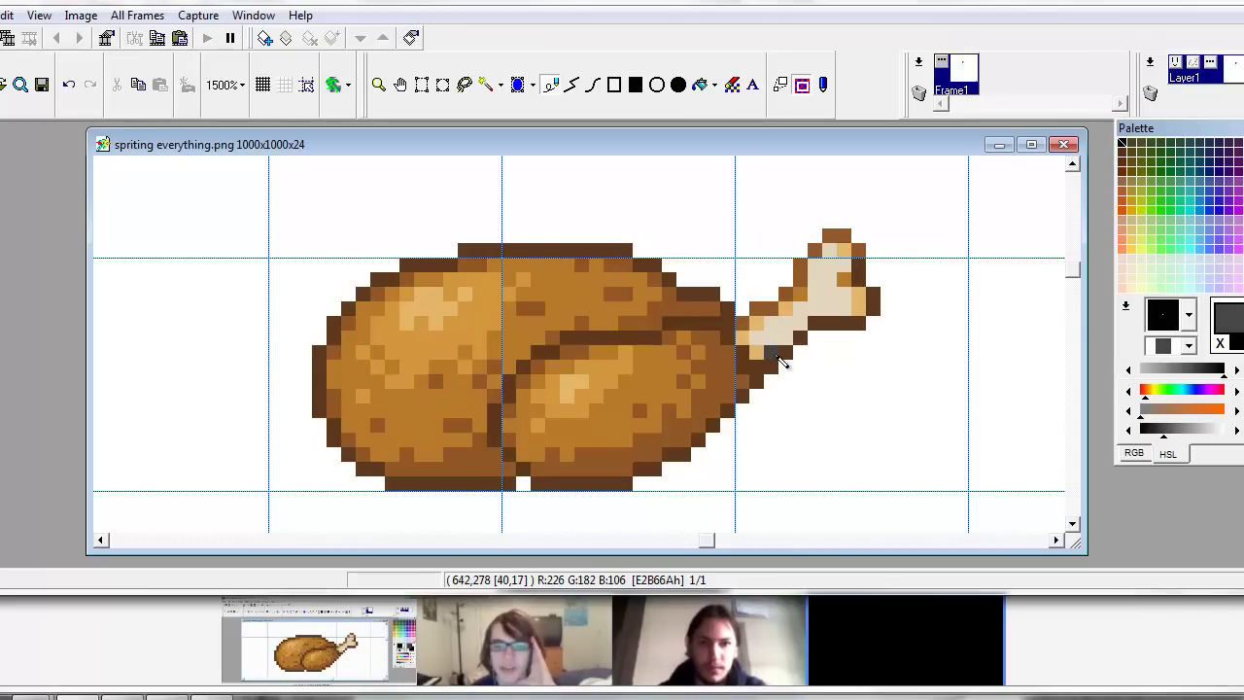
{"action": "left_click_drag", "start_coordinate": [760, 366], "coordinate": [773, 364]}
{"action": "left_click", "coordinate": [785, 352]}
{"action": "left_click", "coordinate": [800, 338]}
{"action": "left_click", "coordinate": [820, 326]}
{"action": "mouse_move", "coordinate": [819, 324]}
{"action": "left_mouse_down"}
{"action": "mouse_move", "coordinate": [860, 325]}
{"action": "mouse_move", "coordinate": [873, 296]}
{"action": "mouse_move", "coordinate": [858, 265]}
{"action": "left_mouse_up"}
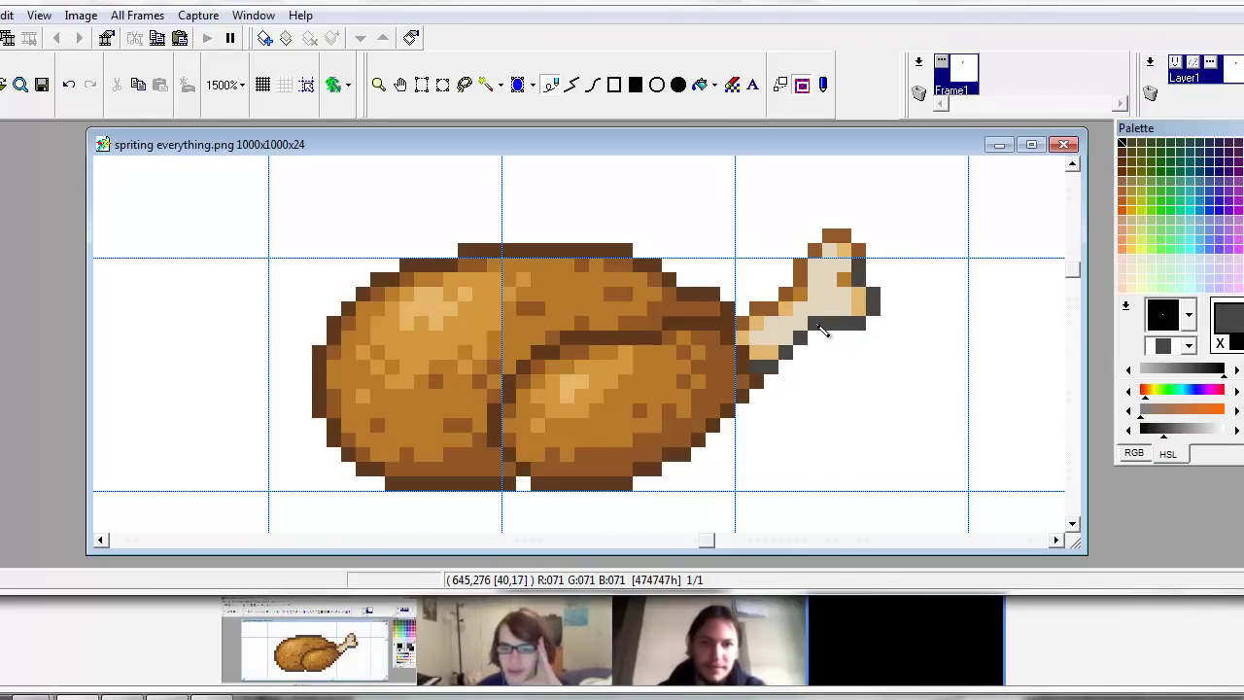
{"action": "left_click", "coordinate": [1190, 412]}
{"action": "left_click_drag", "start_coordinate": [1187, 410], "coordinate": [1095, 411]}
{"action": "right_click", "coordinate": [851, 322]}
{"action": "left_click", "coordinate": [743, 325]}
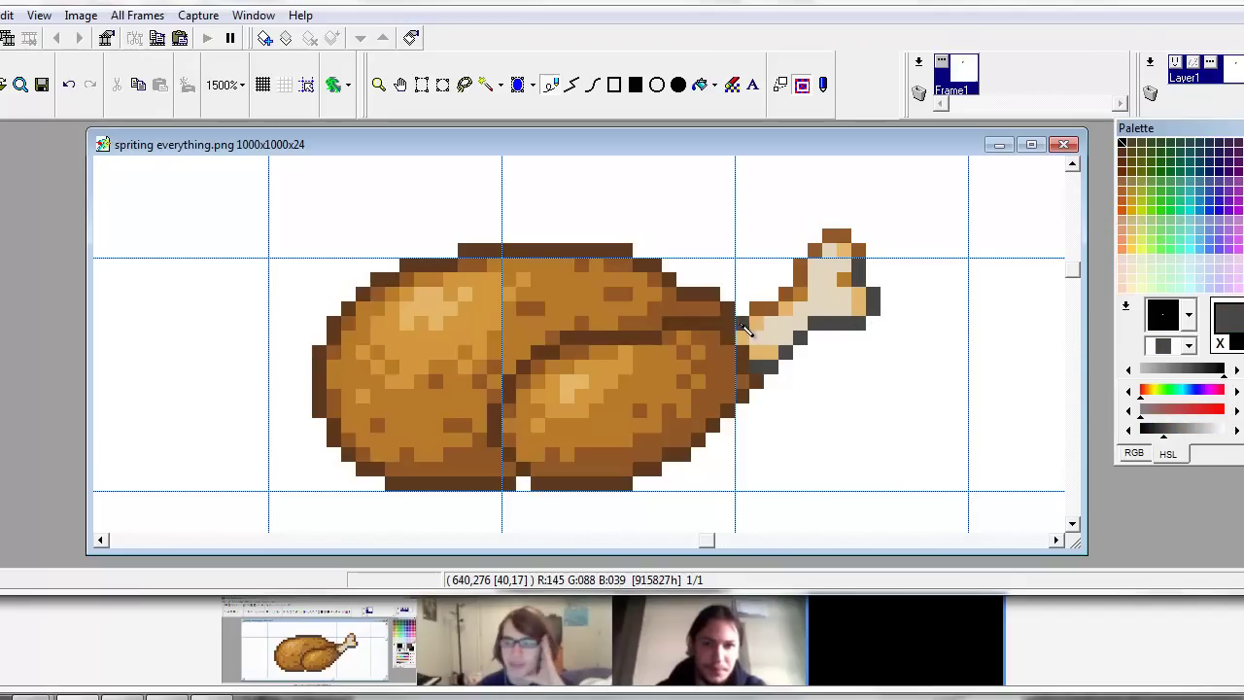
Mix a dark olive brown by darkening the bone's cream and repaint the bone's outline with it.
{"action": "right_click", "coordinate": [799, 324]}
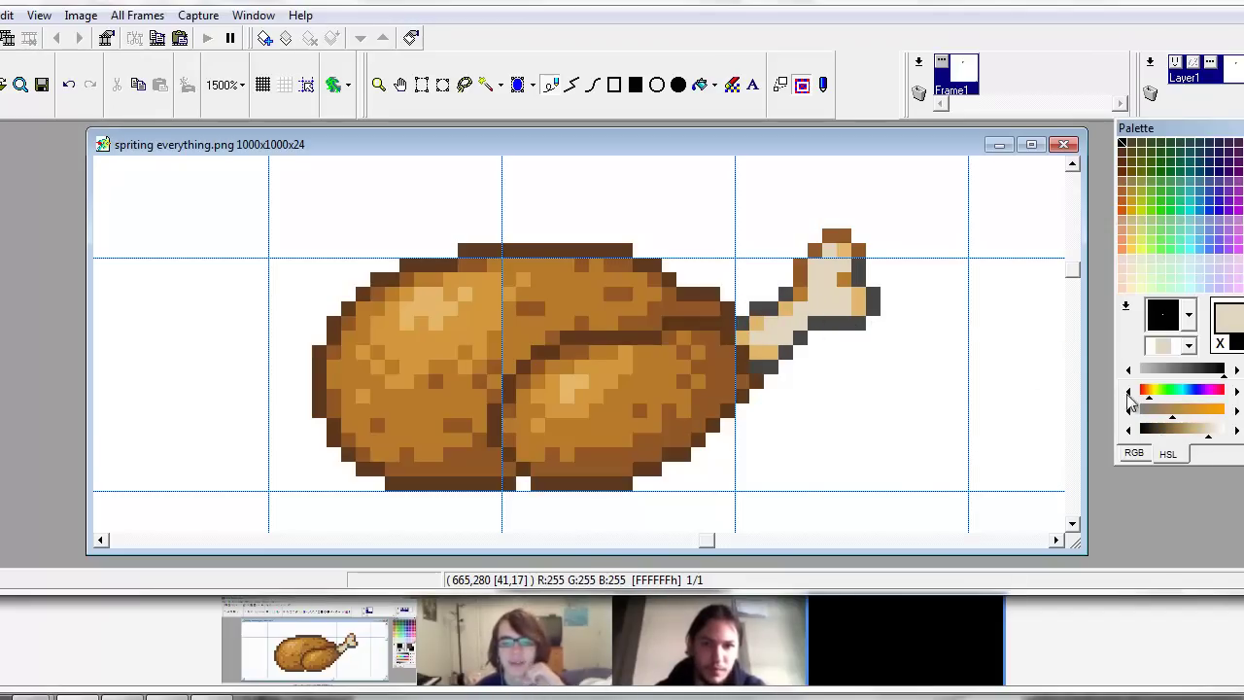
{"action": "right_click", "coordinate": [1171, 439]}
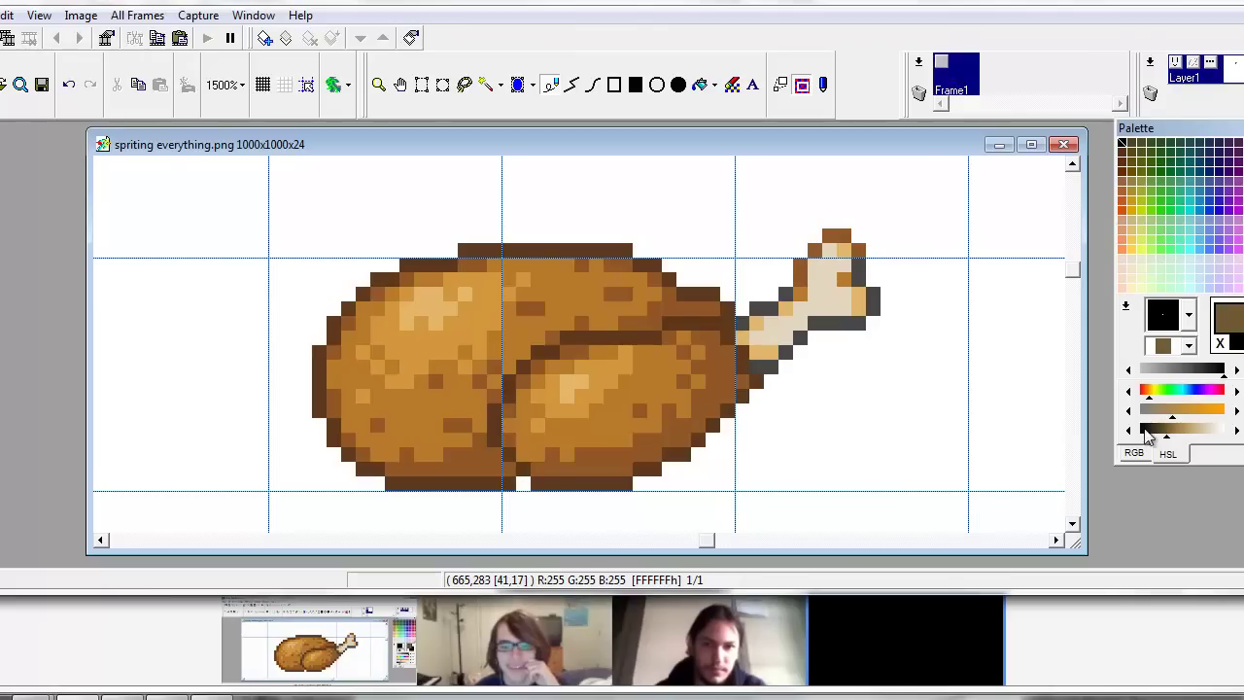
{"action": "right_click", "coordinate": [770, 366]}
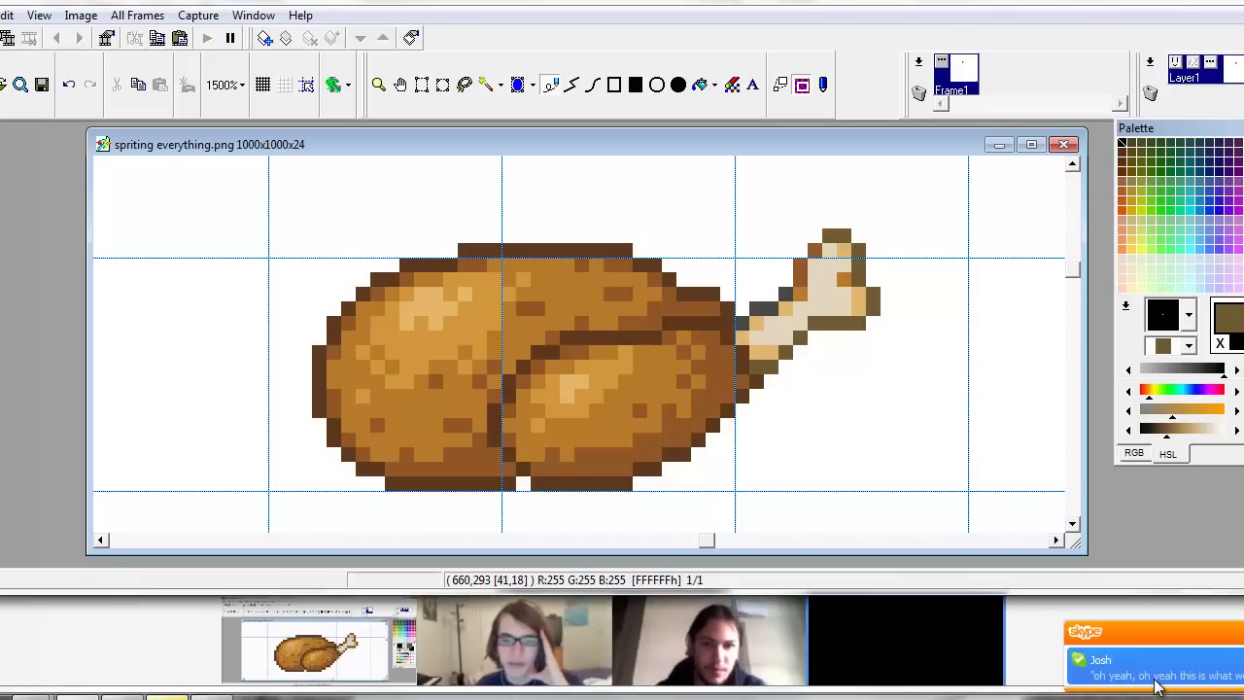
{"action": "left_click", "coordinate": [961, 354]}
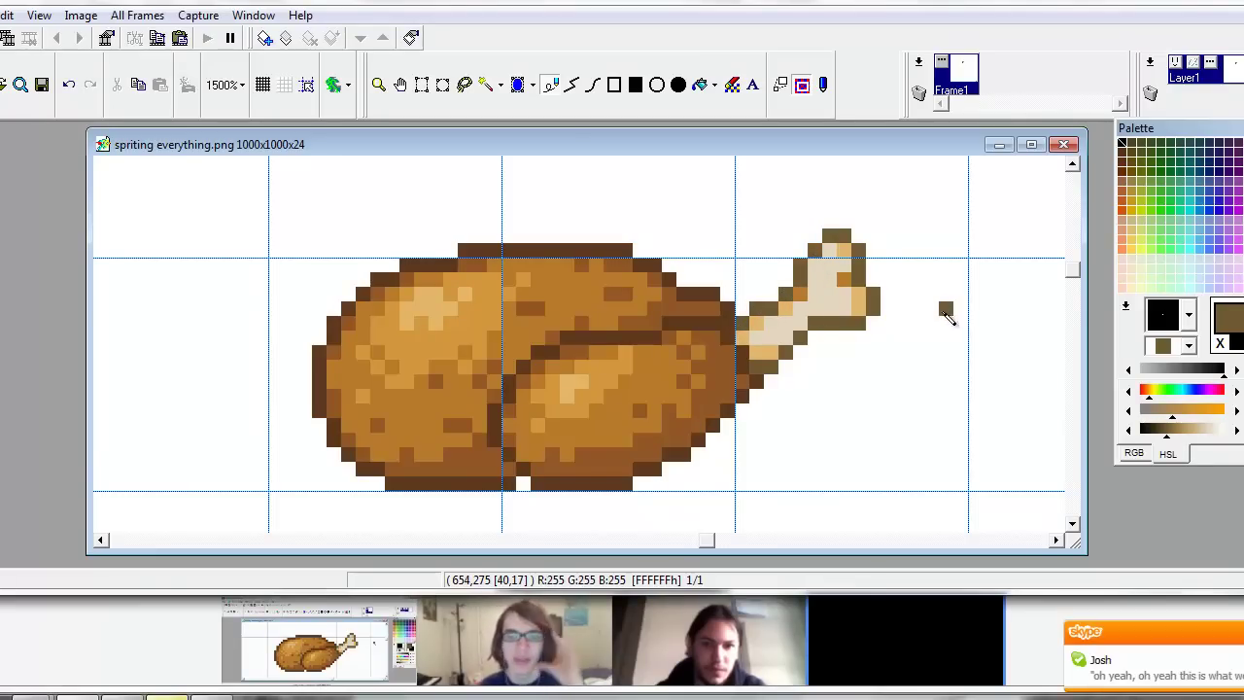
{"action": "right_click", "coordinate": [861, 309]}
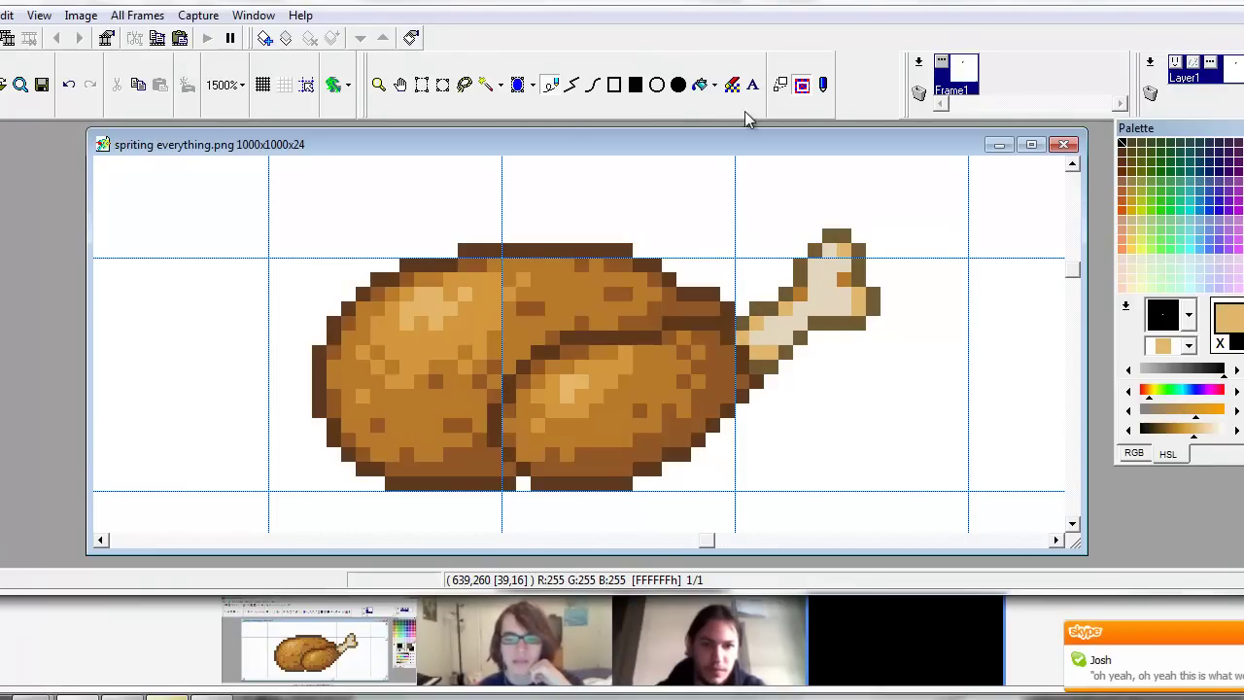
Try a darker olive brown on the outline along the underside of the bone's knob, then undo the fill.
{"action": "left_click", "coordinate": [378, 84]}
{"action": "scroll", "coordinate": [453, 418], "scroll_direction": "down", "scroll_amount": 4}
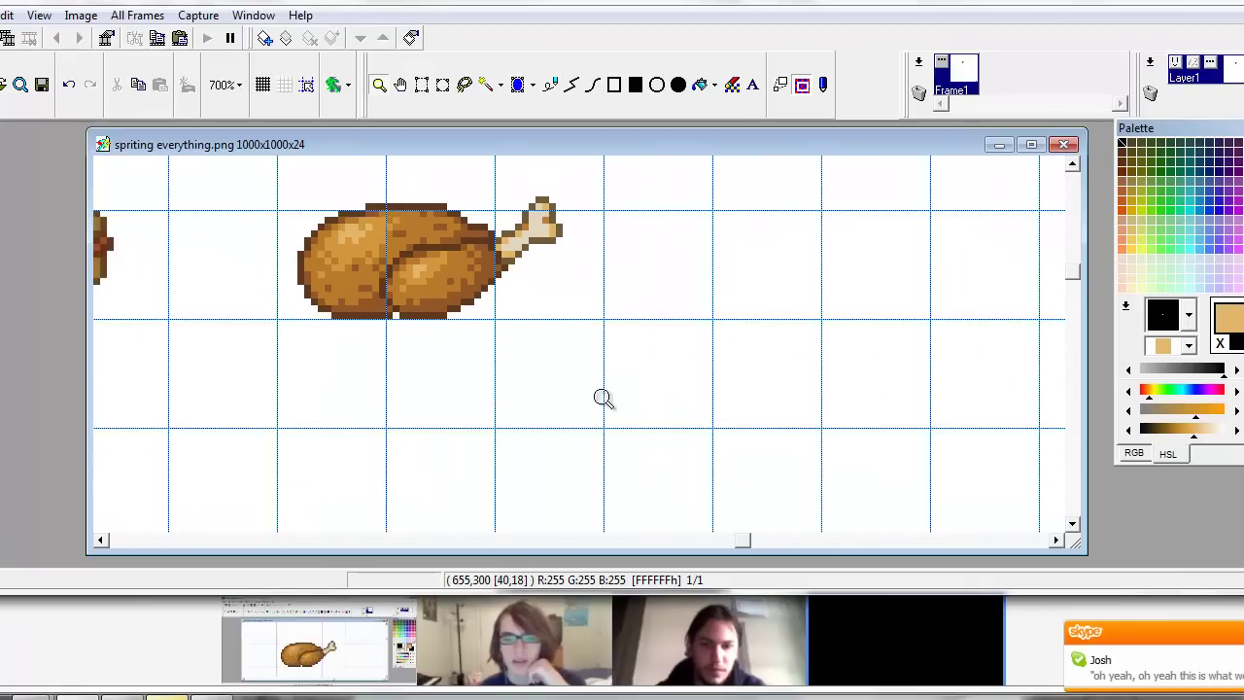
{"action": "scroll", "coordinate": [550, 323], "scroll_direction": "up", "scroll_amount": 5}
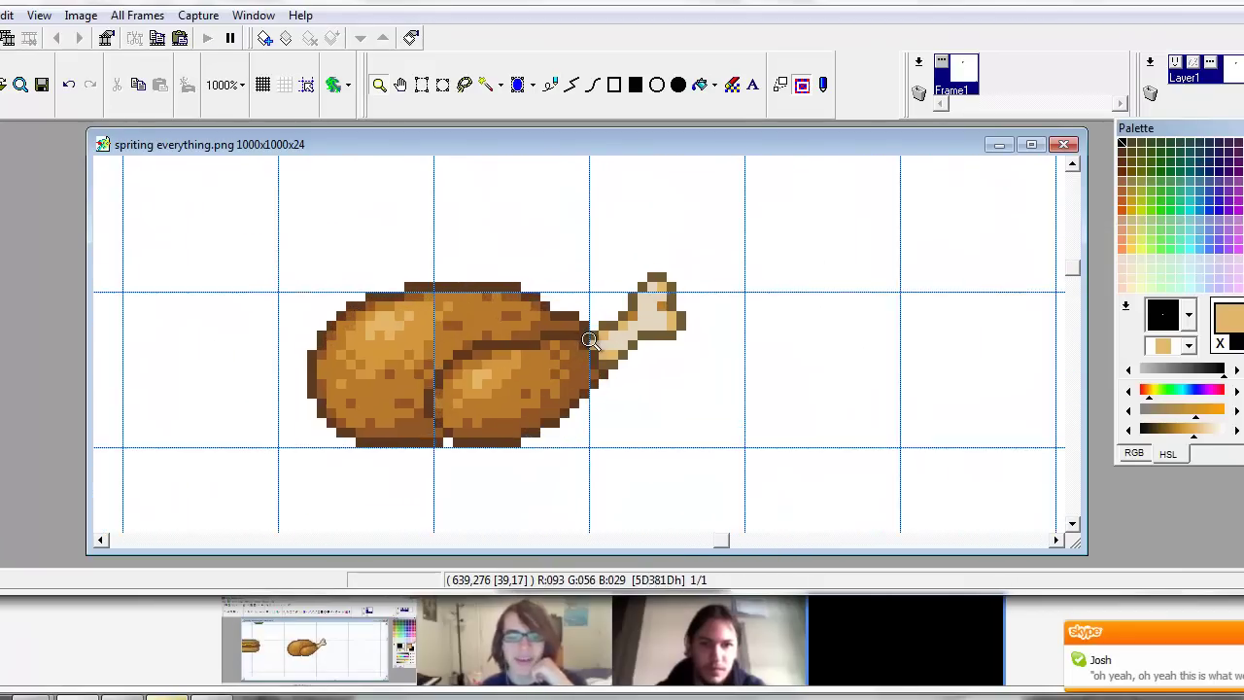
{"action": "scroll", "coordinate": [661, 397], "scroll_direction": "down", "scroll_amount": 2}
{"action": "scroll", "coordinate": [605, 342], "scroll_direction": "up", "scroll_amount": 2}
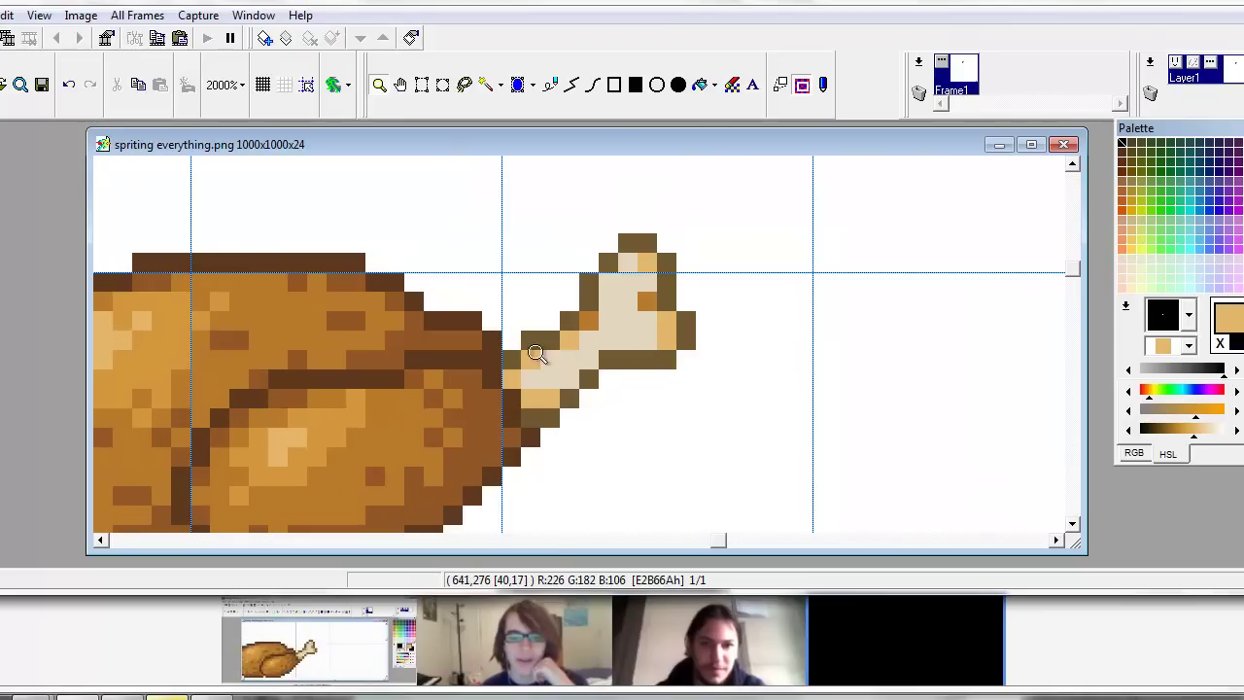
{"action": "left_click", "coordinate": [699, 85]}
{"action": "right_click", "coordinate": [667, 356]}
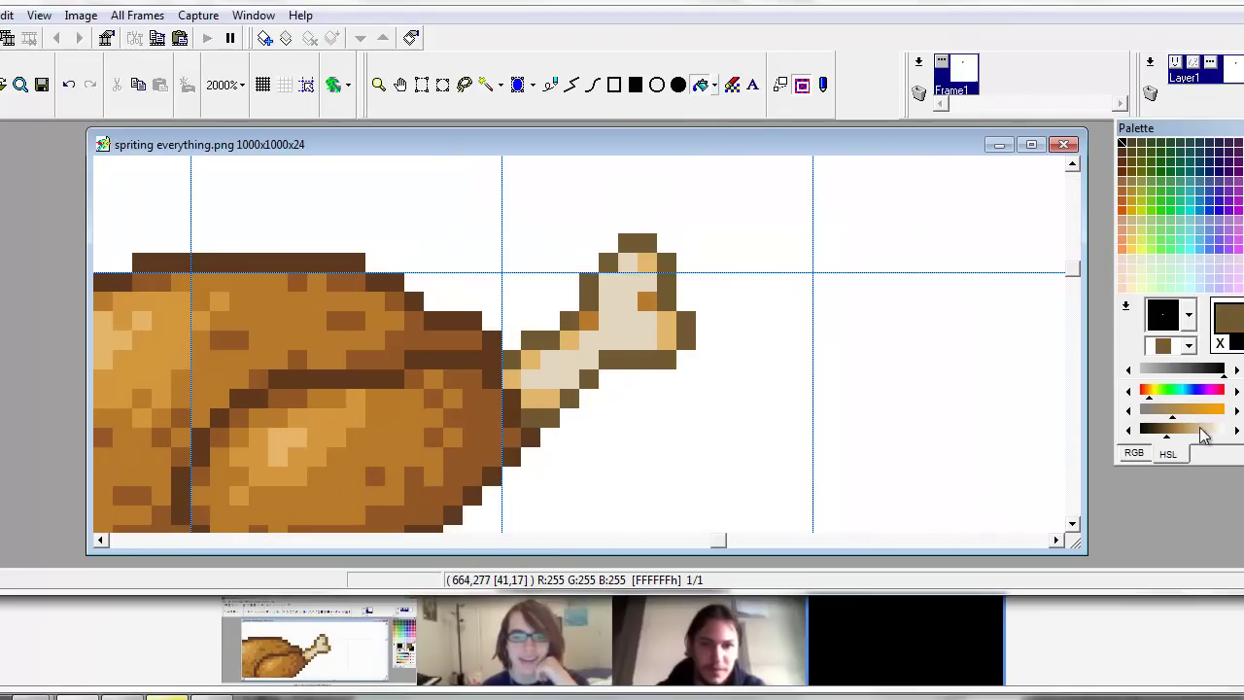
{"action": "right_click", "coordinate": [618, 331]}
{"action": "left_click_drag", "start_coordinate": [1181, 434], "coordinate": [1159, 435]}
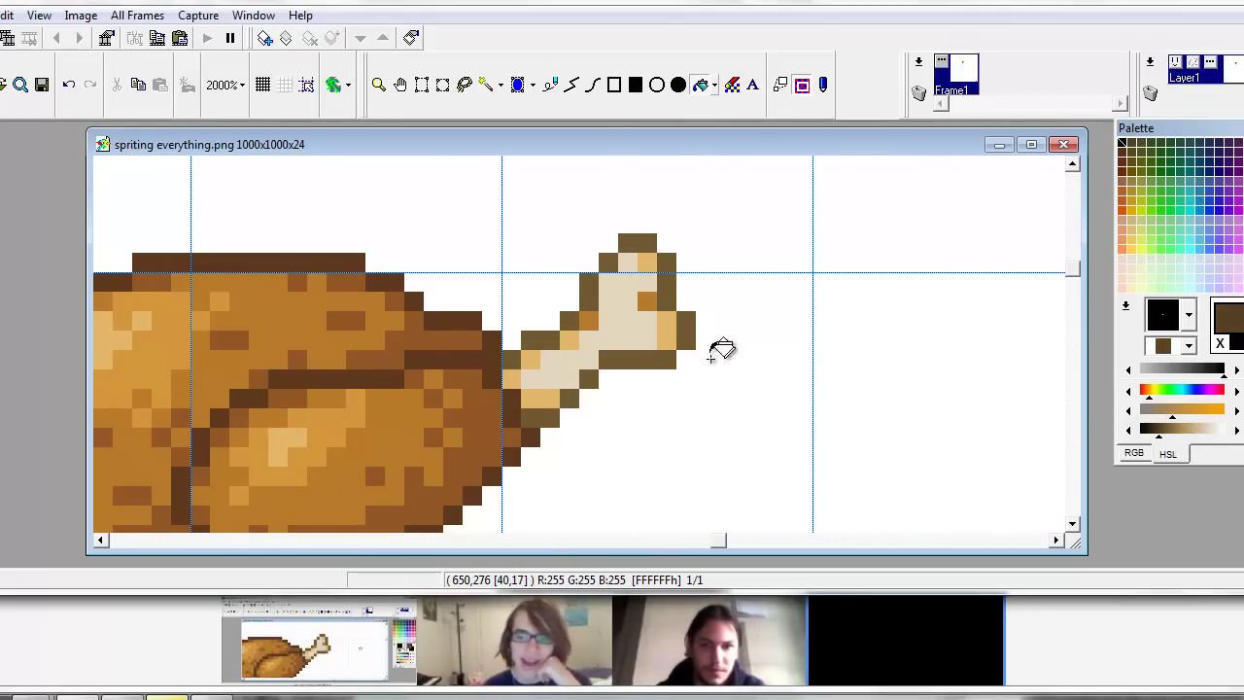
{"action": "left_click", "coordinate": [647, 355]}
{"action": "key", "text": "ctrl+z"}
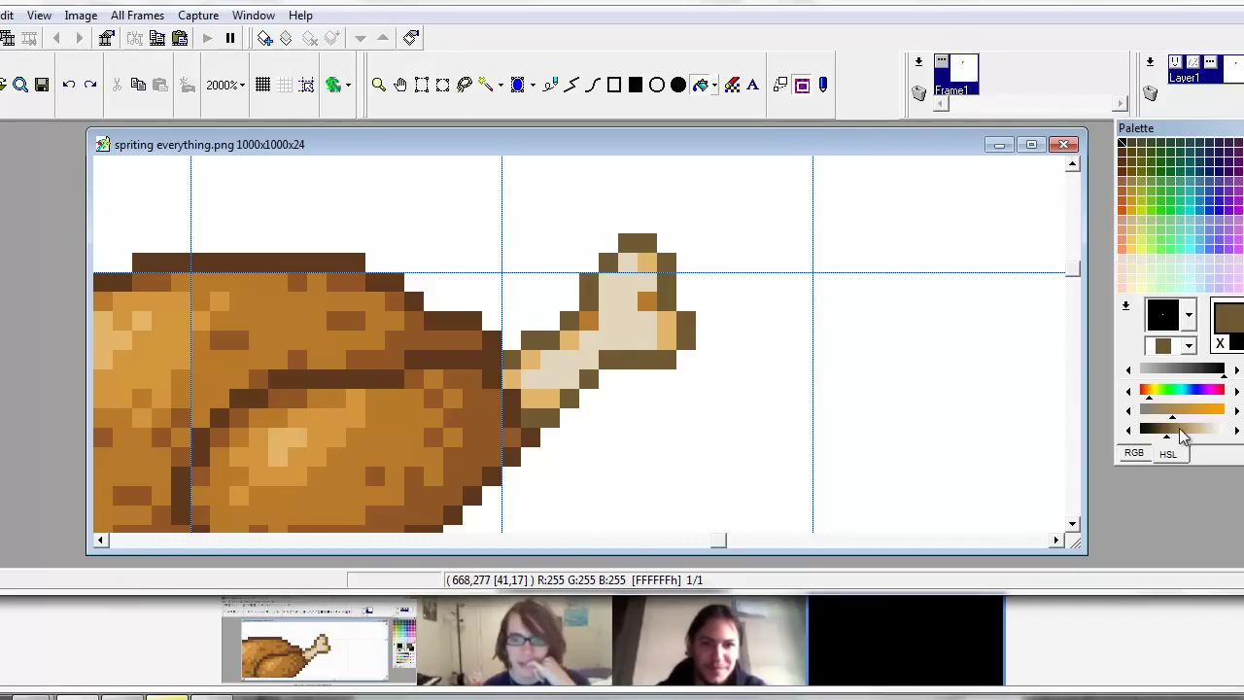
Try a lighter brown (RGB 167, 132, 73) on the outline beneath the bone's knob, then undo it.
{"action": "left_click_drag", "start_coordinate": [1174, 424], "coordinate": [1181, 434]}
{"action": "left_click", "coordinate": [649, 371]}
{"action": "key", "text": "ctrl+z"}
{"action": "left_click", "coordinate": [654, 360]}
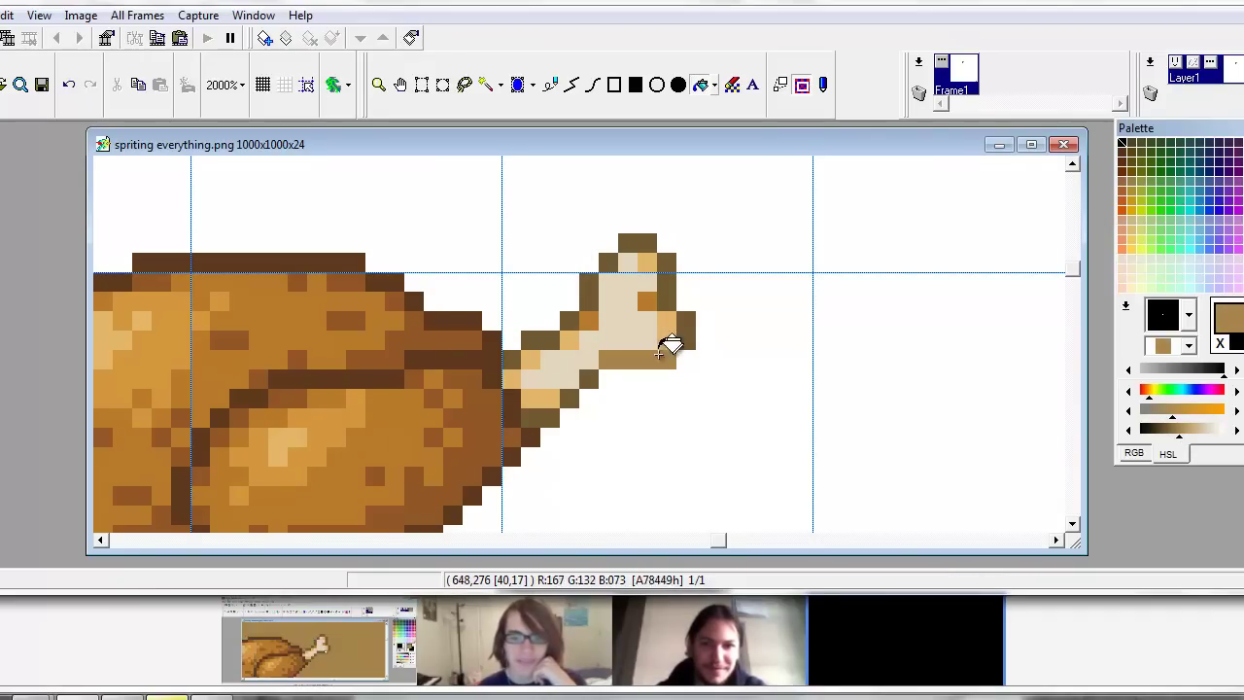
{"action": "key", "text": "ctrl+z"}
Mix a greyish brown by desaturating and darkening the bone's cream, and refill all of the bone's outline segments with it.
{"action": "right_click", "coordinate": [644, 335]}
{"action": "left_click", "coordinate": [1161, 414]}
{"action": "left_click", "coordinate": [1173, 435]}
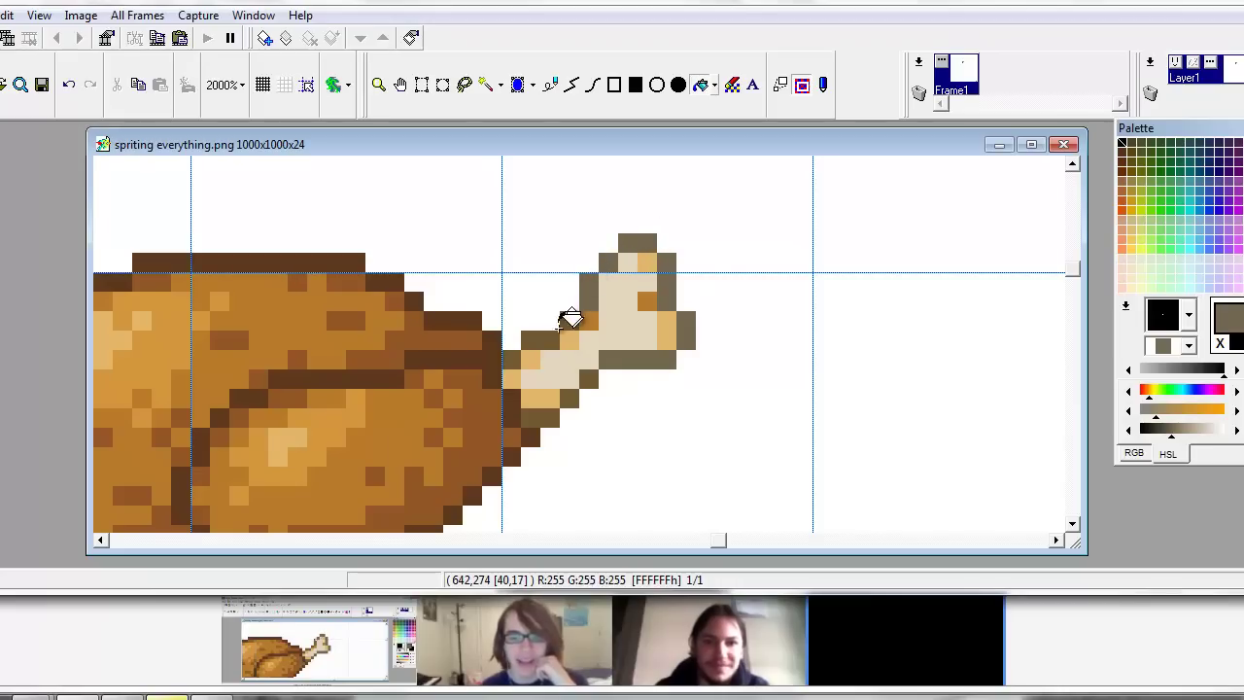
{"action": "left_click", "coordinate": [514, 339]}
{"action": "key", "text": "ctrl+z"}
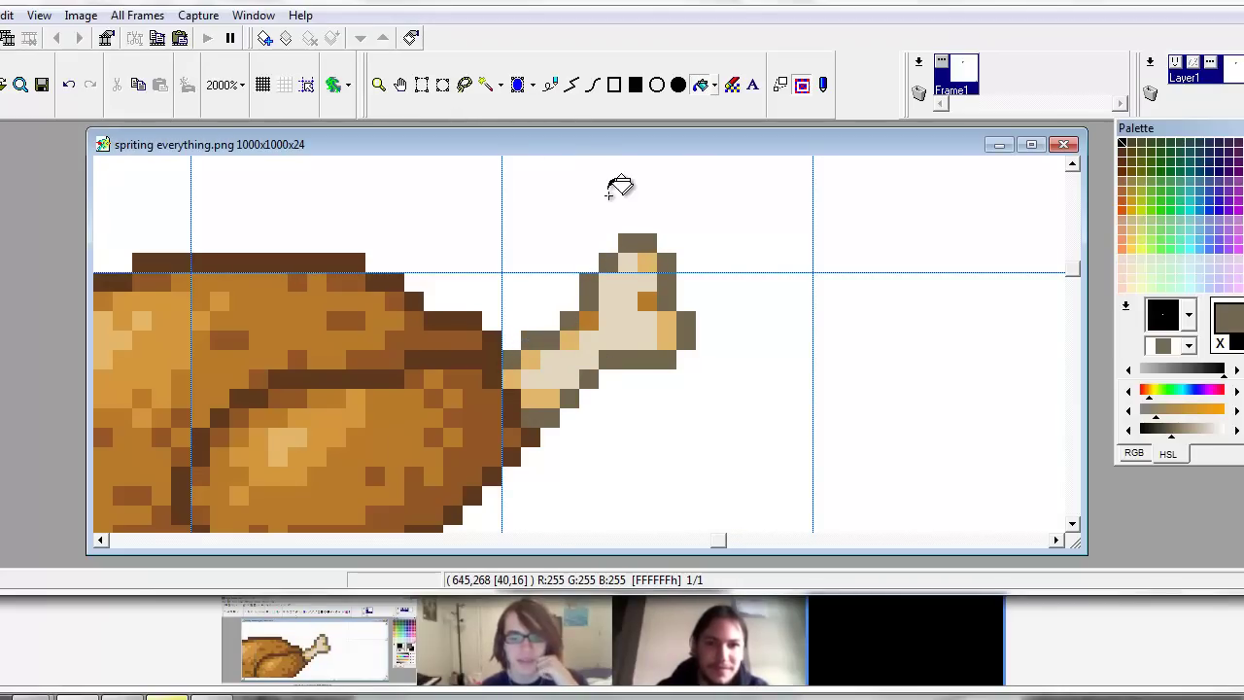
Duplicate the upper part of the drumstick's bone and place the copy above the turkey's back as a second bone.
{"action": "left_click", "coordinate": [377, 84]}
{"action": "right_click", "coordinate": [543, 319]}
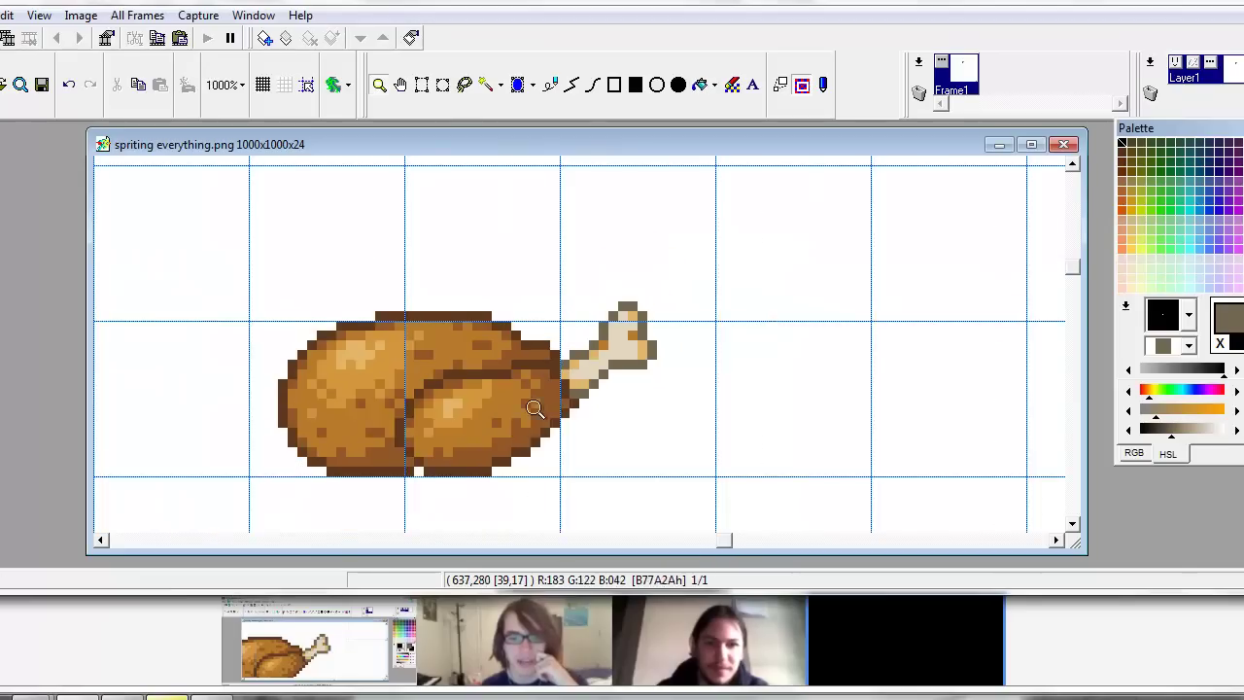
{"action": "right_click", "coordinate": [535, 374]}
{"action": "right_click", "coordinate": [533, 387]}
{"action": "right_click", "coordinate": [624, 333]}
{"action": "double_click", "coordinate": [619, 327]}
{"action": "scroll", "coordinate": [573, 311], "scroll_direction": "up", "scroll_amount": 3}
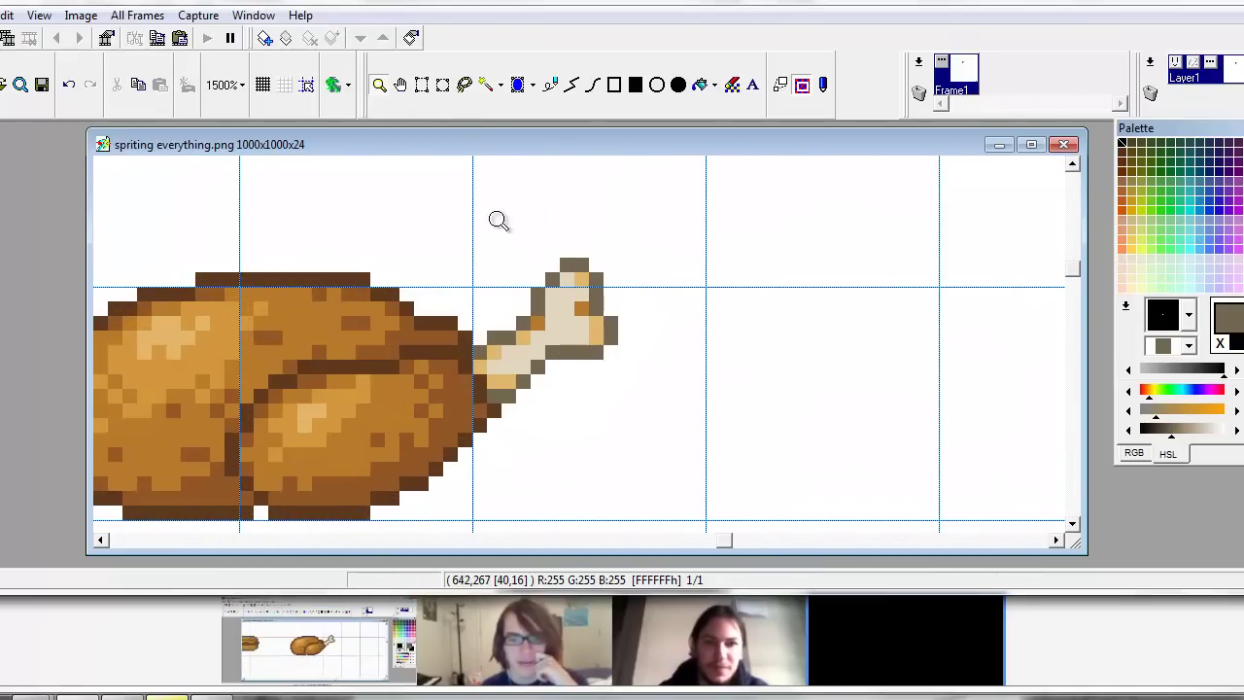
{"action": "left_click", "coordinate": [422, 85]}
{"action": "left_click_drag", "start_coordinate": [496, 251], "coordinate": [692, 360]}
{"action": "left_click_drag", "start_coordinate": [584, 337], "coordinate": [434, 250]}
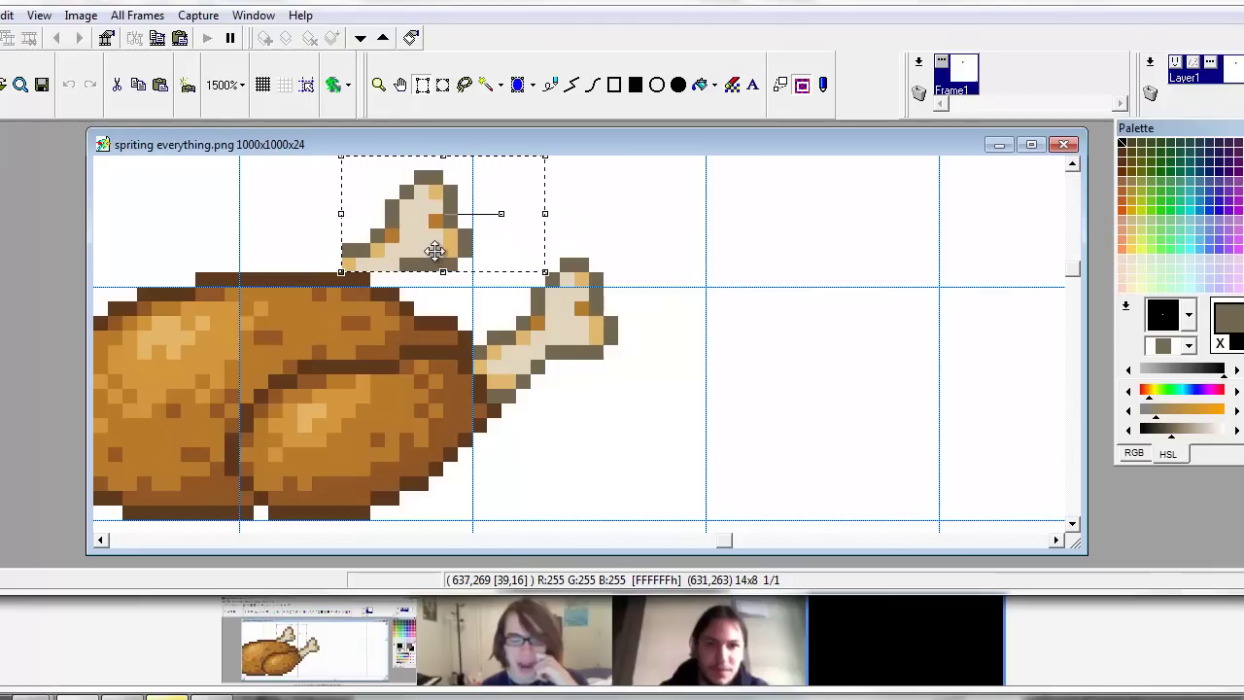
{"action": "left_click", "coordinate": [423, 85]}
Join the second bone to the turkey's back with greyish-brown outline pixels at its base, and clean up around it in white.
{"action": "left_click", "coordinate": [550, 89]}
{"action": "right_click", "coordinate": [346, 253]}
{"action": "left_click", "coordinate": [320, 264]}
{"action": "left_click", "coordinate": [333, 265]}
{"action": "left_click", "coordinate": [378, 279]}
{"action": "left_click", "coordinate": [388, 279]}
{"action": "left_click", "coordinate": [435, 309]}
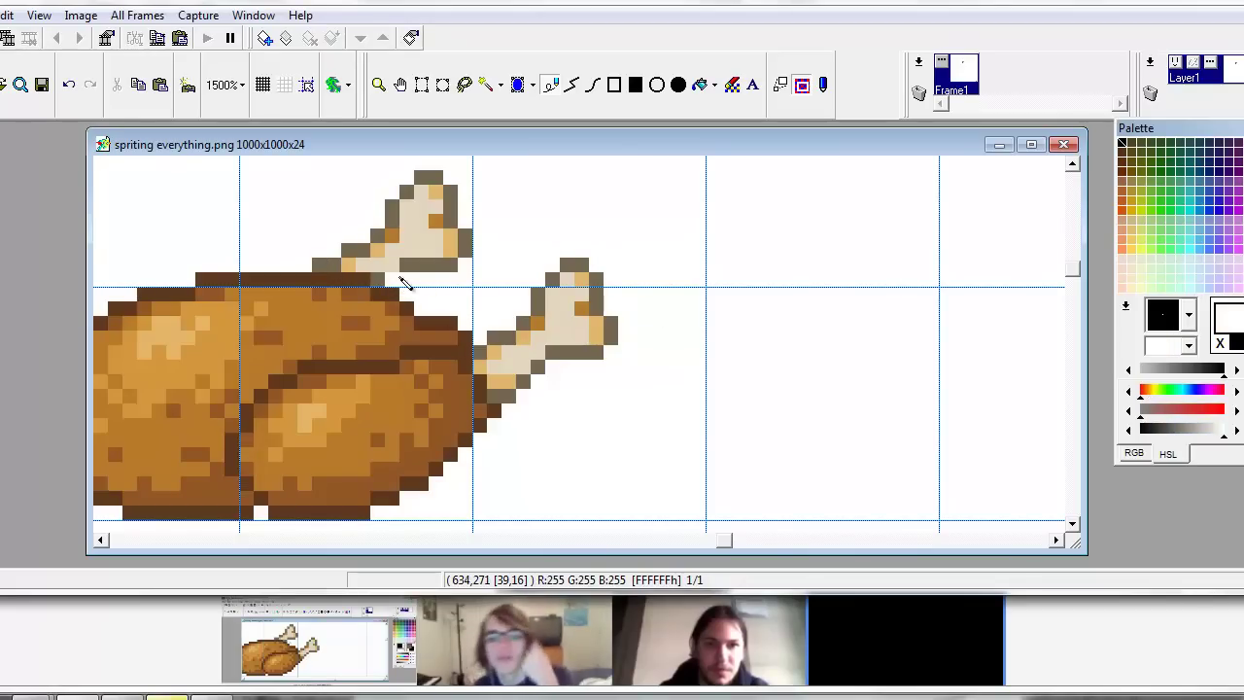
Examine the turkey with both bones at several zoom levels.
{"action": "left_click", "coordinate": [378, 85]}
{"action": "right_click", "coordinate": [447, 323]}
{"action": "right_click", "coordinate": [491, 361]}
{"action": "right_click", "coordinate": [570, 432]}
{"action": "scroll", "coordinate": [613, 391], "scroll_direction": "down", "scroll_amount": 2}
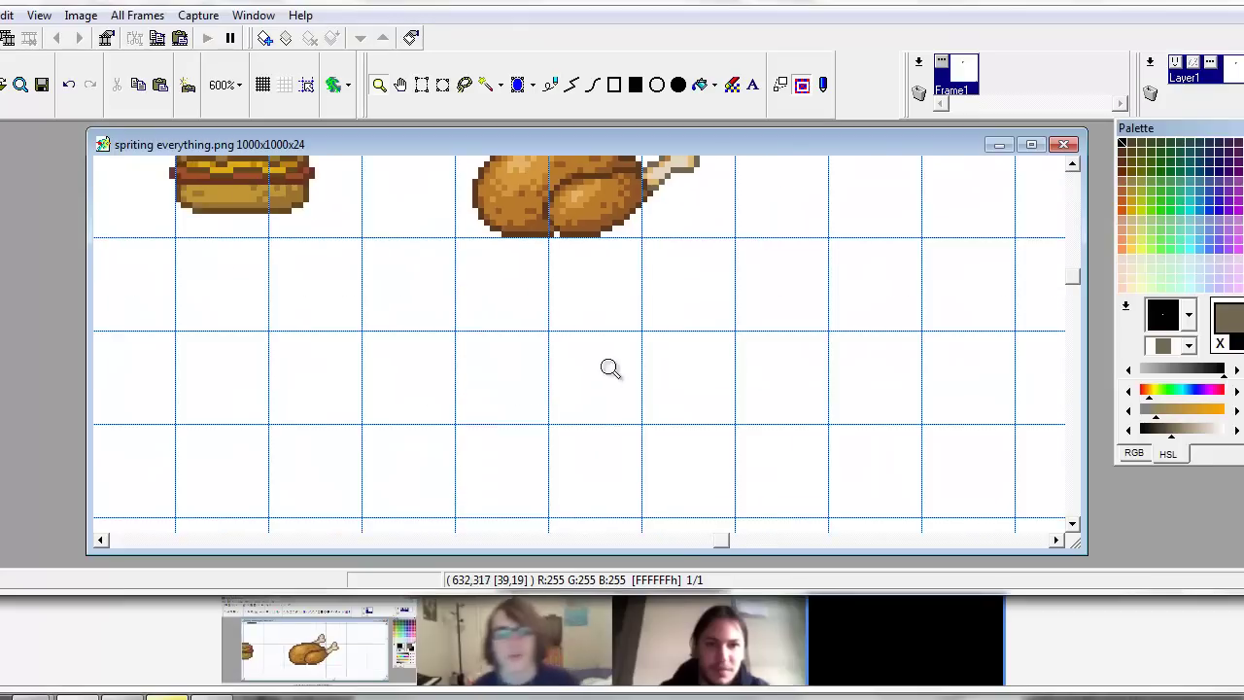
{"action": "scroll", "coordinate": [607, 374], "scroll_direction": "up", "scroll_amount": 5}
{"action": "scroll", "coordinate": [607, 374], "scroll_direction": "up", "scroll_amount": 1}
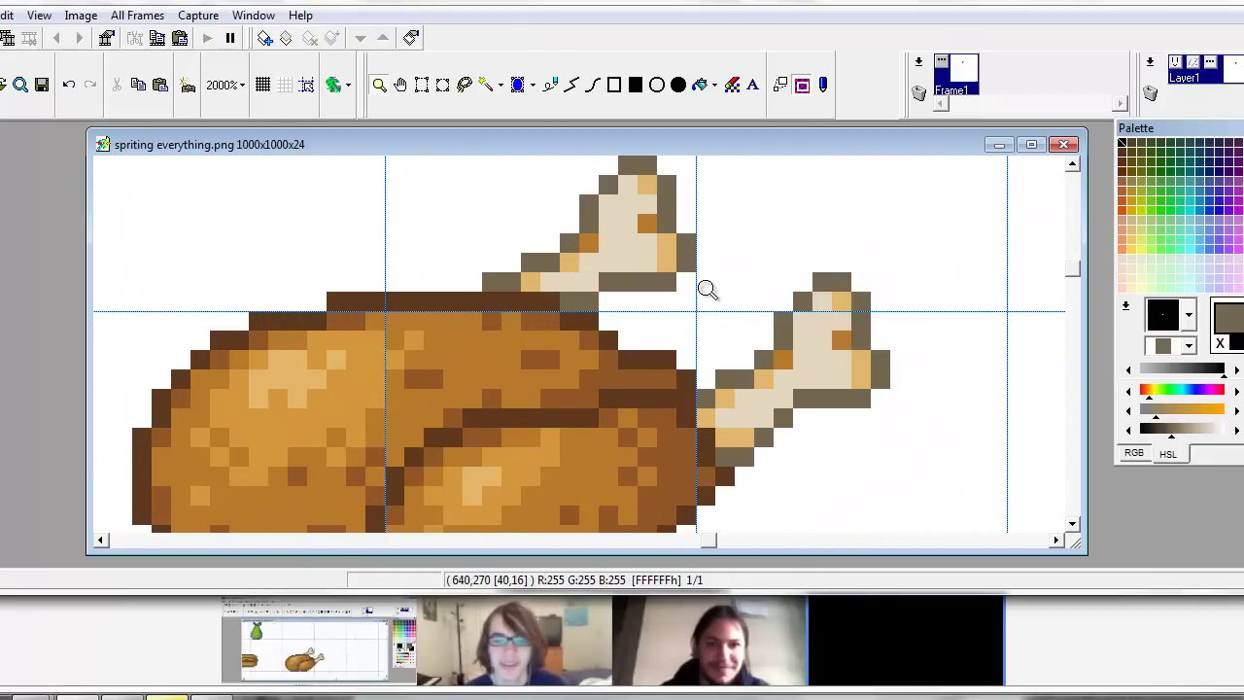
{"action": "scroll", "coordinate": [700, 288], "scroll_direction": "down", "scroll_amount": 1}
Replace the front bone's dark orange edge pixel with cream and recolour the one inside its knob with the greyish-brown outline colour.
{"action": "left_click", "coordinate": [551, 86]}
{"action": "right_click", "coordinate": [640, 423]}
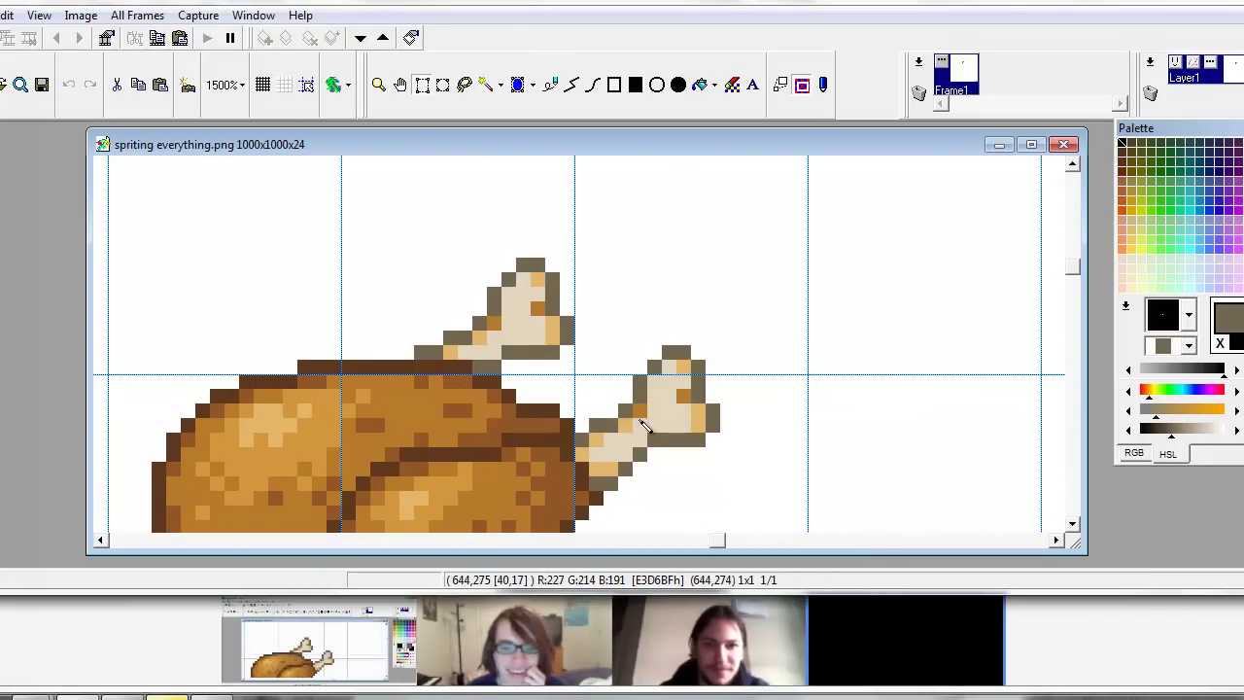
{"action": "left_click", "coordinate": [640, 413]}
{"action": "left_click", "coordinate": [682, 397]}
{"action": "right_click", "coordinate": [699, 394]}
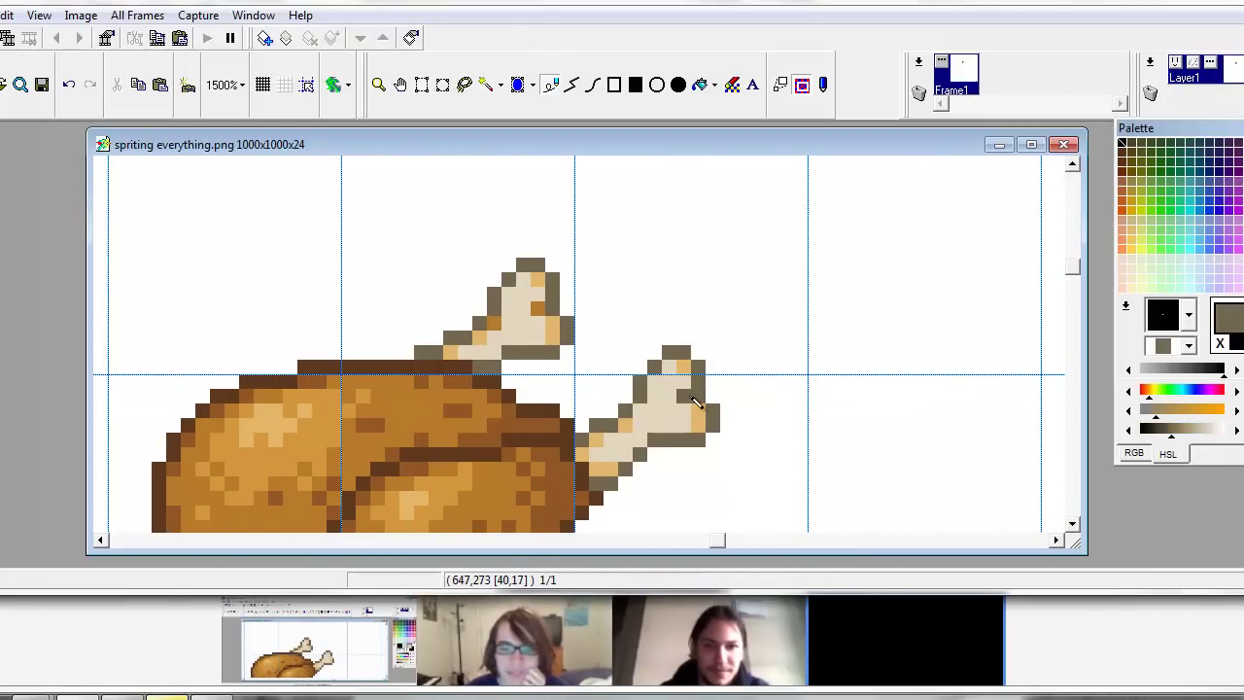
Cover the second bone's dark orange pixels with cream and add a greyish-brown notch pixel inside its knob.
{"action": "right_click", "coordinate": [523, 317]}
{"action": "left_click_drag", "start_coordinate": [536, 311], "coordinate": [495, 326]}
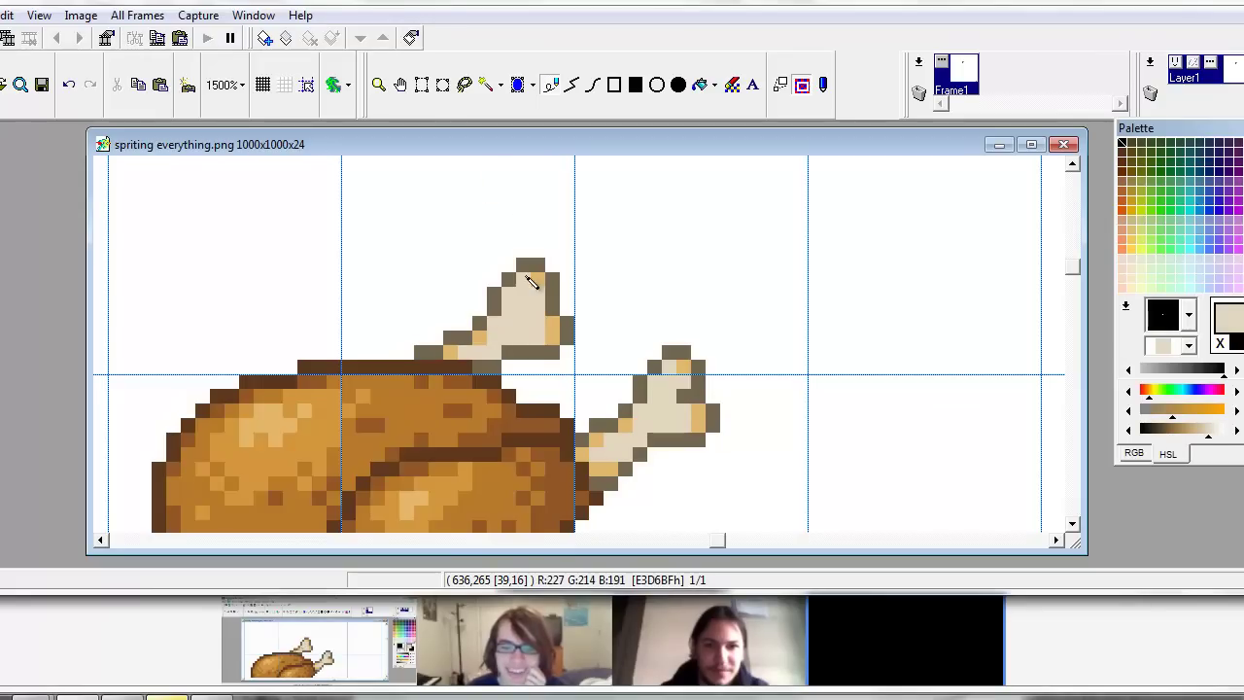
{"action": "right_click", "coordinate": [551, 316]}
{"action": "left_click", "coordinate": [538, 308]}
{"action": "key", "text": "ctrl+z"}
{"action": "scroll", "coordinate": [538, 297], "scroll_direction": "left", "scroll_amount": 1}
{"action": "left_click", "coordinate": [552, 309]}
{"action": "key", "text": "alt+Tab"}
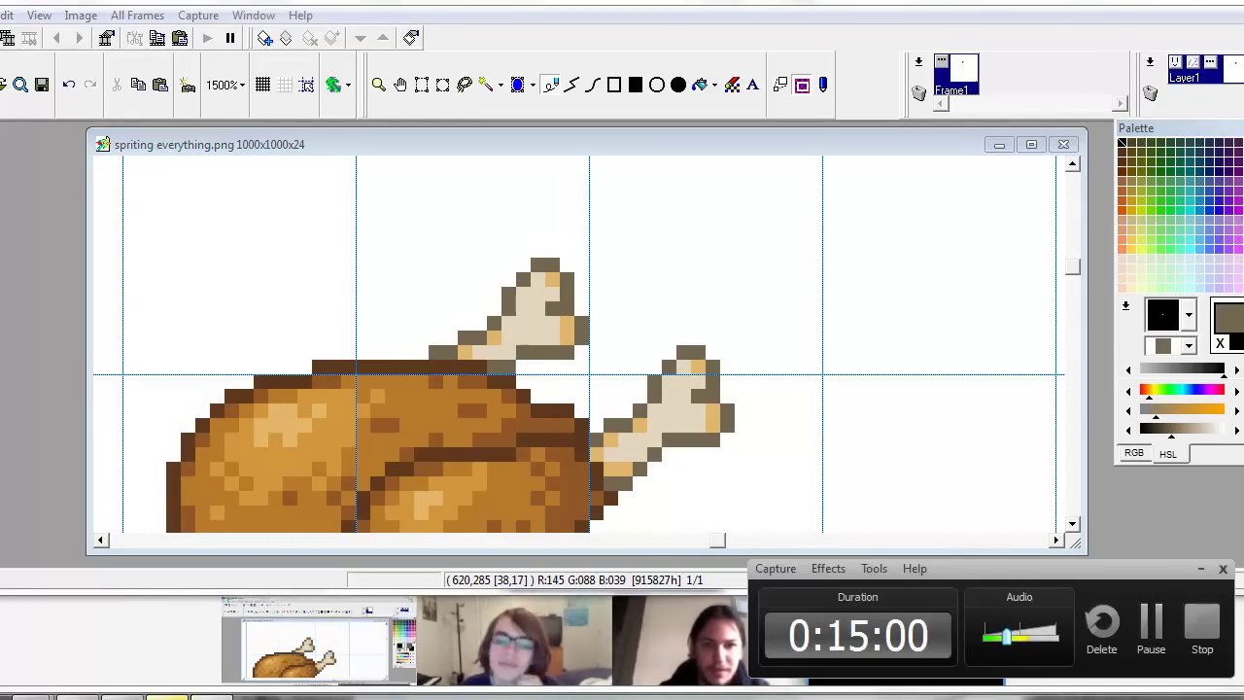